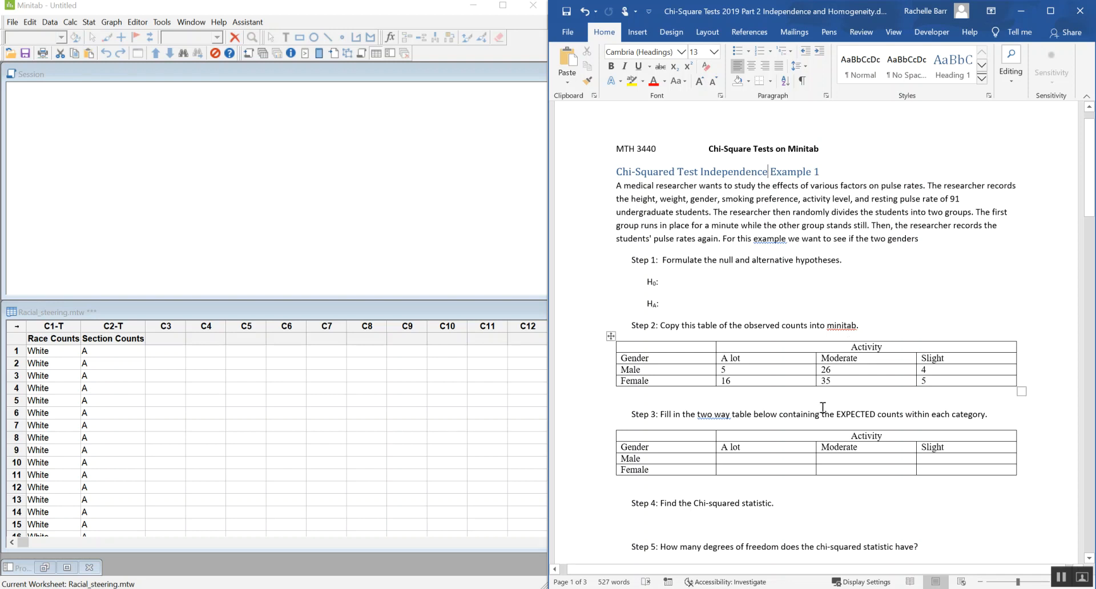
Step: Correct "two way" to "two-way" in the Step 3 instruction of the Chi-Squared Test Independence Example 1
scroll(826, 407, "down", 15)
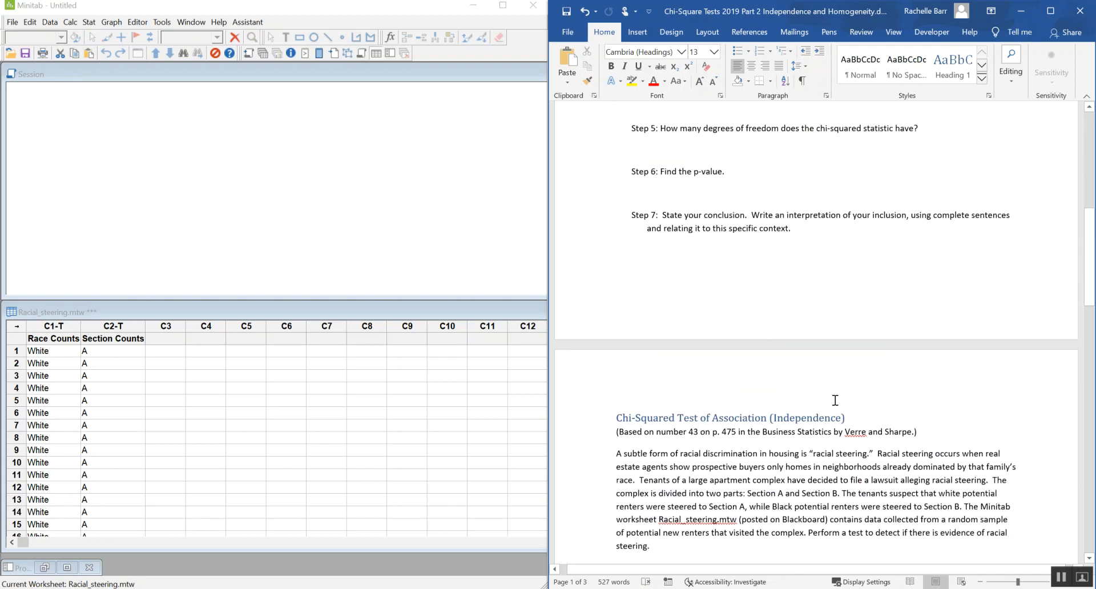
scroll(836, 398, "down", 2)
scroll(836, 399, "up", 10)
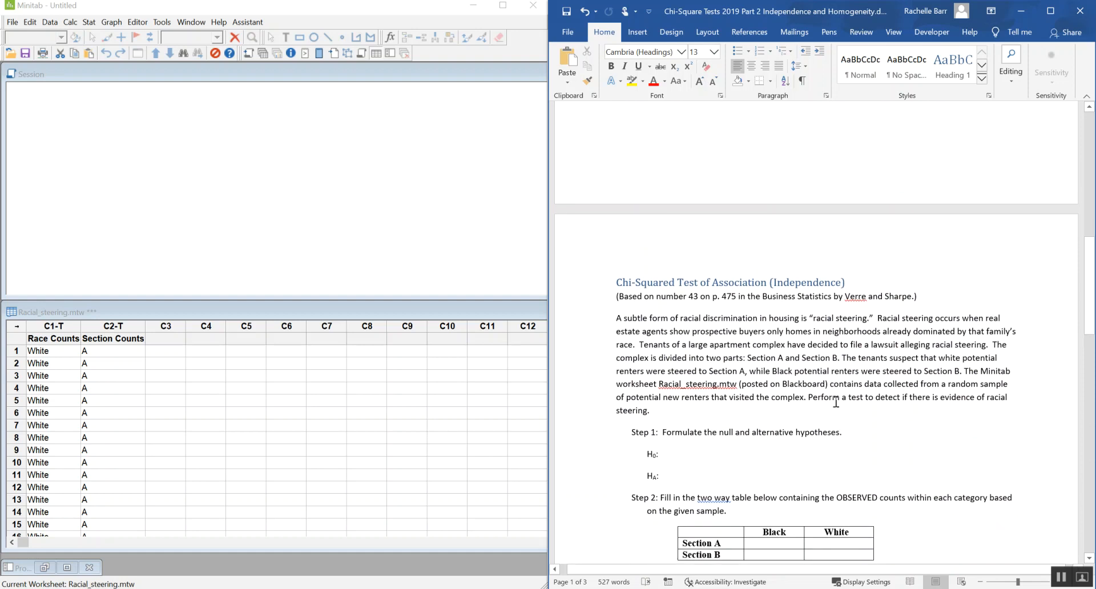
scroll(820, 415, "up", 6)
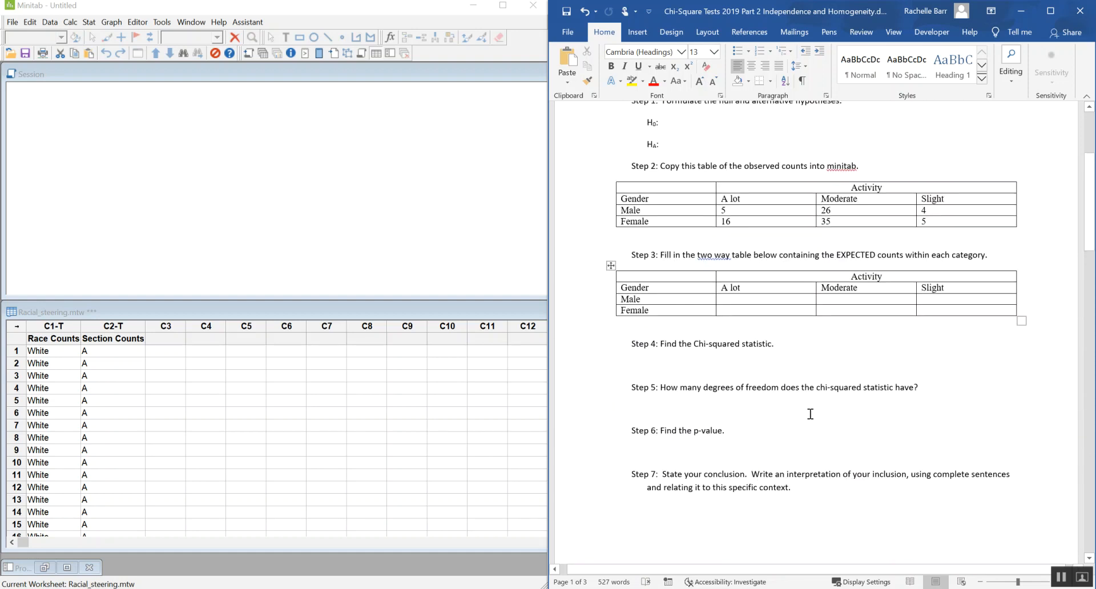
left_click(714, 352)
key("BackSpace")
type("-")
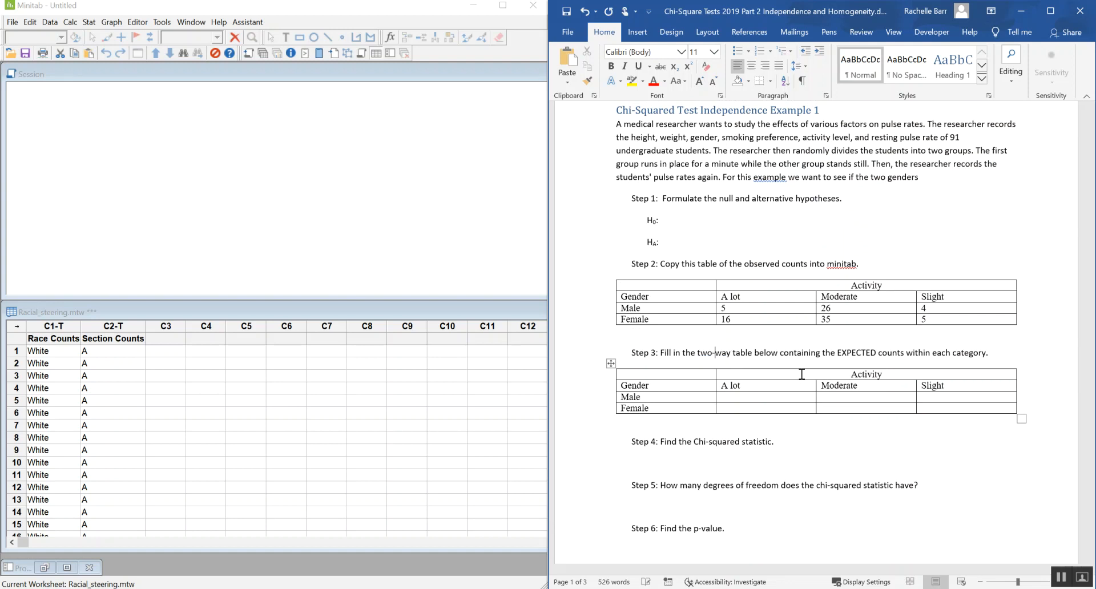
left_click(854, 242)
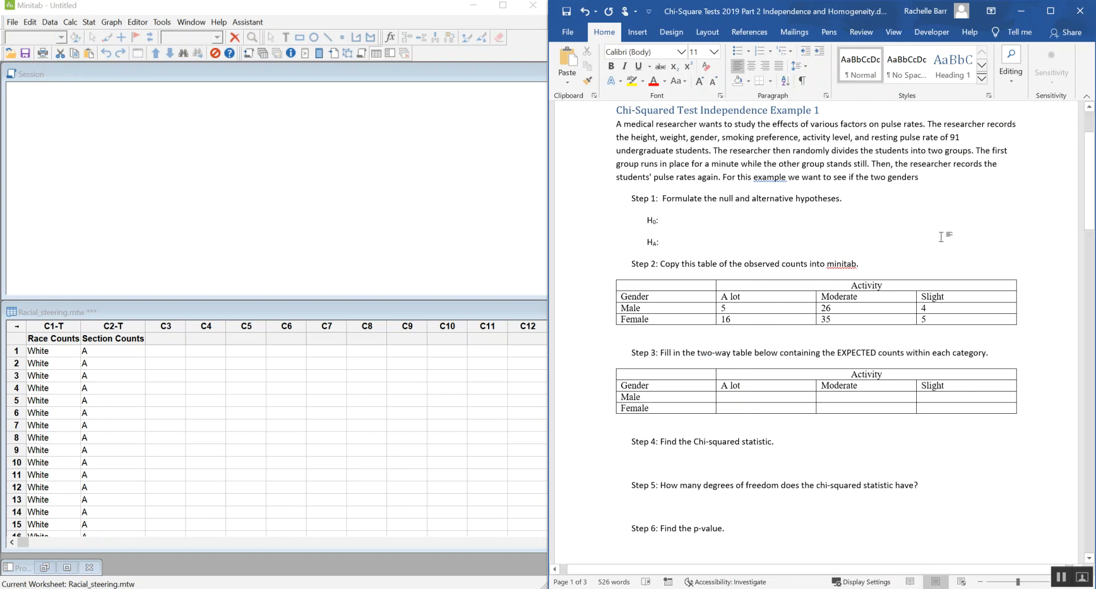
Step: Write "Gender is independent of Activity Level" as the null hypothesis of Example 1 in red 18-point text
scroll(944, 235, "up", 1)
scroll(943, 236, "up", 1)
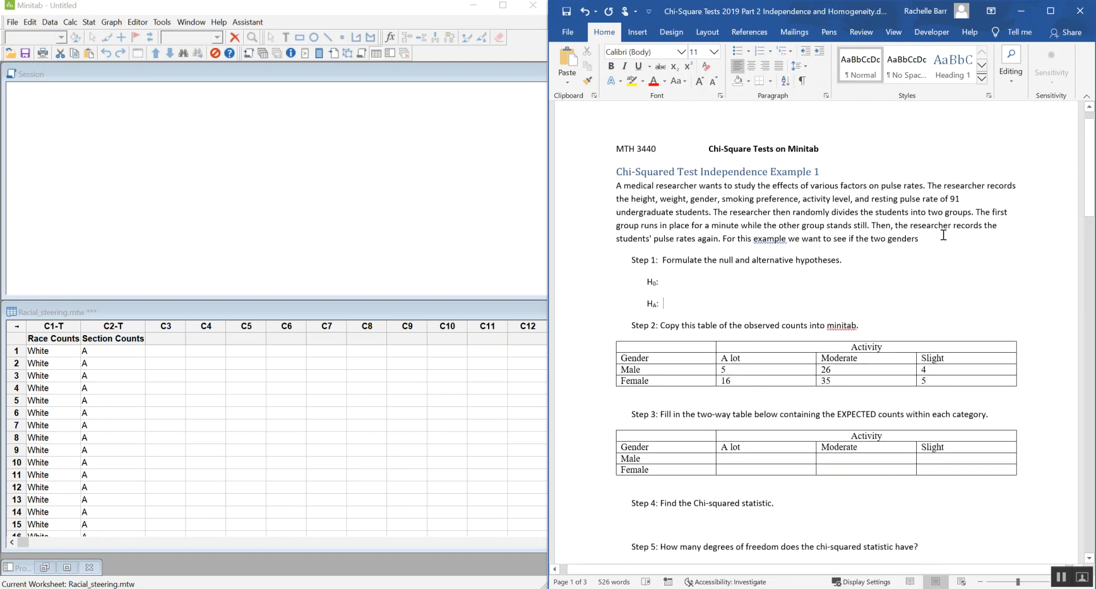
scroll(943, 235, "down", 1)
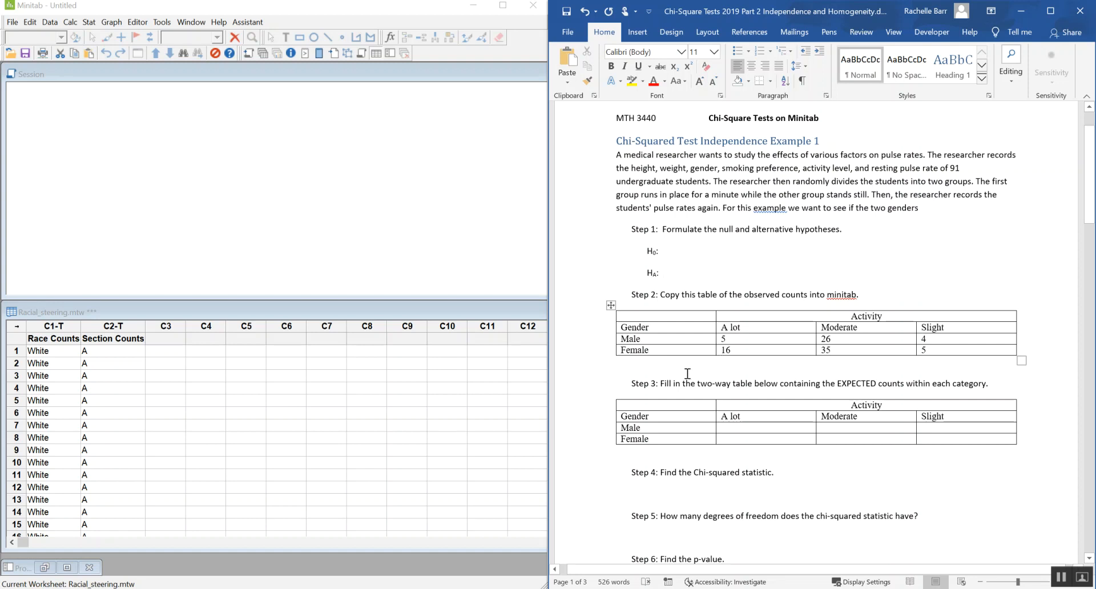
left_click(671, 249)
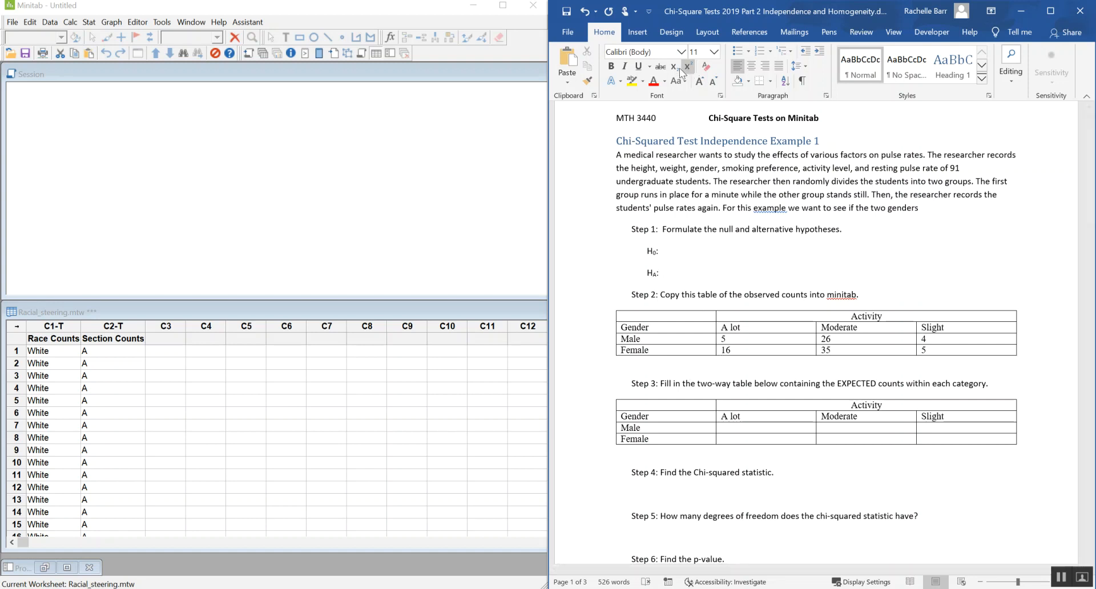
left_click(700, 84)
left_click(700, 84)
left_click(699, 84)
left_click(700, 84)
type("Gende")
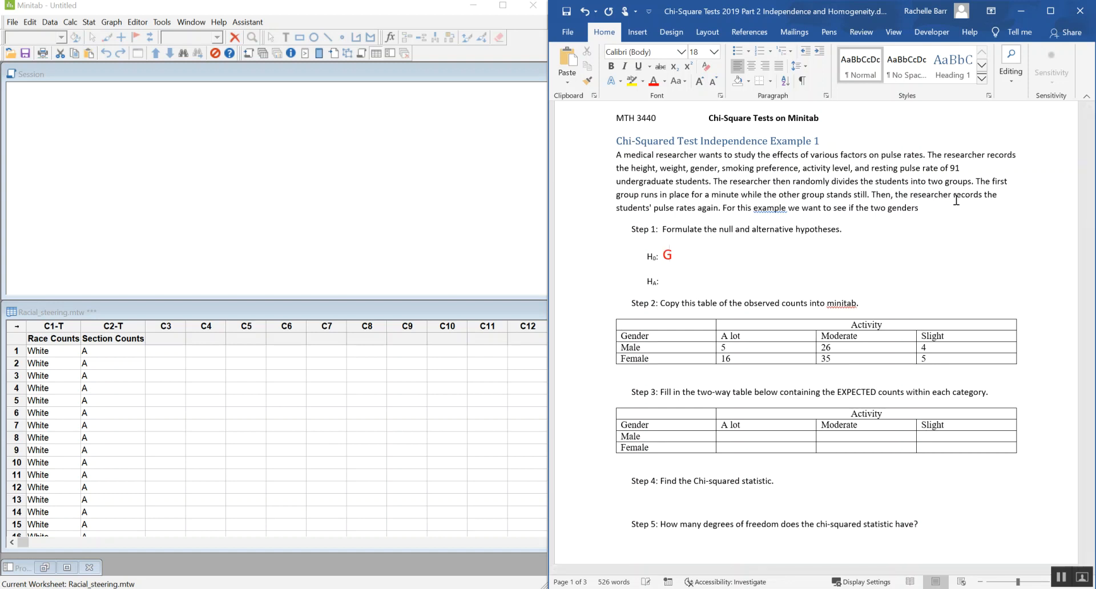
type("r is independ")
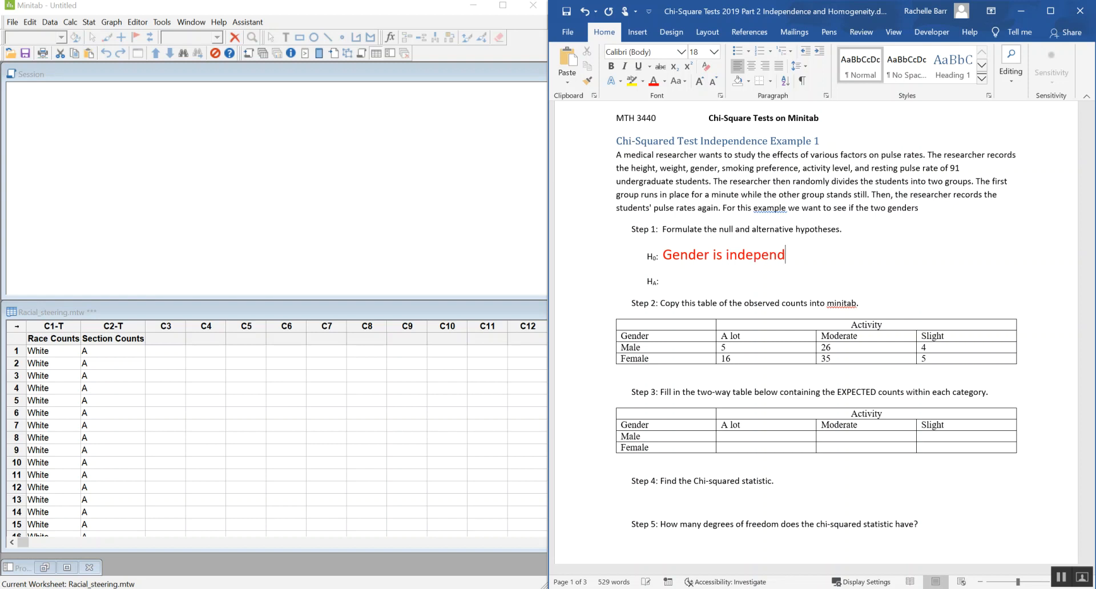
type("ent of Activity Level")
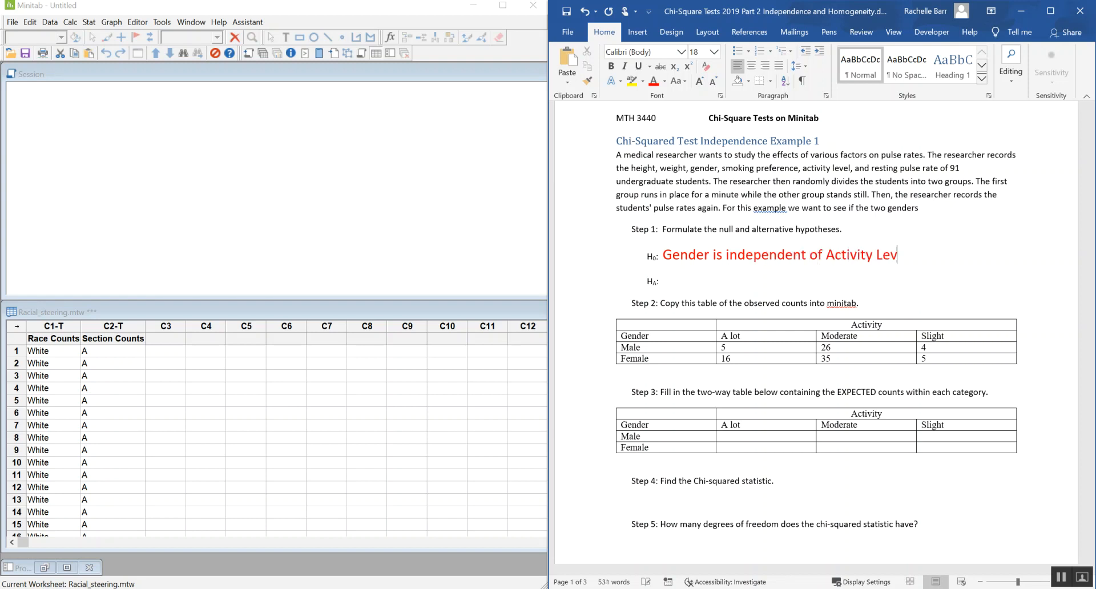
Step: Change "Activity Level" to lowercase "activity level" in the null hypothesis
key("BackSpace")
key("BackSpace")
key("BackSpace")
key("BackSpace")
key("BackSpace")
type("level")
left_click(834, 255)
key("BackSpace")
type("a")
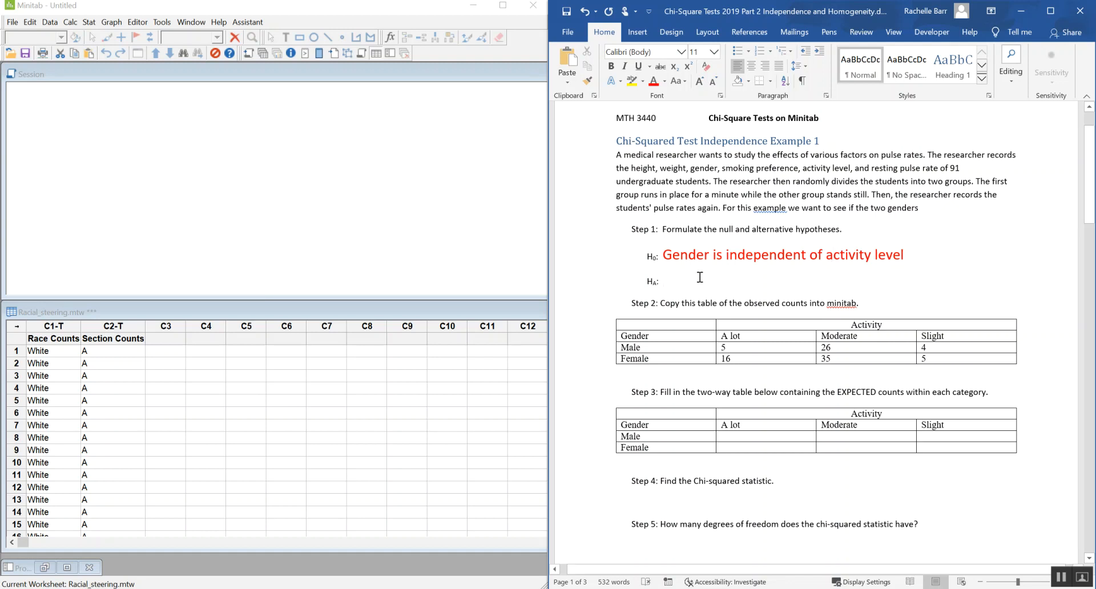
Step: Write "Gender is not independent" as the alternative hypothesis in red 16-point text
type("G")
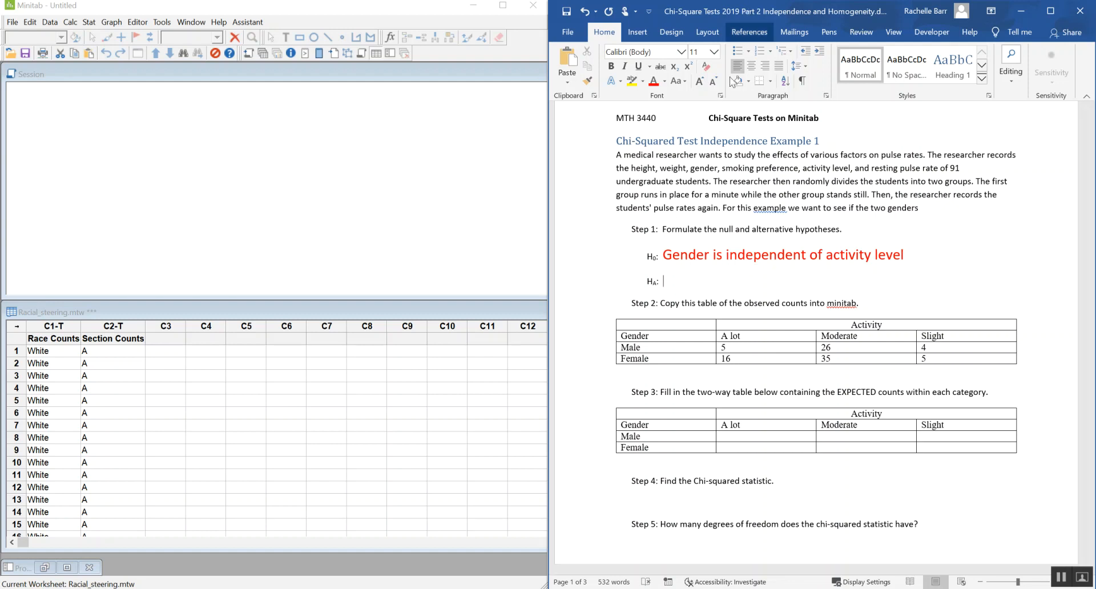
left_click(699, 81)
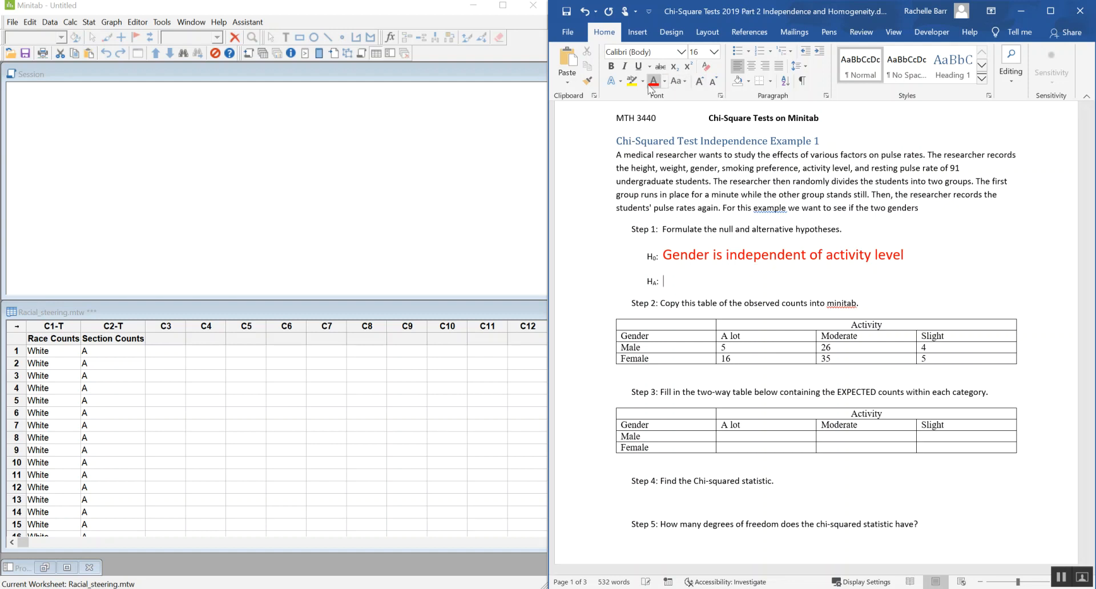
type("Gend")
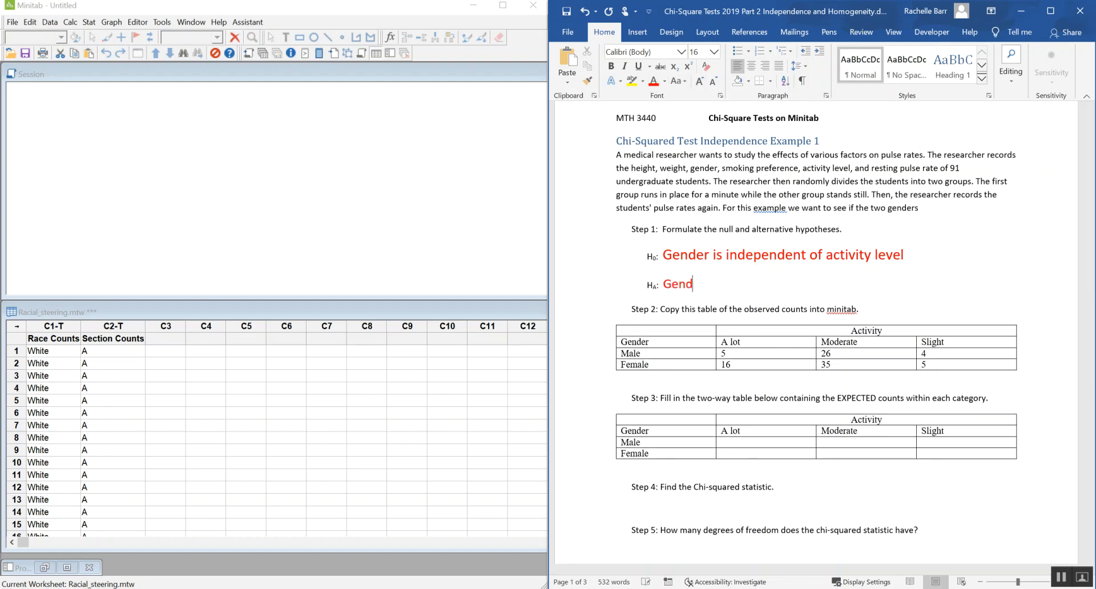
type("er is not independent")
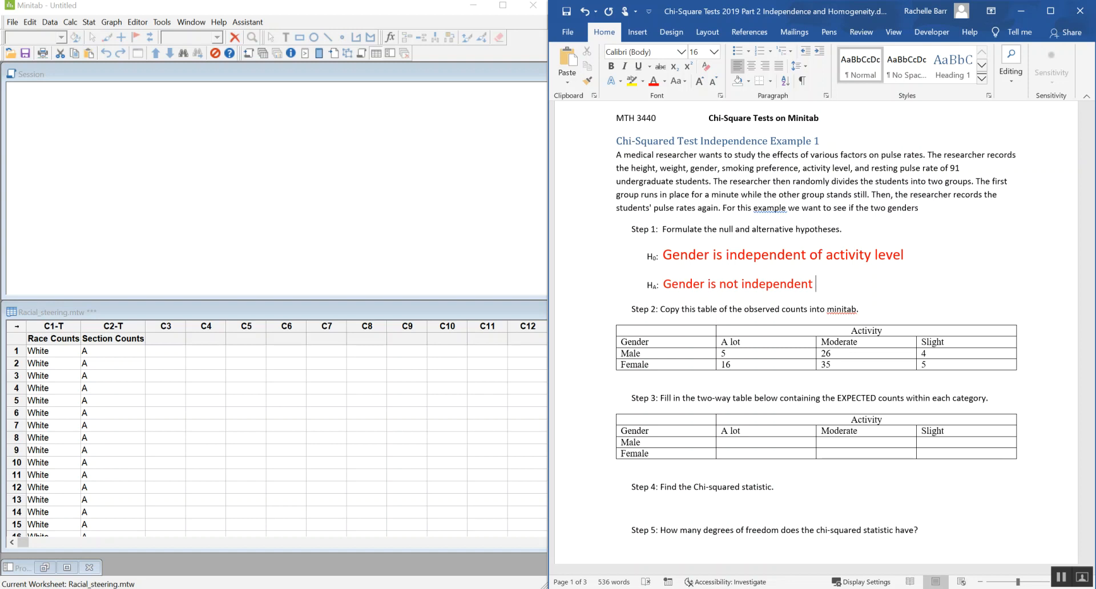
Step: Reword the null hypothesis to "Activity level is independent of Gender"
double_click(692, 253)
type("Activity")
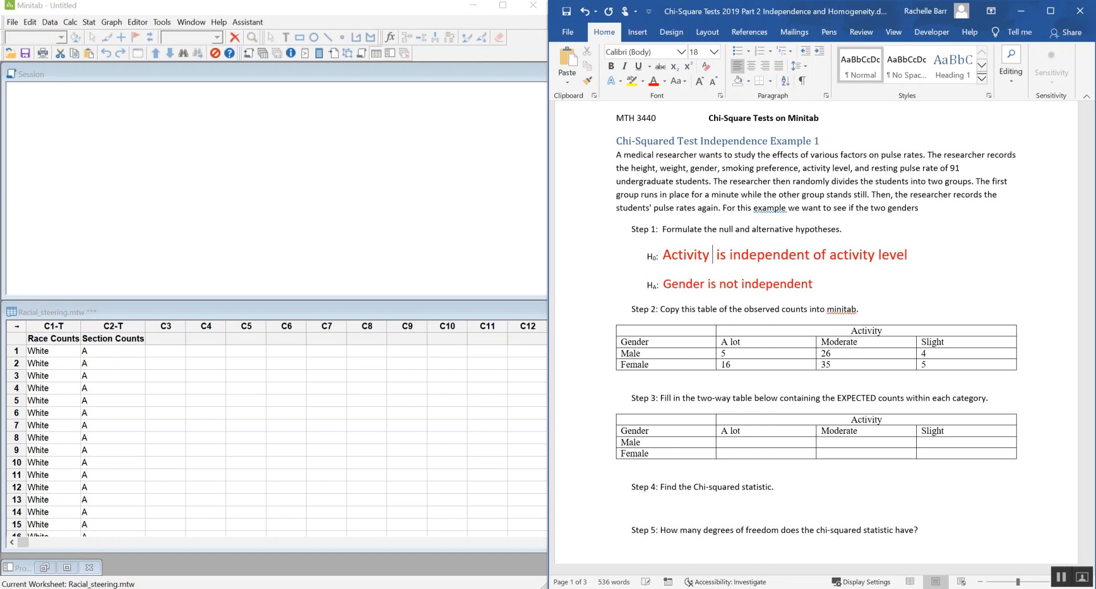
type(" level")
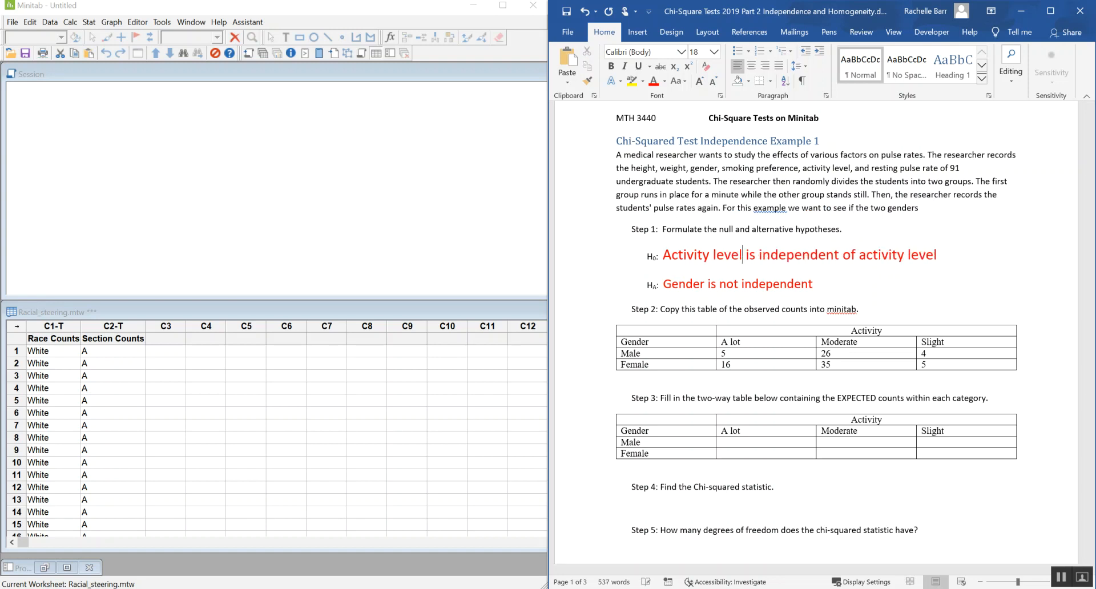
double_click(888, 254)
key("Delete")
key("Delete")
key("Delete")
key("Delete")
key("Delete")
key("Delete")
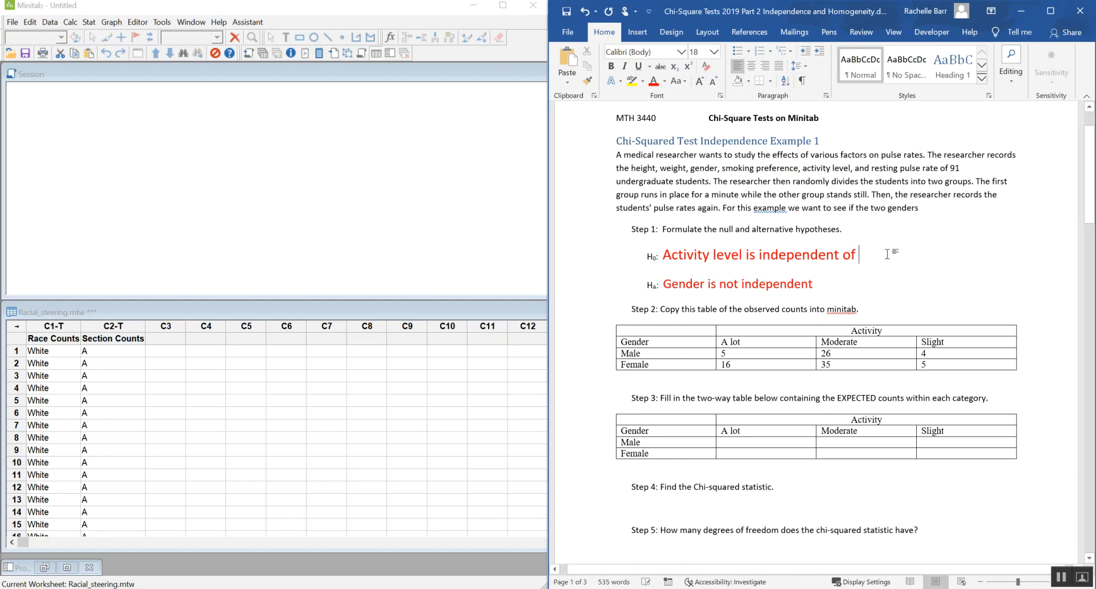
type("Gen")
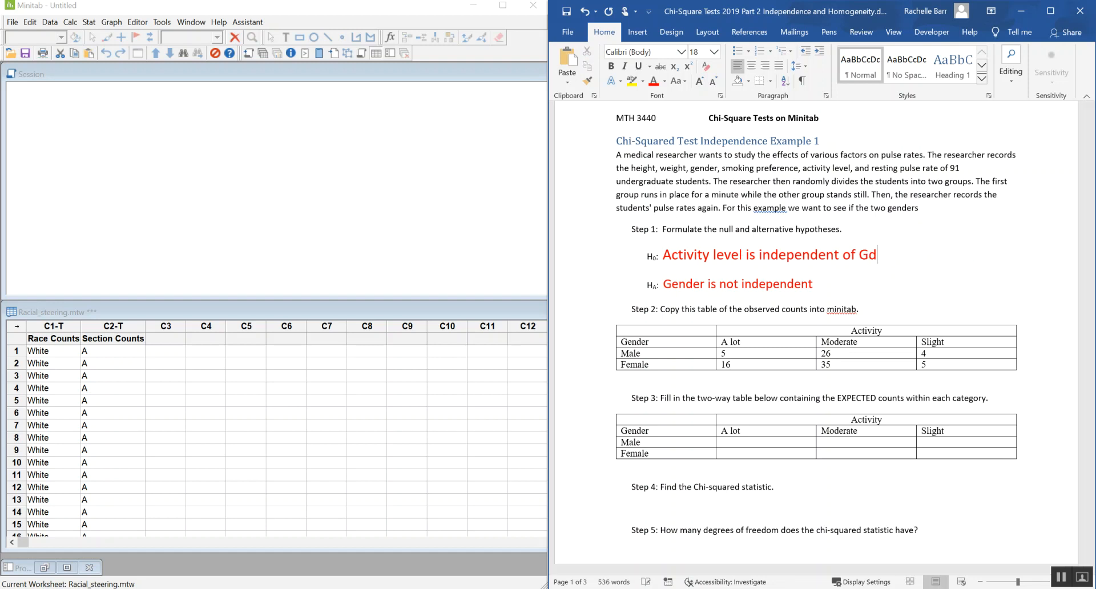
type("der")
Step: Reword the alternative hypothesis to "Activity level is not independent Gender" and enlarge its text to 18 points
double_click(682, 286)
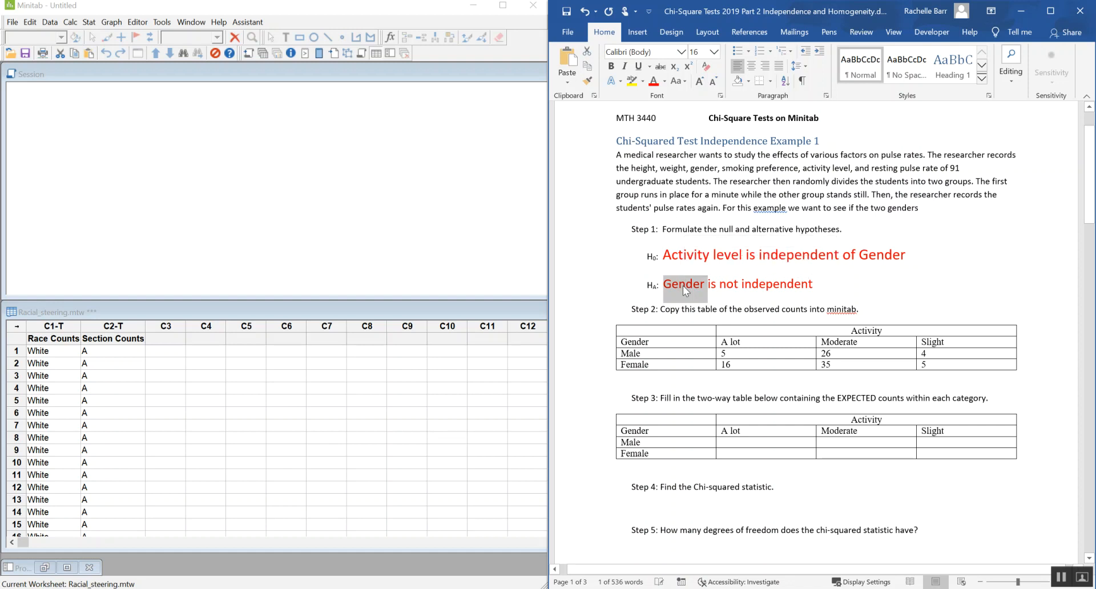
type("Acti")
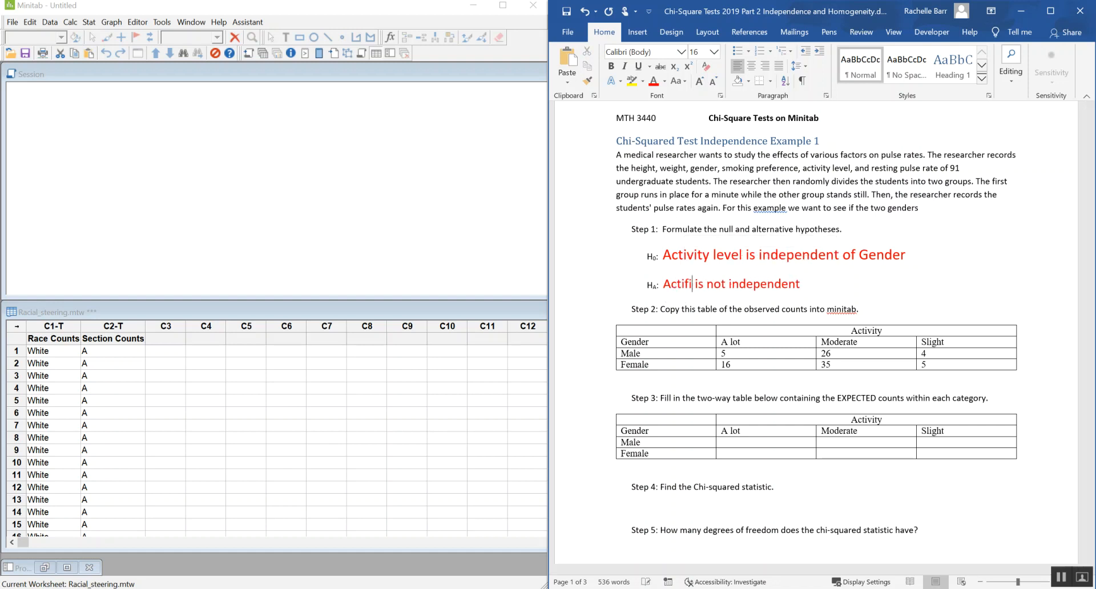
type("t")
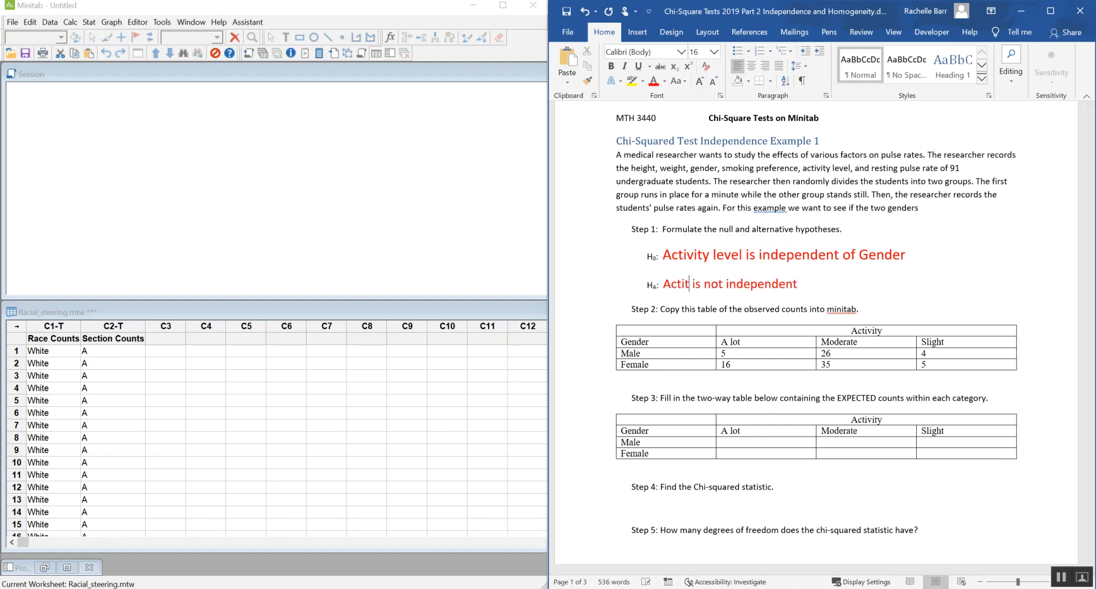
key("BackSpace")
type("vit")
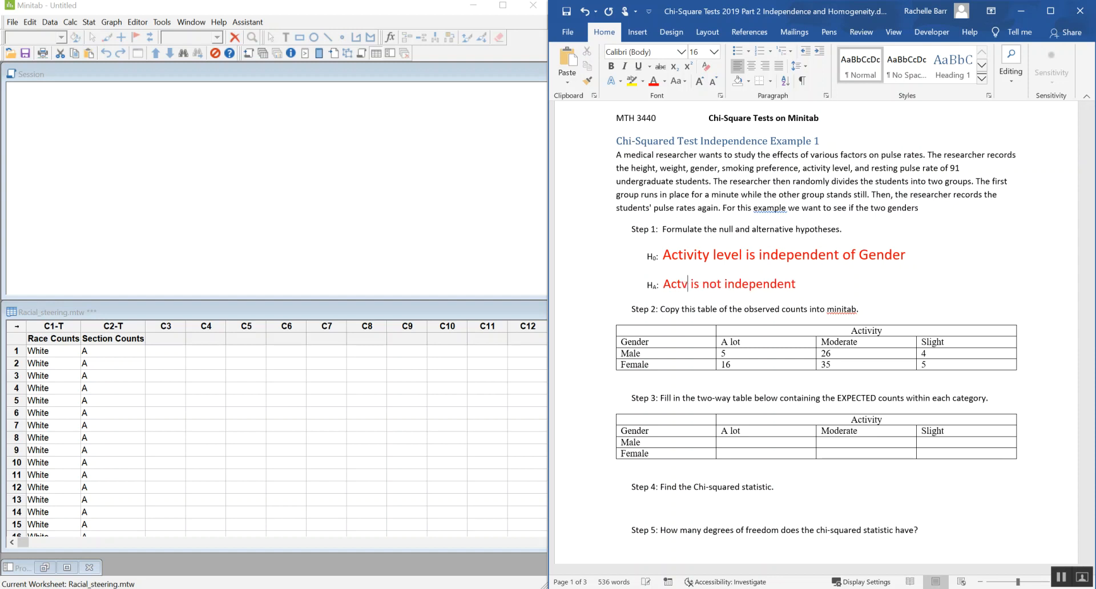
type("y le")
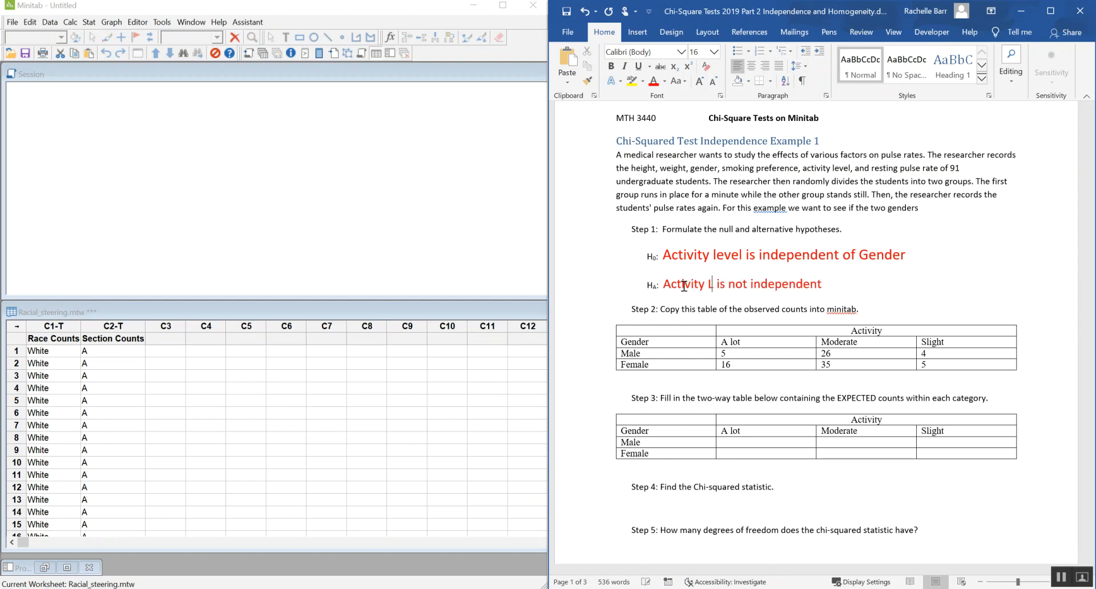
key("BackSpace")
type("level")
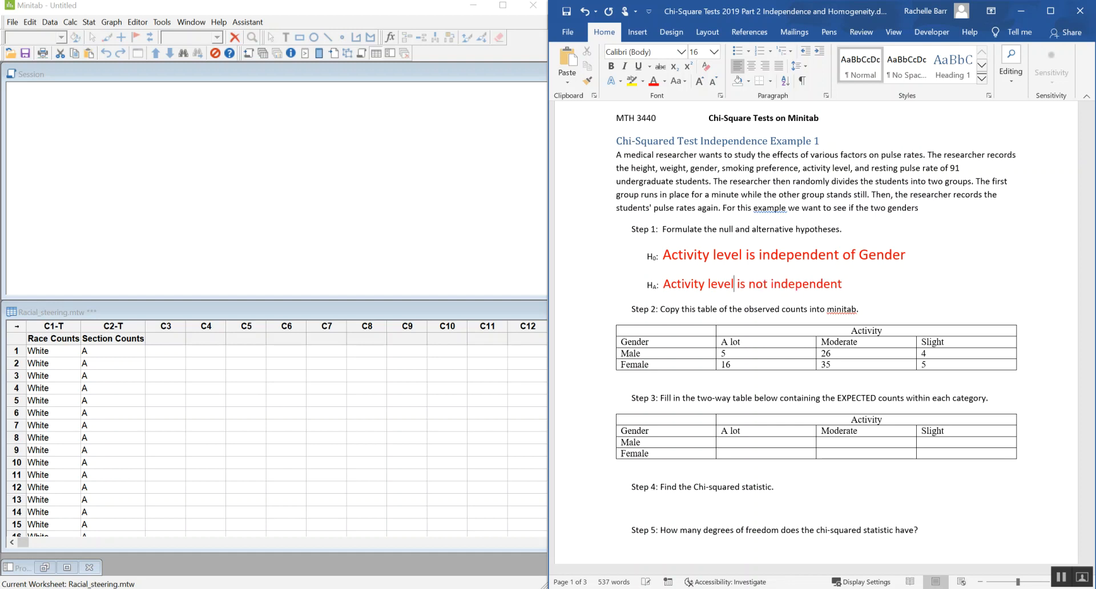
left_click(866, 286)
type("Gender")
left_click_drag(895, 288, 644, 285)
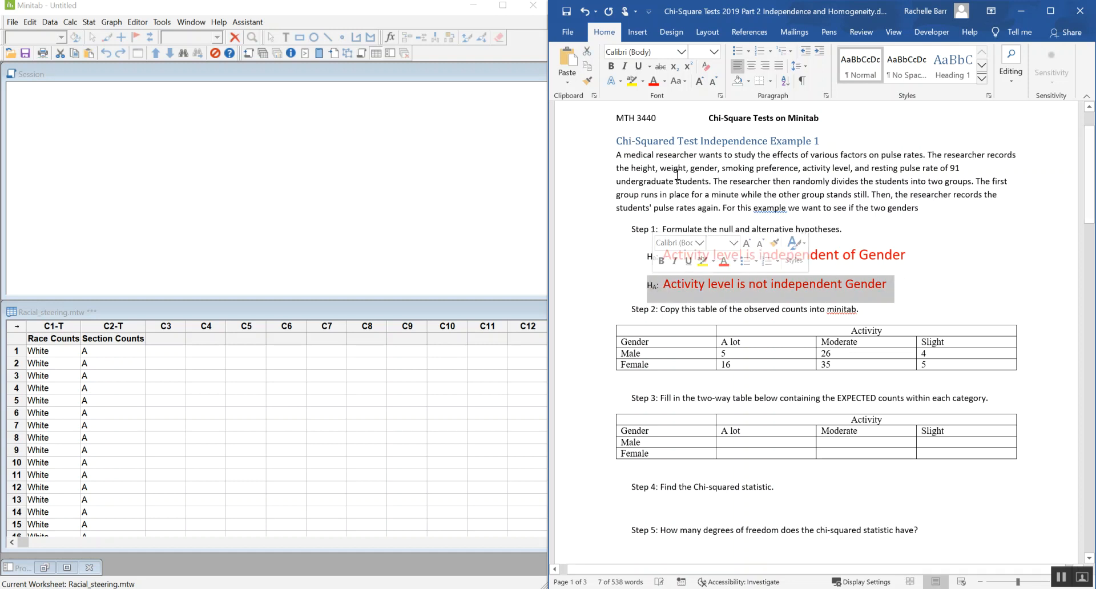
left_click(700, 81)
Step: Append "(no relationship)" to the null hypothesis and "(relationship)" to the alternative hypothesis
left_click(926, 254)
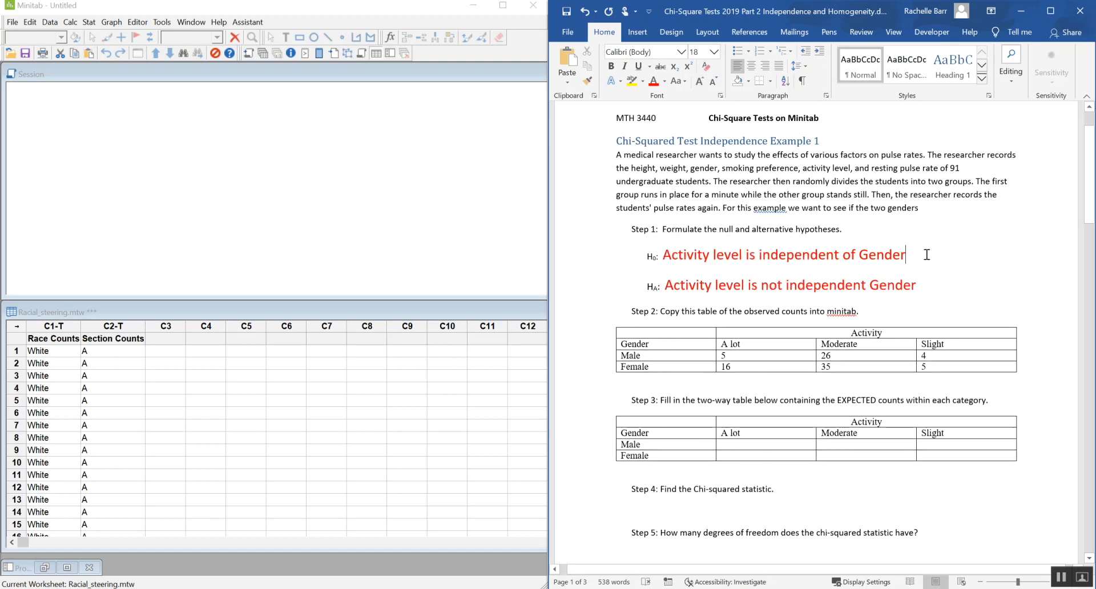
type("(n")
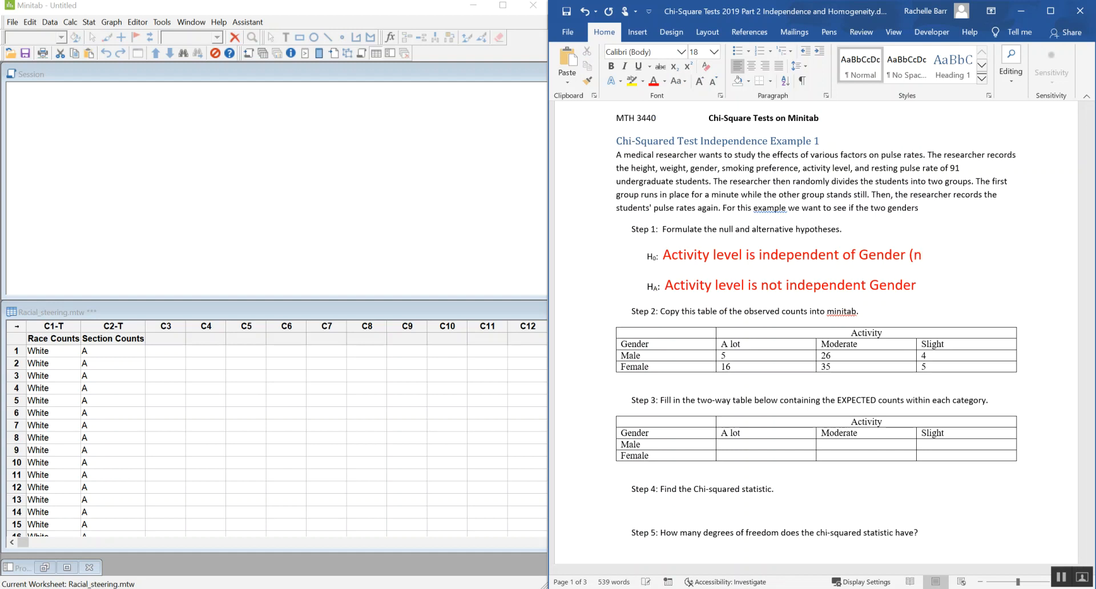
type("o relationship")
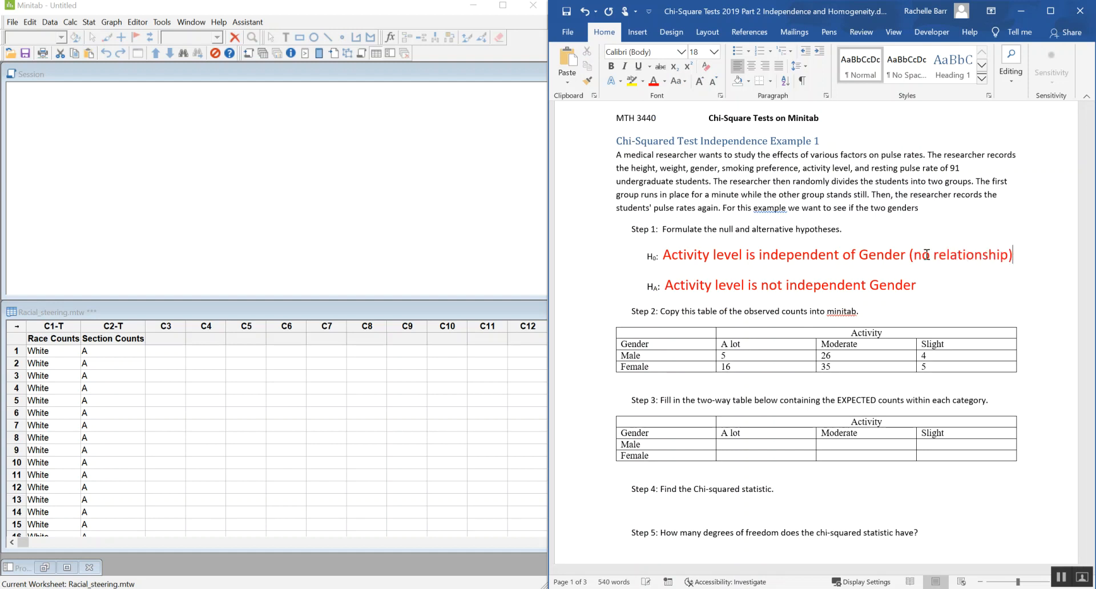
key("Down")
type("(relationship")
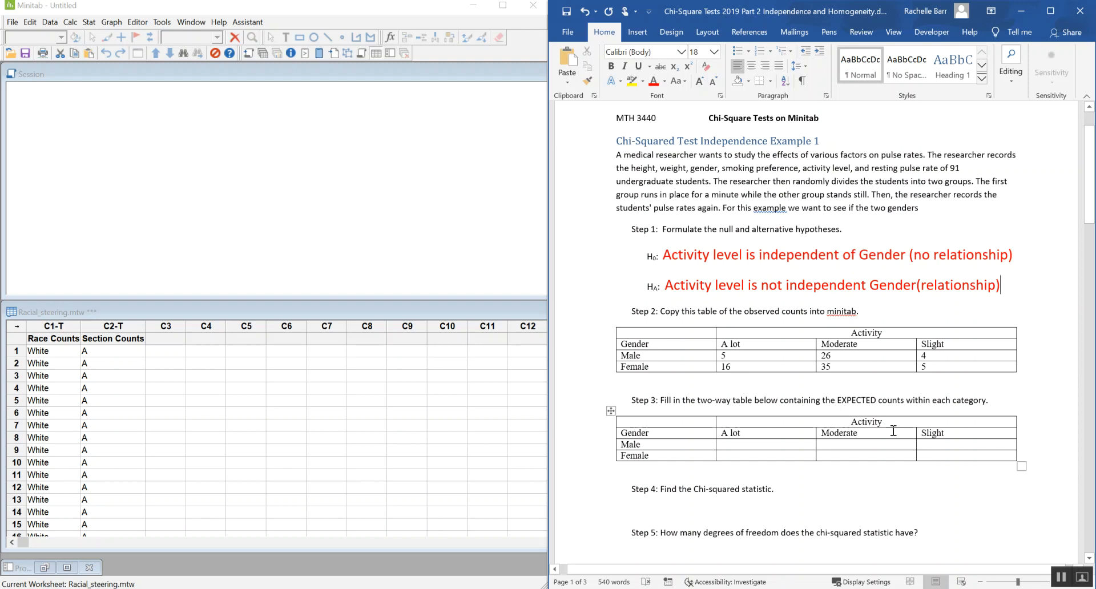
Step: Copy the Gender, Male and Female rows of the observed counts table into the Minitab worksheet, starting at the C5 column name
scroll(902, 378, "down", 2)
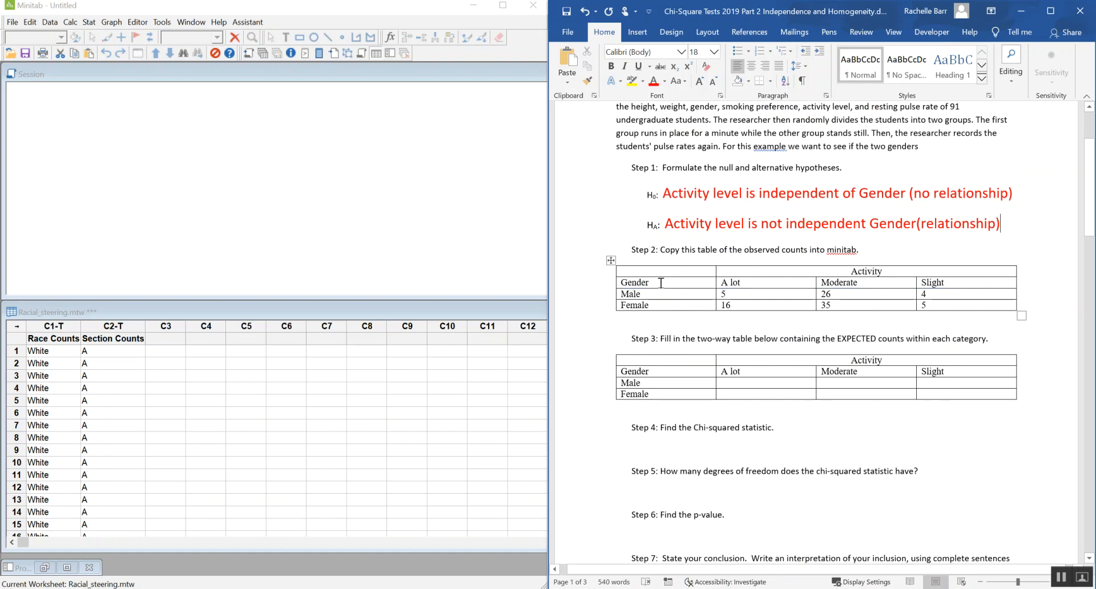
left_click_drag(623, 282, 984, 308)
key("ctrl+c")
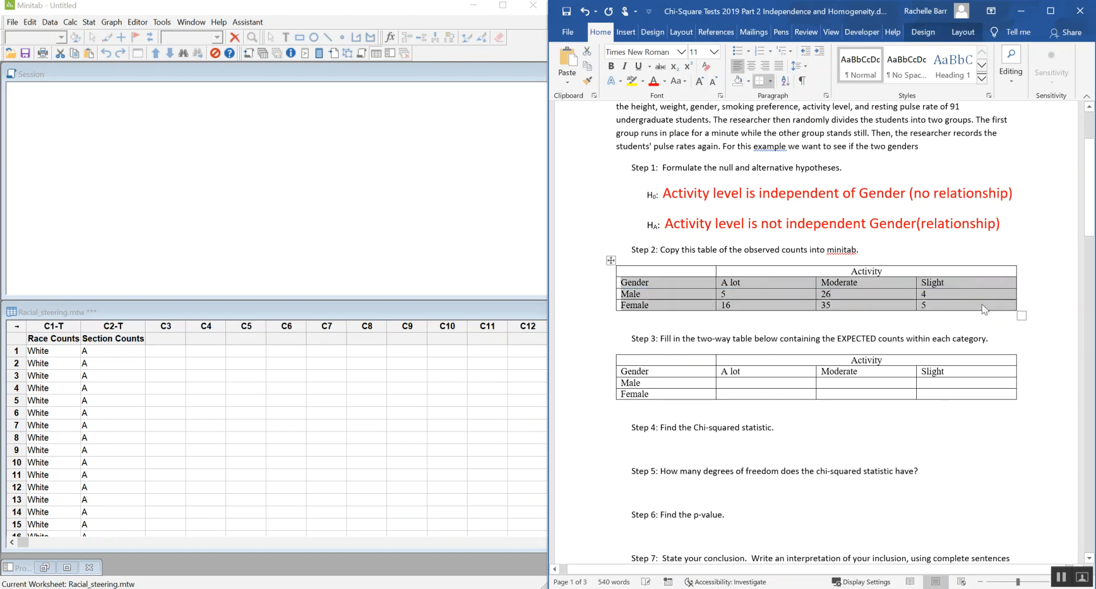
left_click(654, 320)
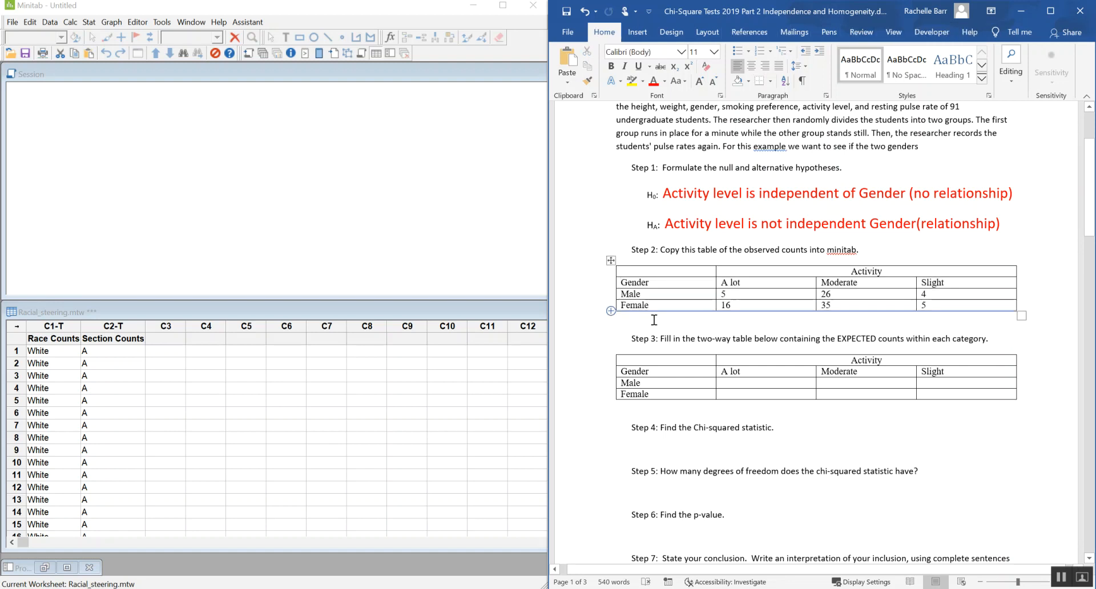
left_click(234, 339)
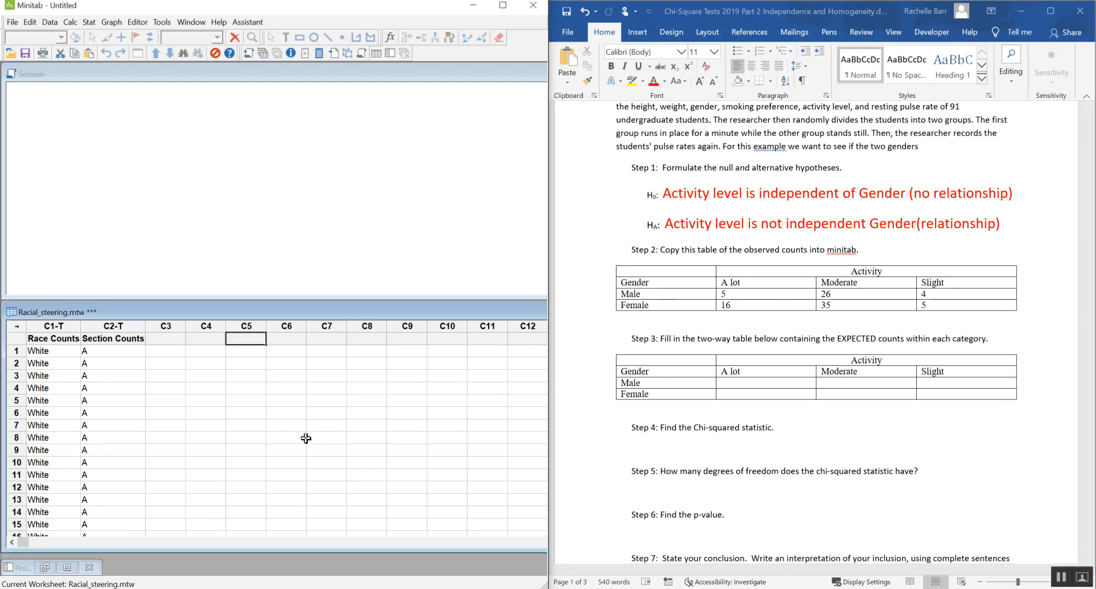
key("ctrl+v")
left_click(304, 399)
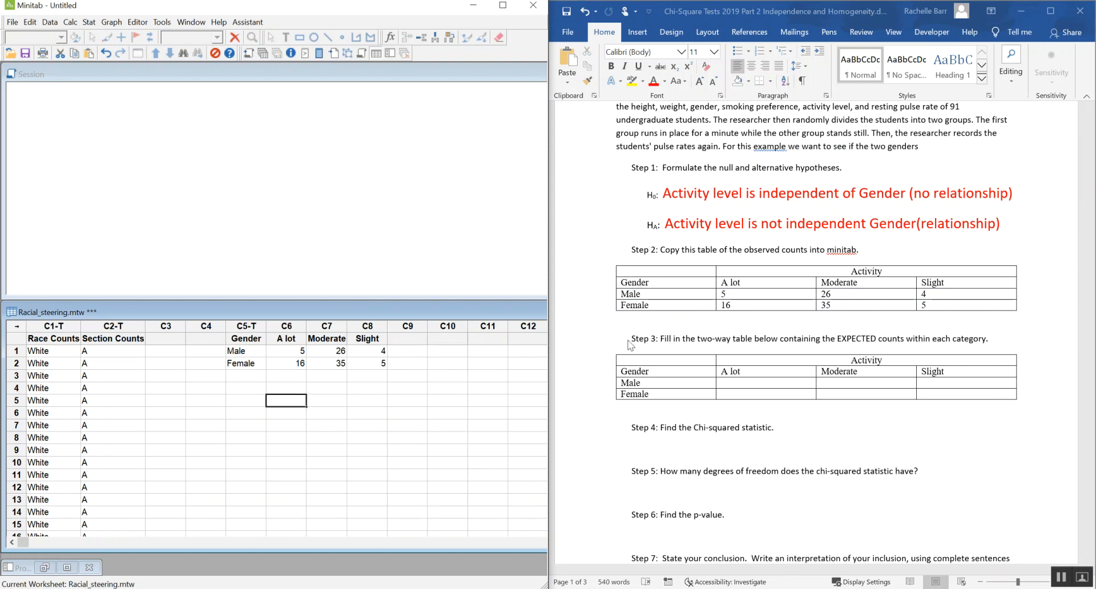
left_click(259, 328)
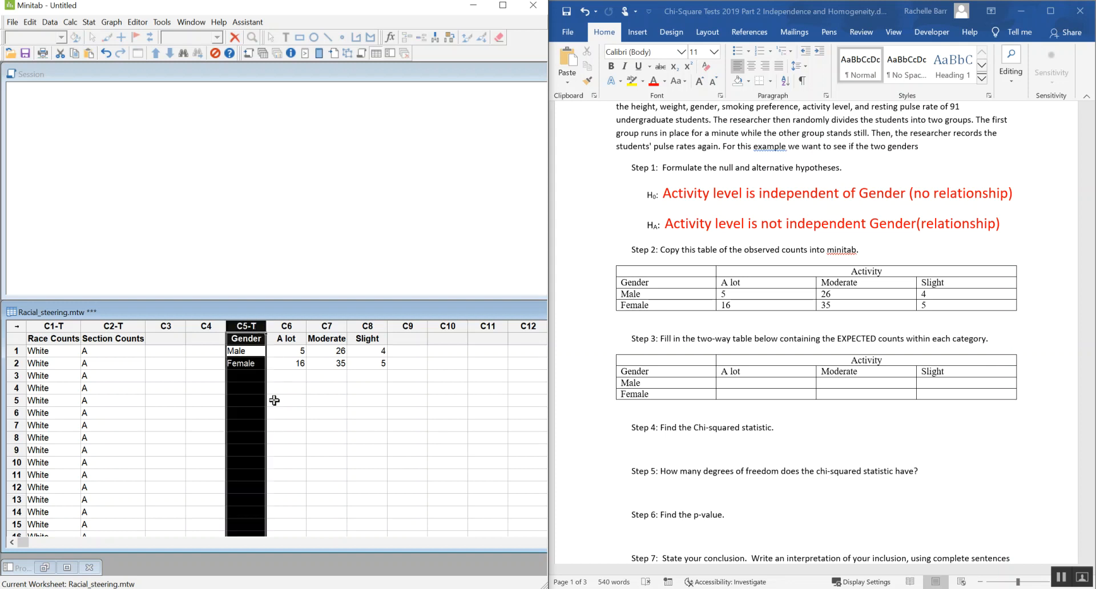
left_click(311, 387)
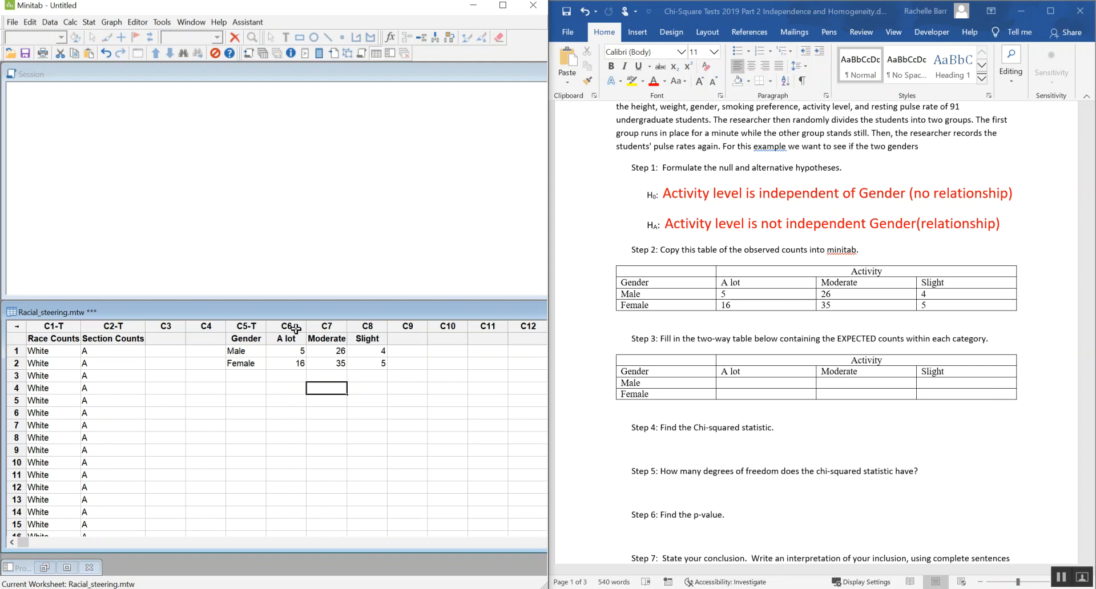
left_click(326, 325)
left_click(368, 325)
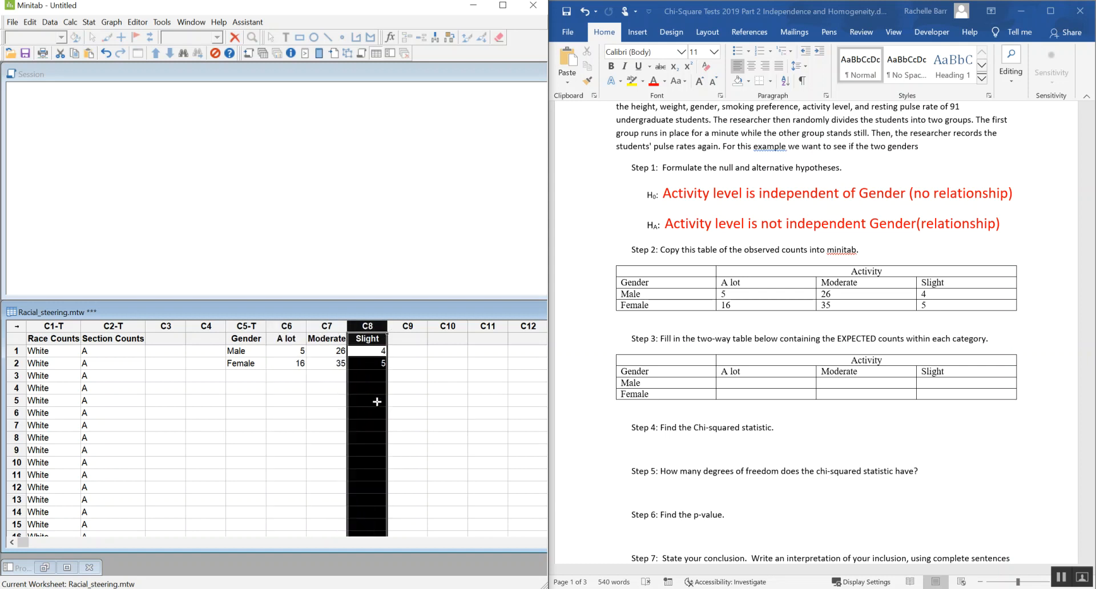
left_click(297, 377)
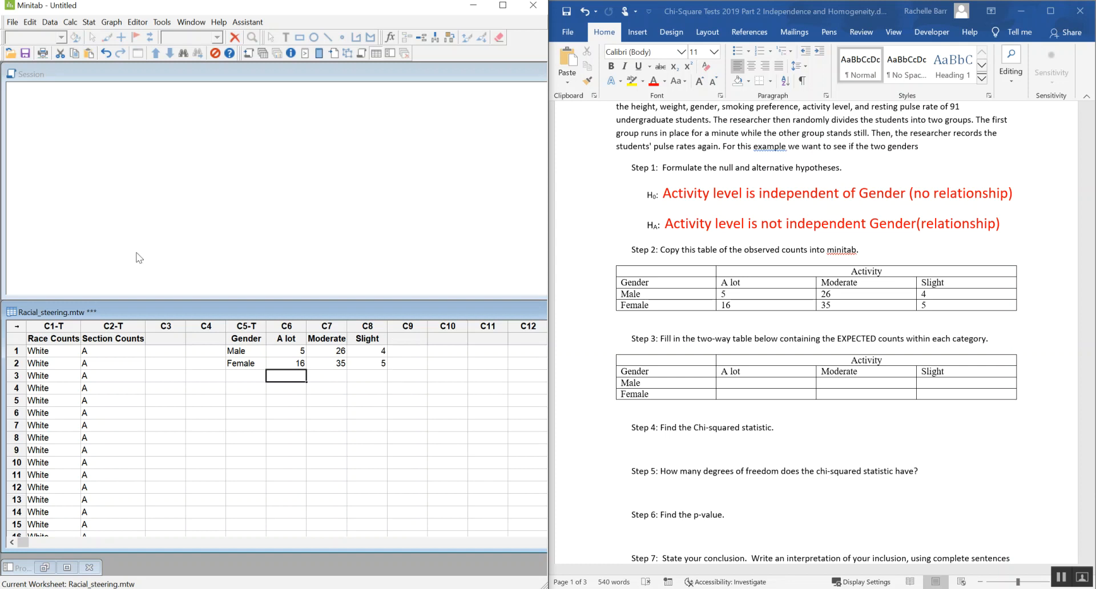
left_click(757, 433)
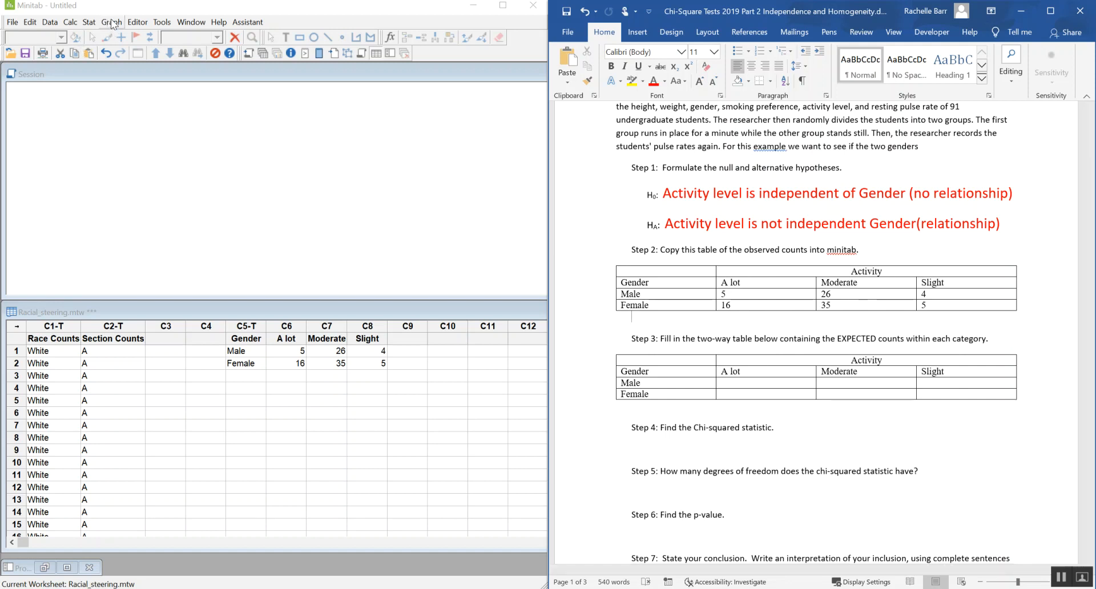
Step: Start a Chi-Square Test for Association in Minitab using summarized data in a two-way table
left_click(89, 22)
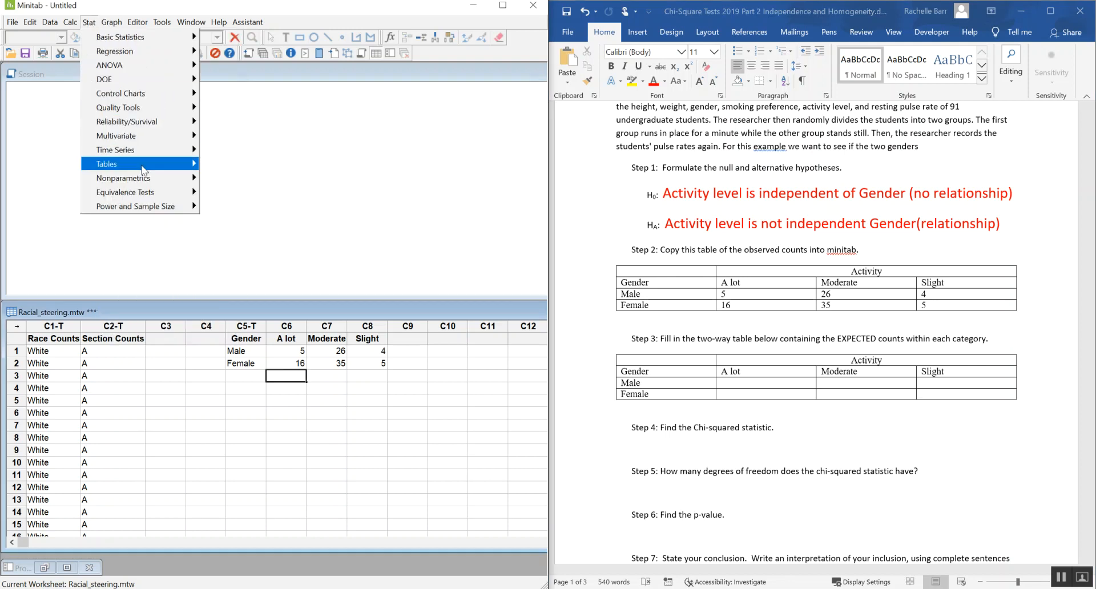
mouse_move(144, 170)
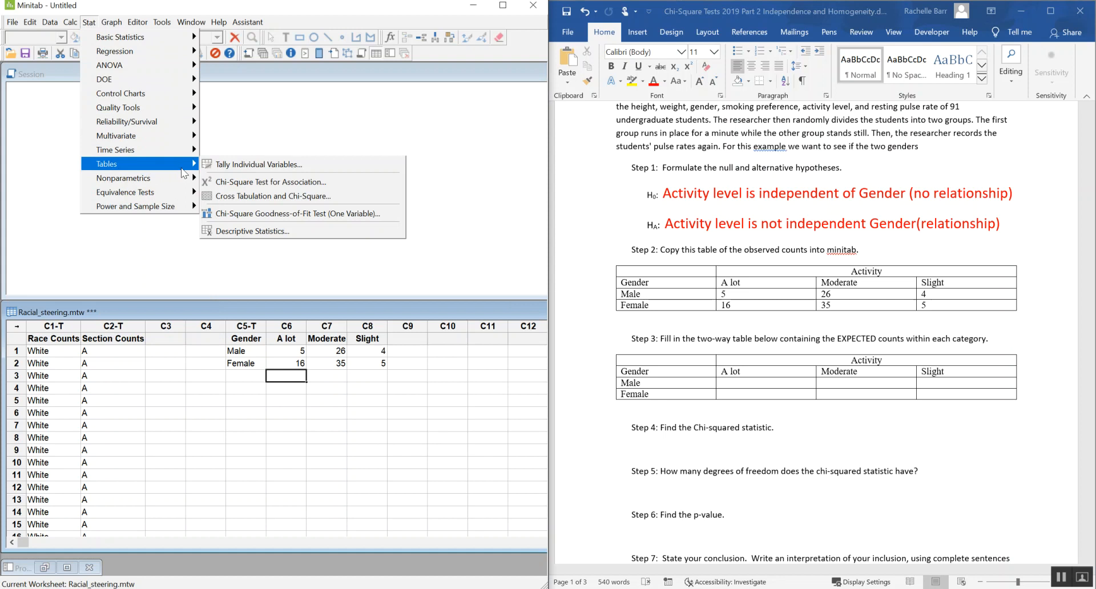
left_click(337, 187)
left_click_drag(331, 206, 268, 99)
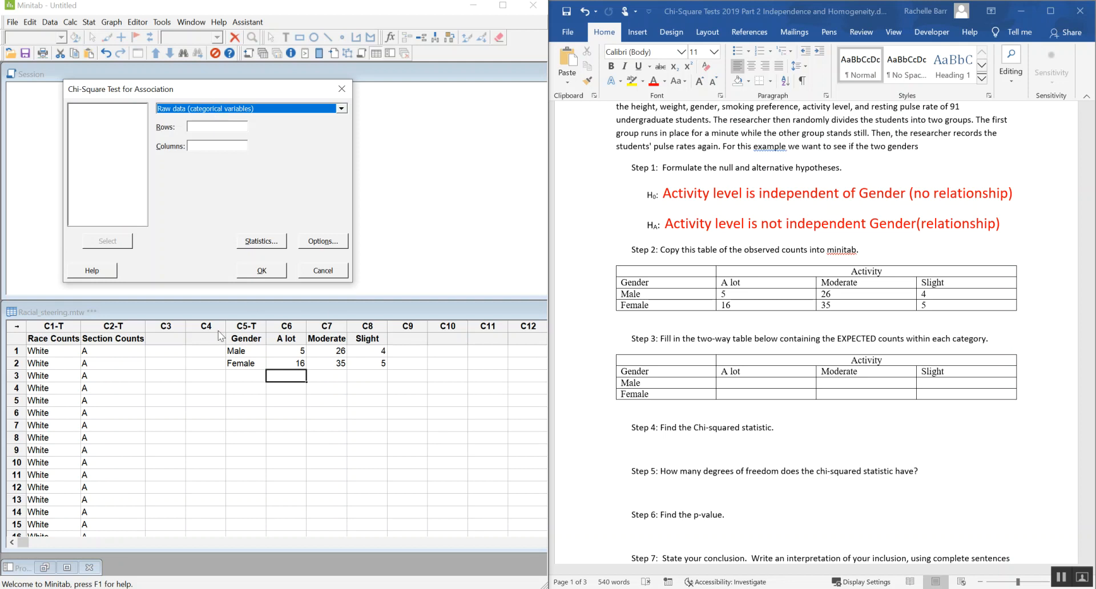
left_click(281, 111)
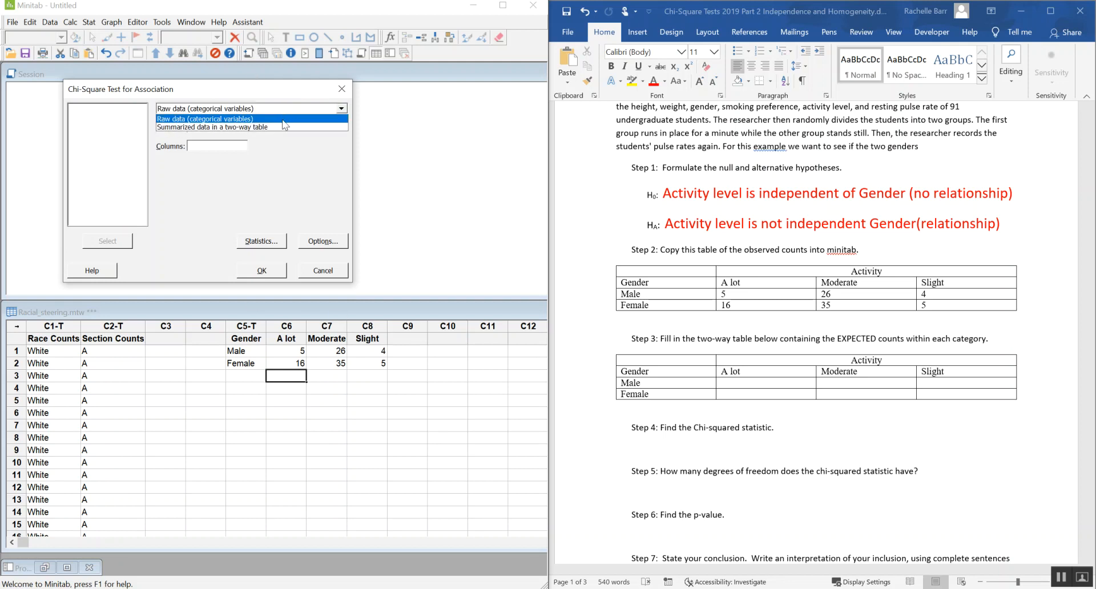
left_click(285, 123)
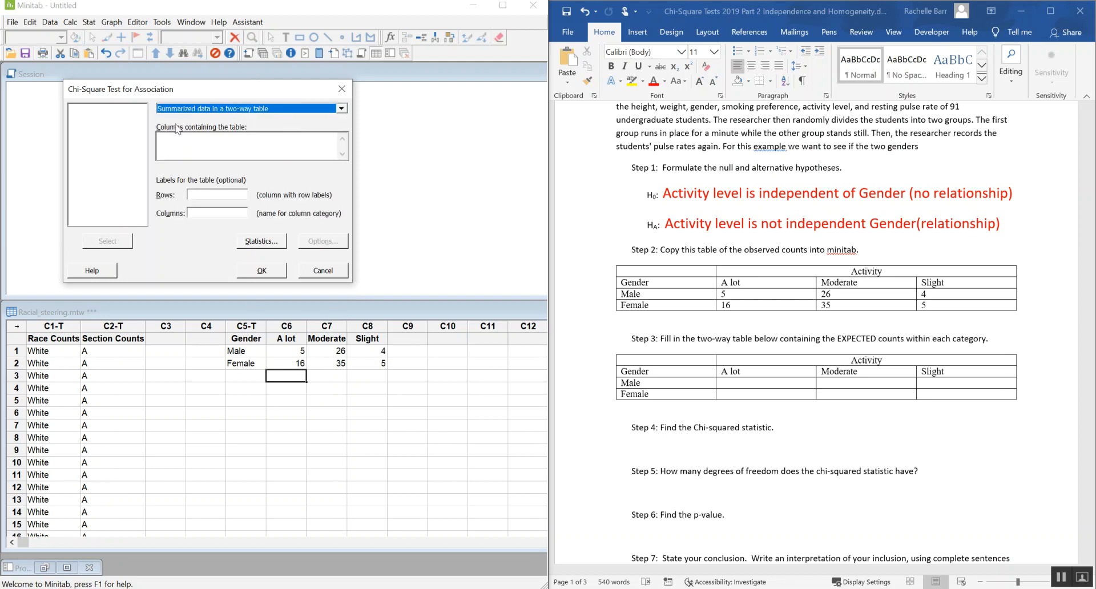
Step: Assign A lot, Moderate and Slight as the columns containing the table, with Gender as the row labels
left_click(200, 142)
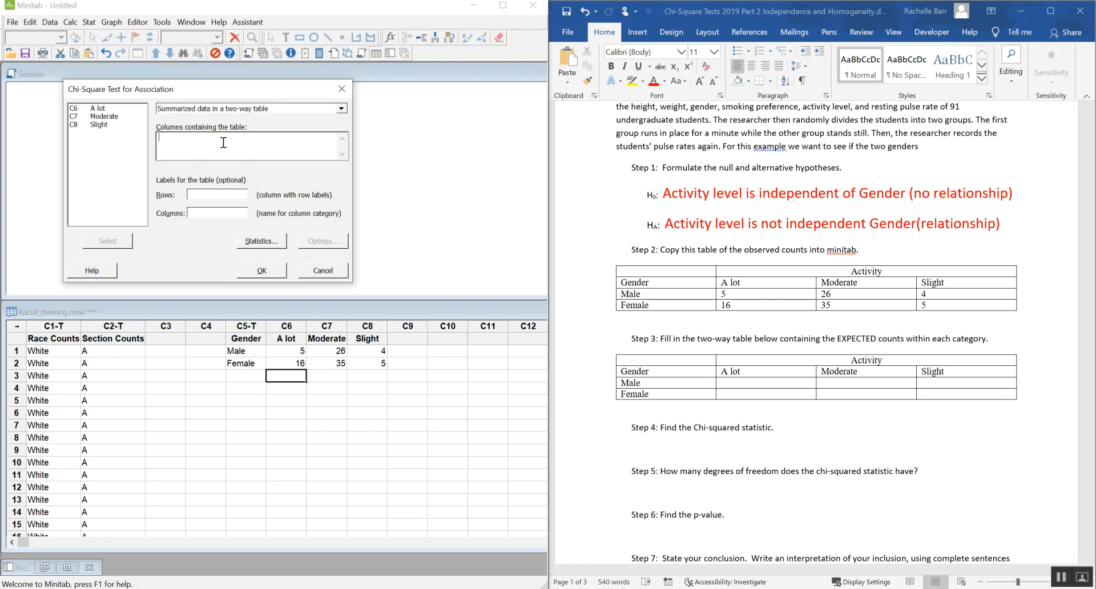
double_click(98, 109)
double_click(100, 116)
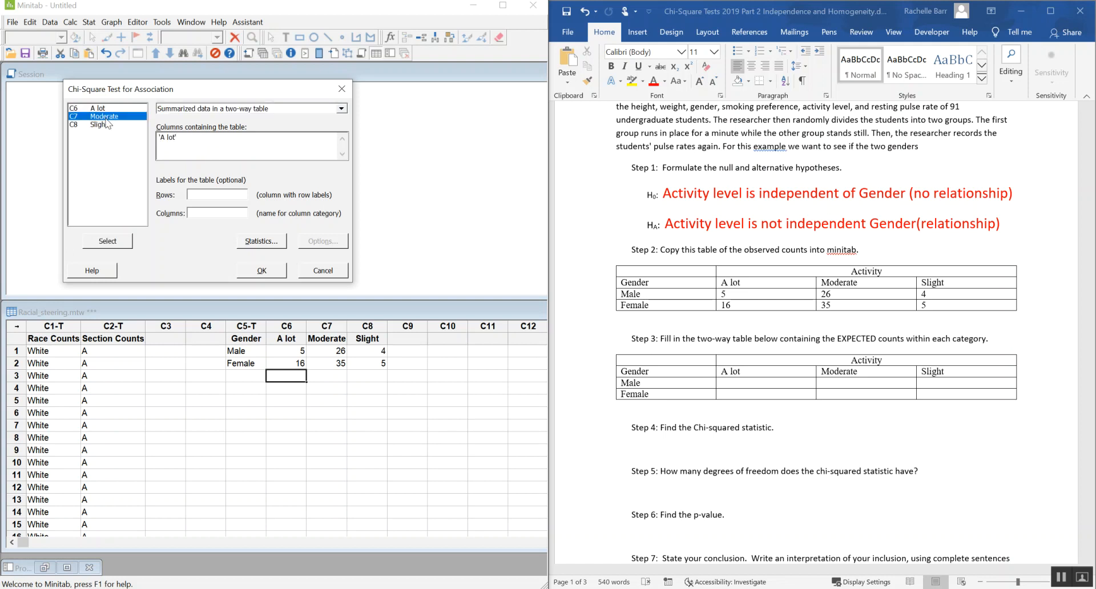
double_click(99, 125)
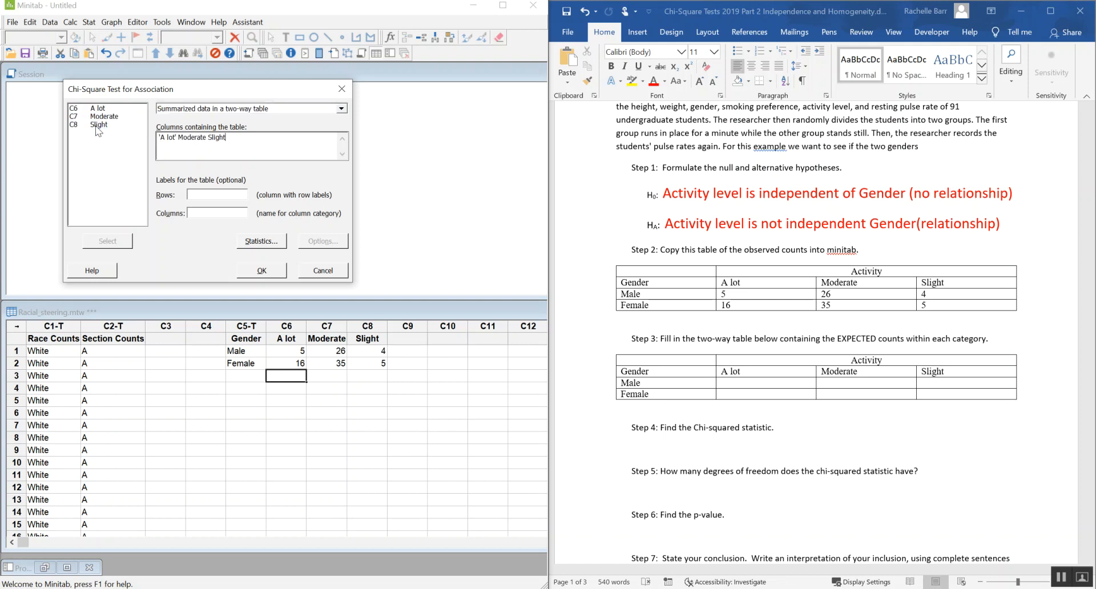
left_click(209, 195)
double_click(103, 125)
left_click_drag(262, 92, 219, 79)
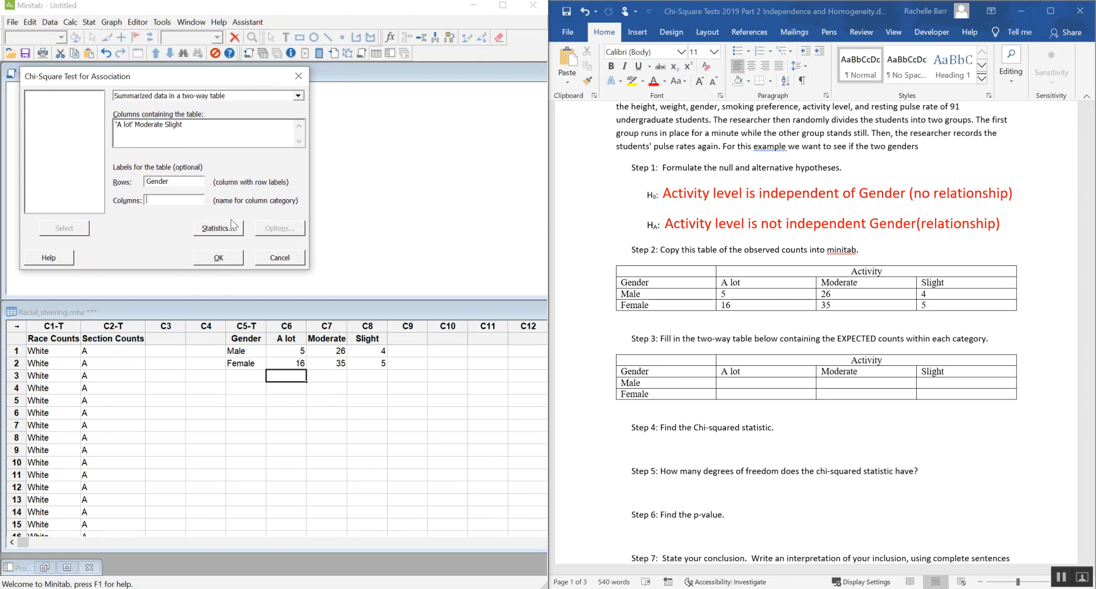
Step: Exclude marginal counts, include each cell's contribution to chi-square in the statistics, and run the test
left_click(229, 227)
left_click_drag(189, 70, 446, 69)
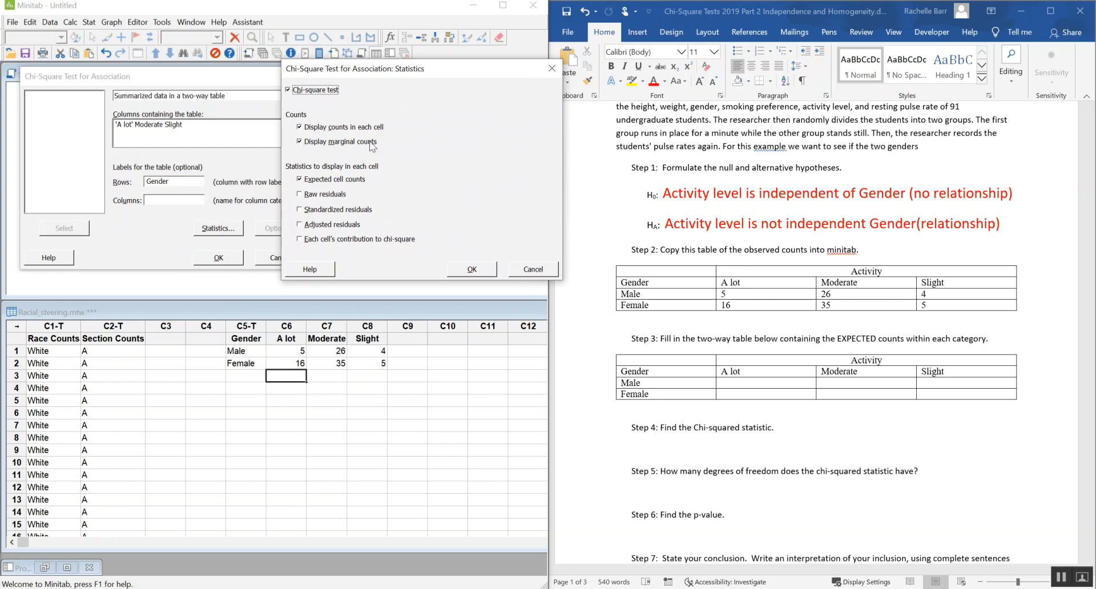
left_click(299, 142)
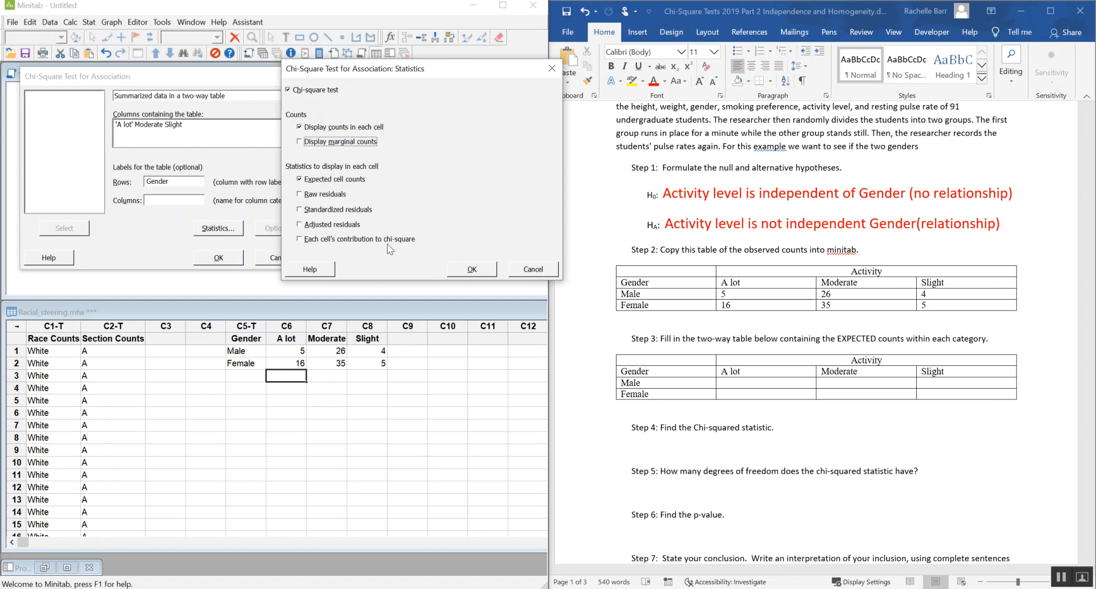
left_click(302, 241)
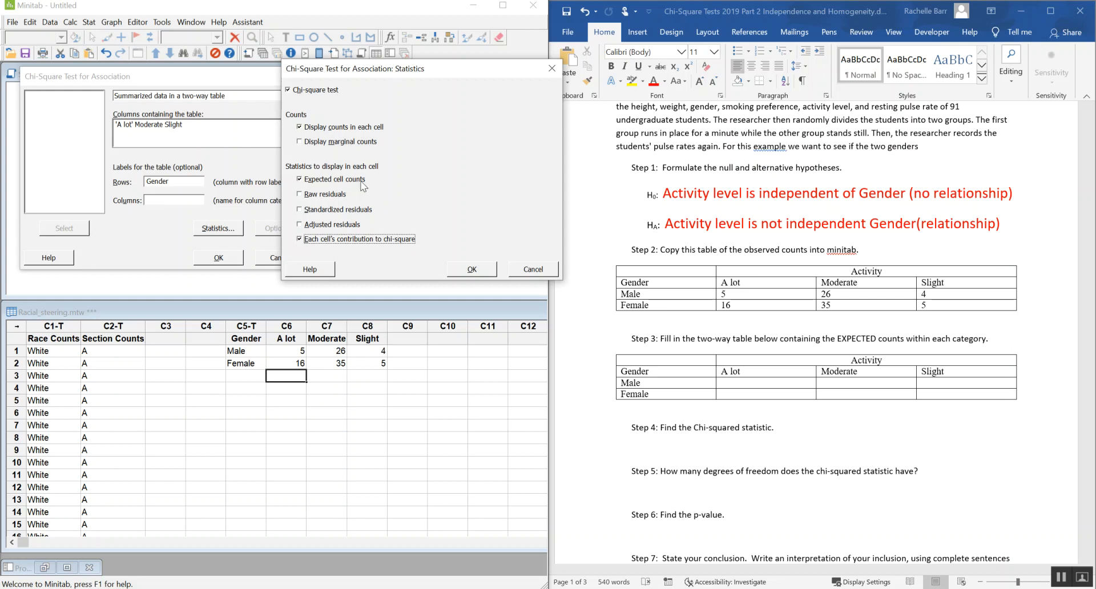
left_click(472, 270)
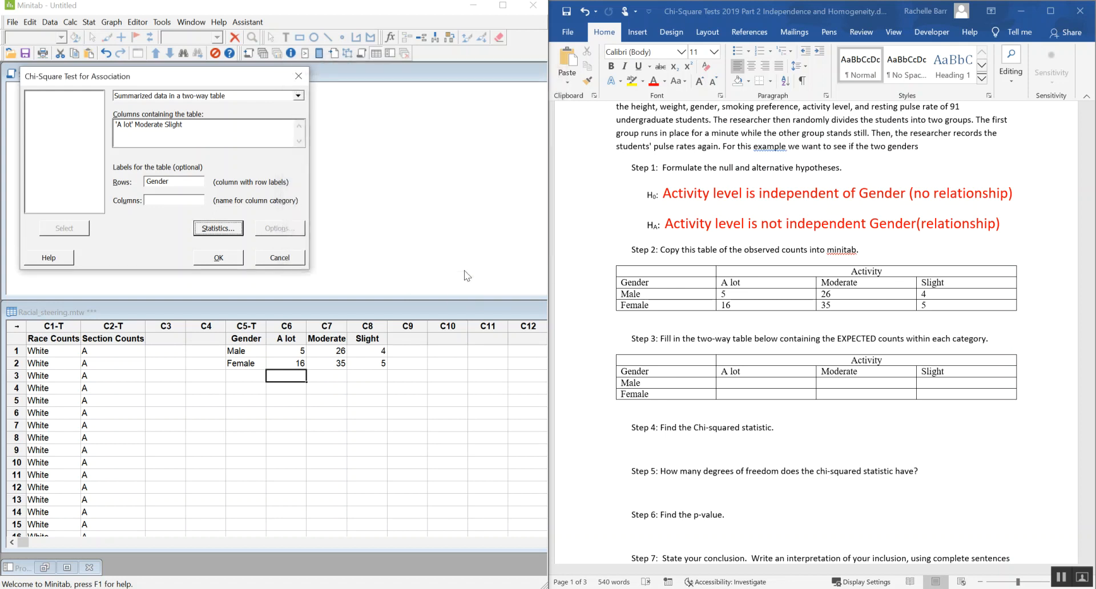
left_click(218, 258)
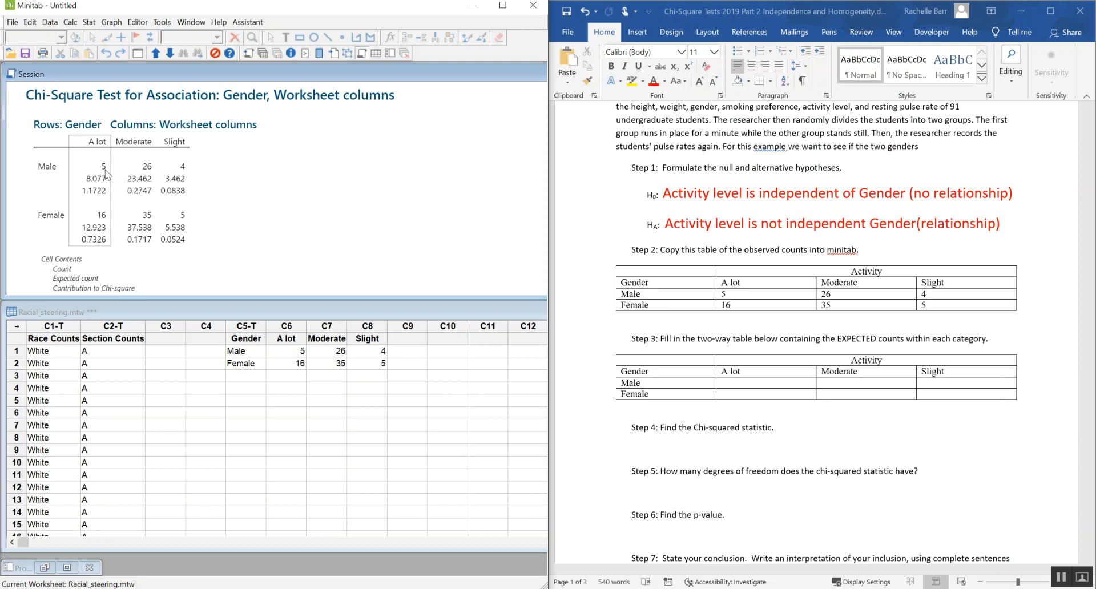
Step: Fill the Male row of the expected counts table in the Word document with 8.077, 23.462 and 3.462
scroll(716, 350, "down", 3)
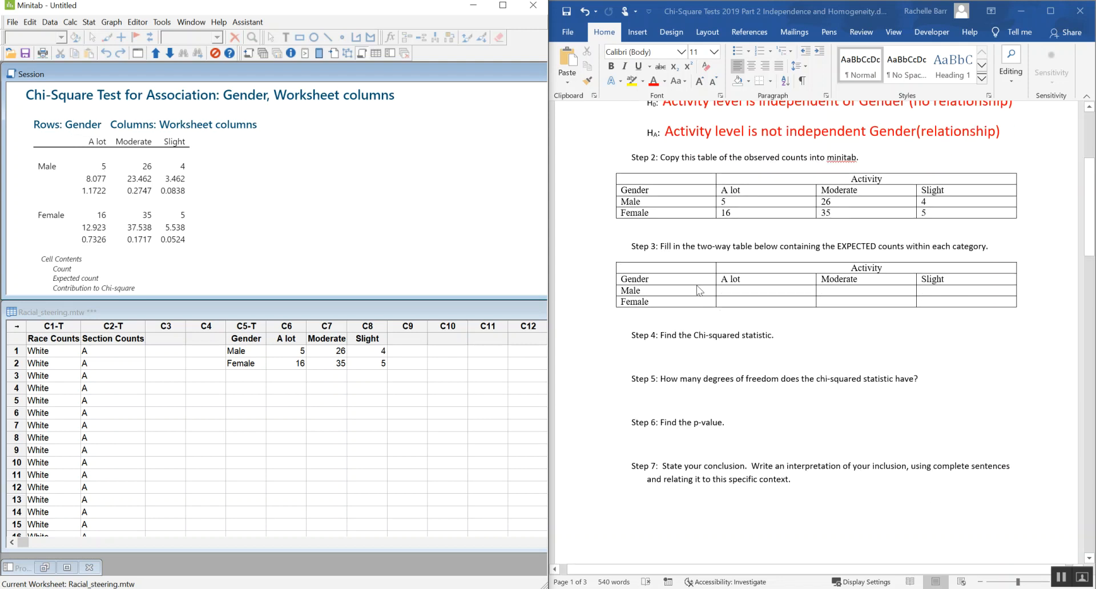
left_click(722, 291)
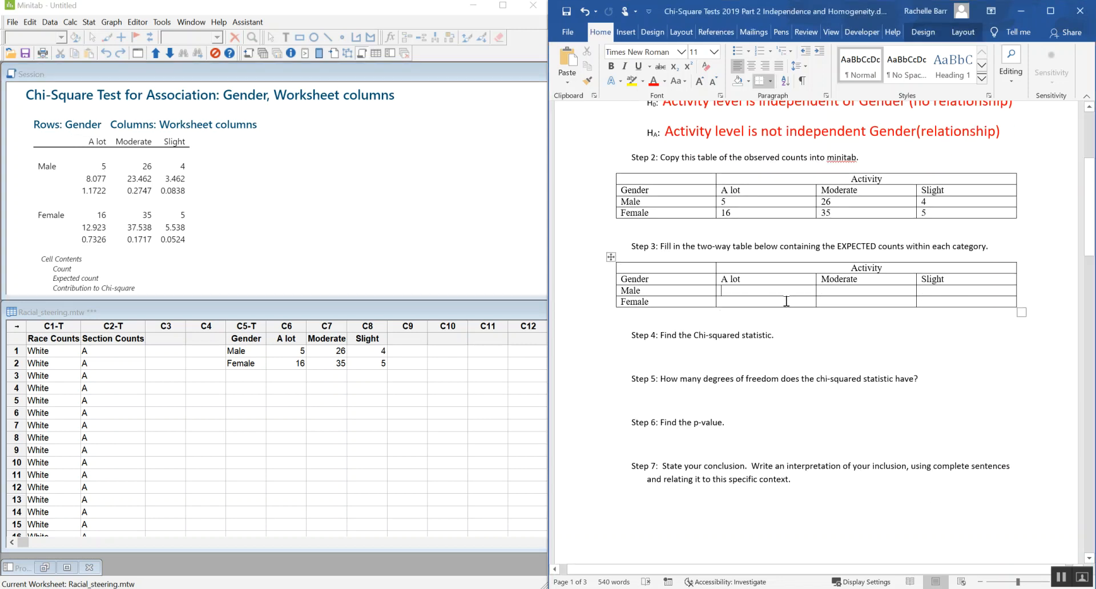
type("8.")
type("23.")
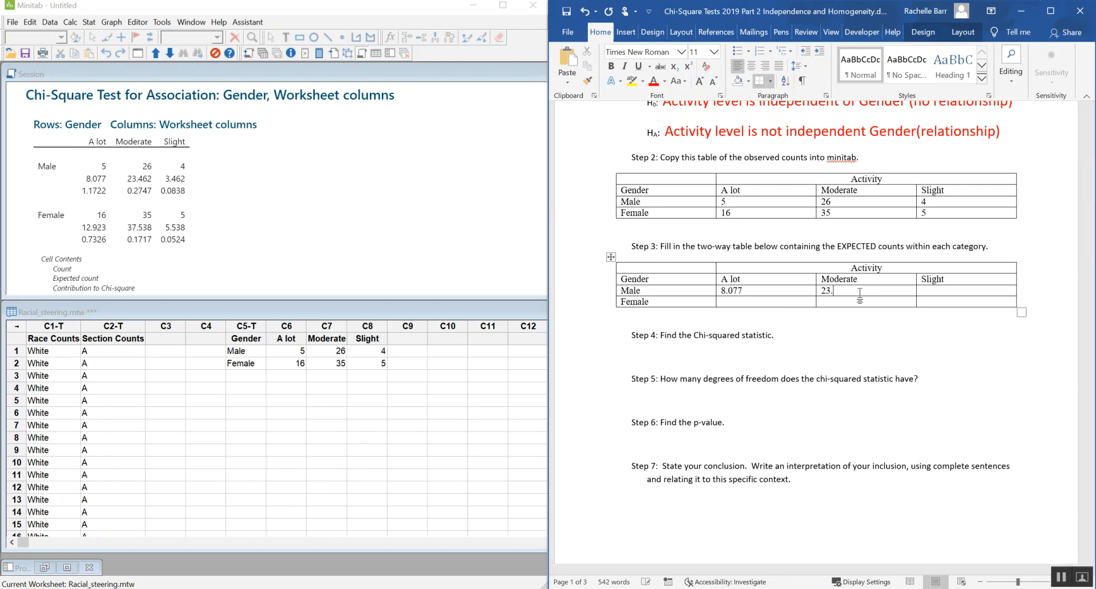
type("462")
left_click(91, 285)
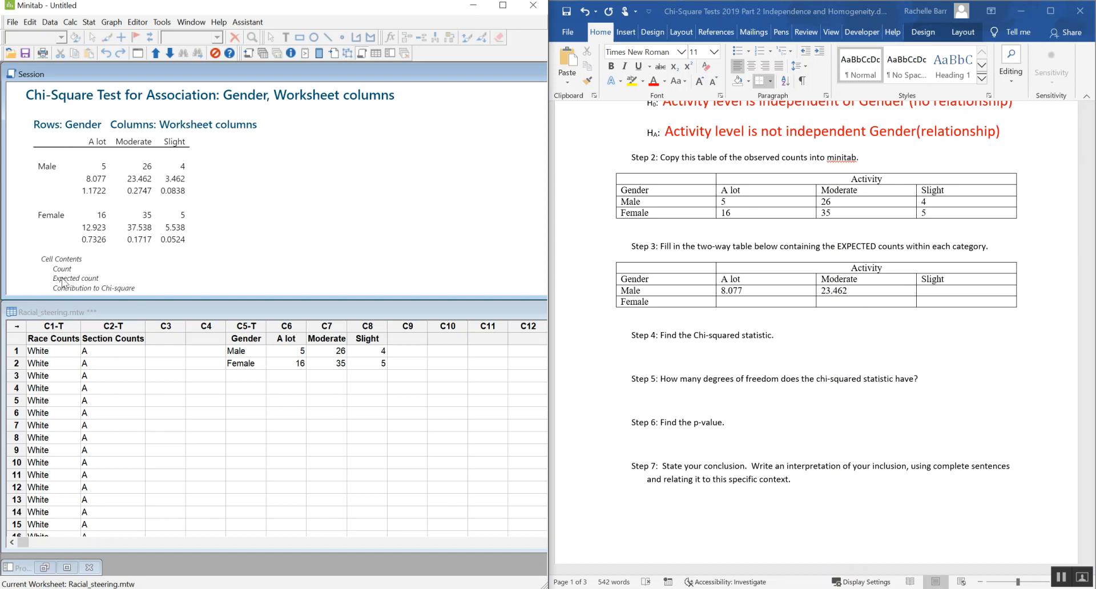
left_click(943, 290)
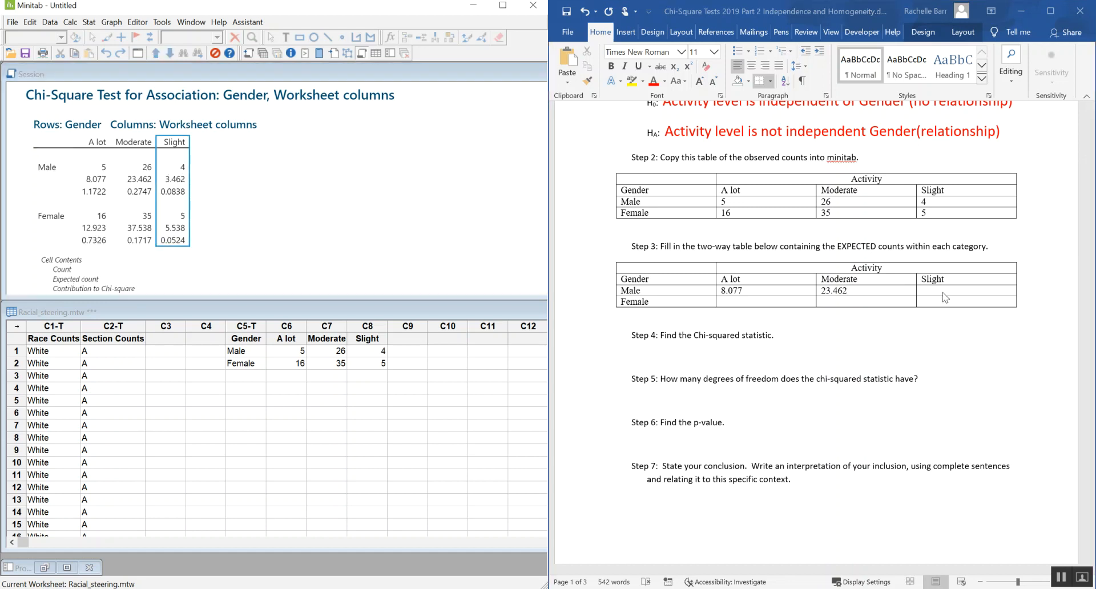
type("3.462")
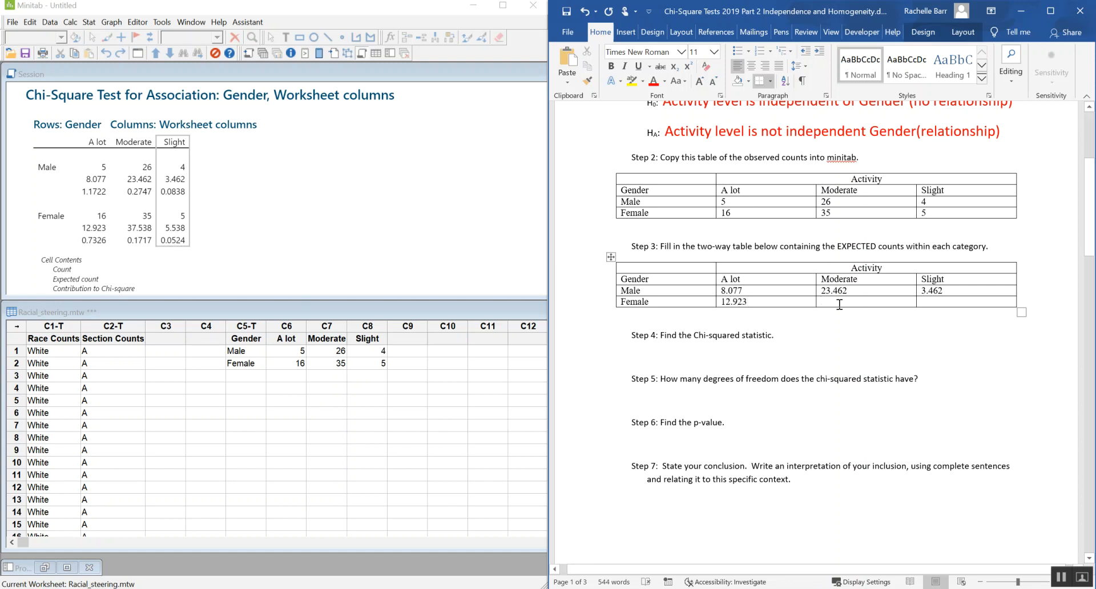
Step: Fill the Female row of the expected counts table with 12.923, 37.538 and 5.53
type("0")
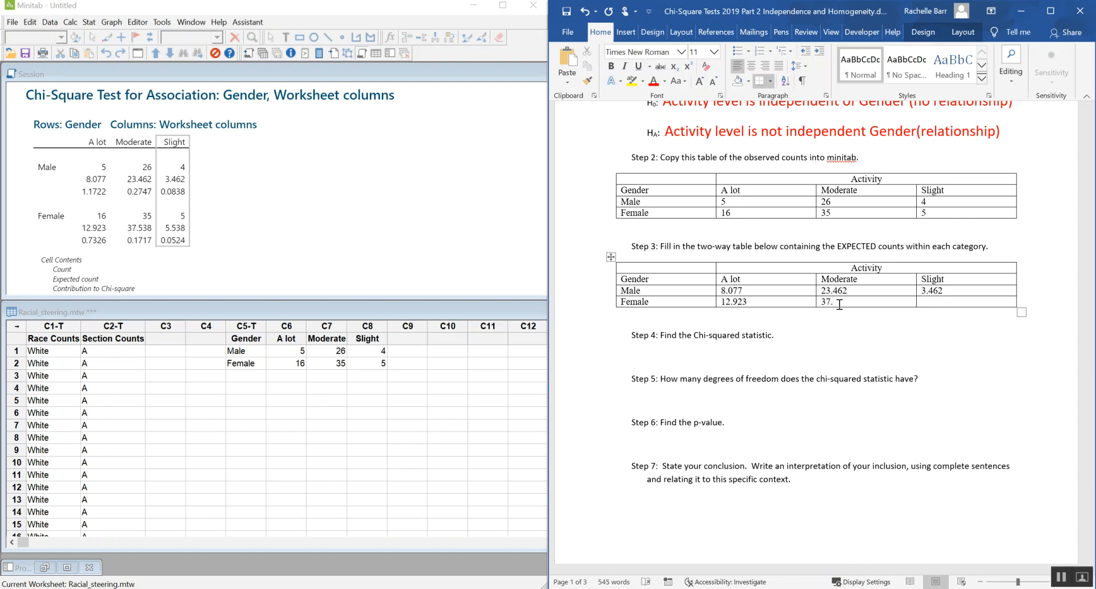
left_click(944, 304)
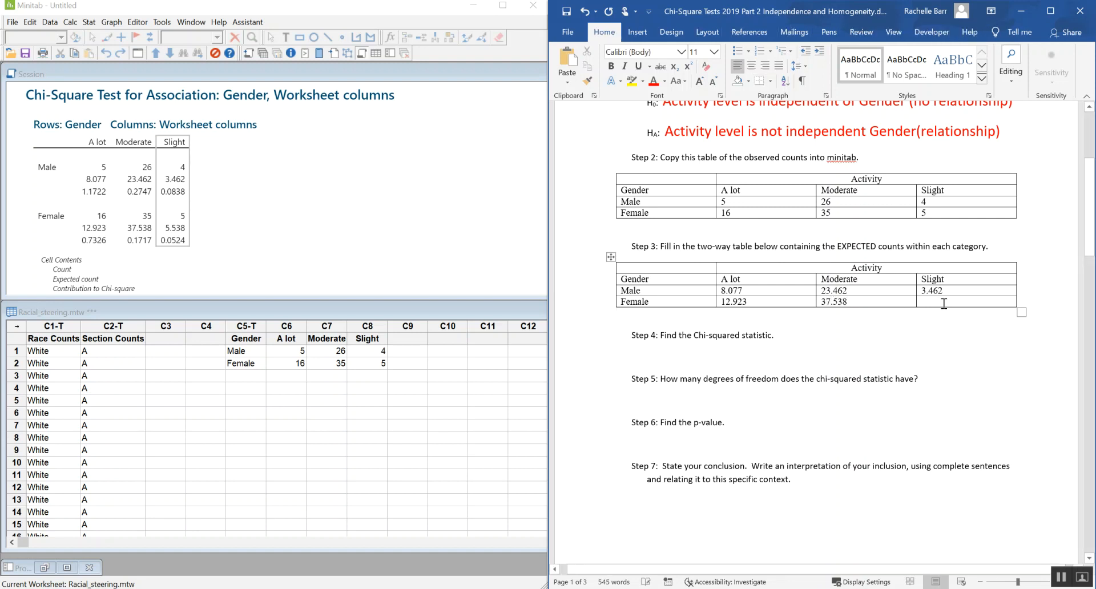
left_click(943, 304)
type("5.53")
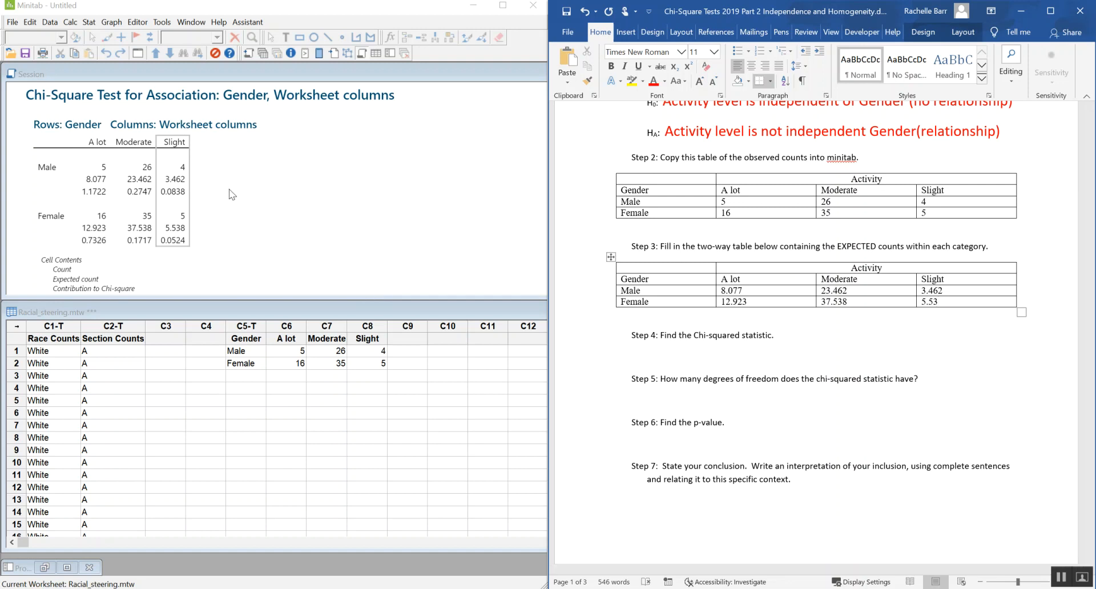
Step: Enlarge Minitab's Session window to show the full chi-square output, and highlight the Male/Slight expected count in yellow in the Word table
left_click_drag(309, 299, 311, 424)
left_click(279, 267)
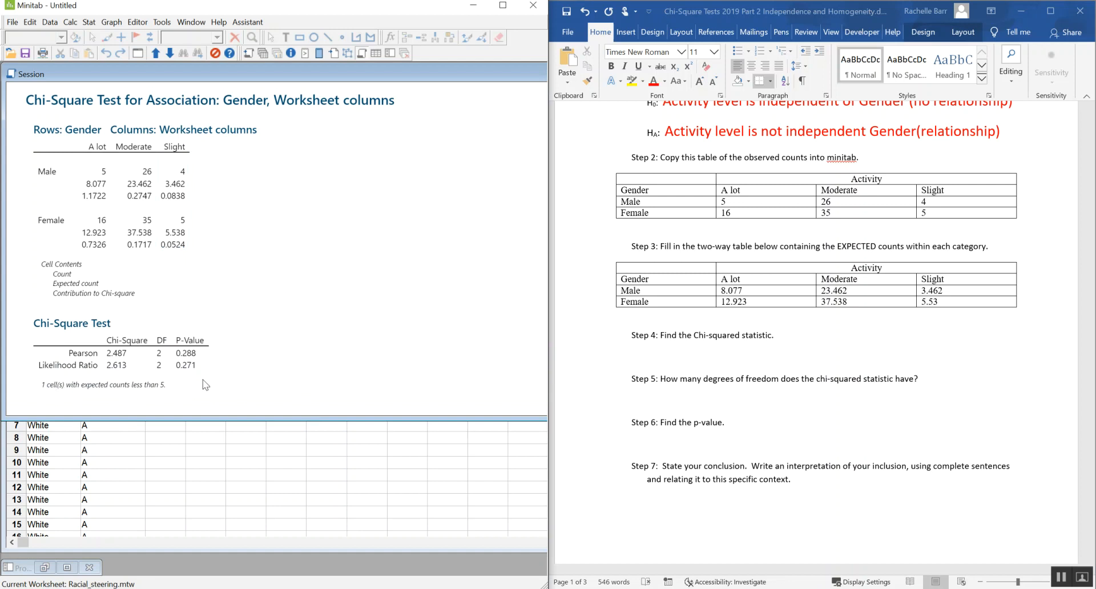
left_click(959, 290)
left_click_drag(951, 288, 920, 290)
left_click(633, 81)
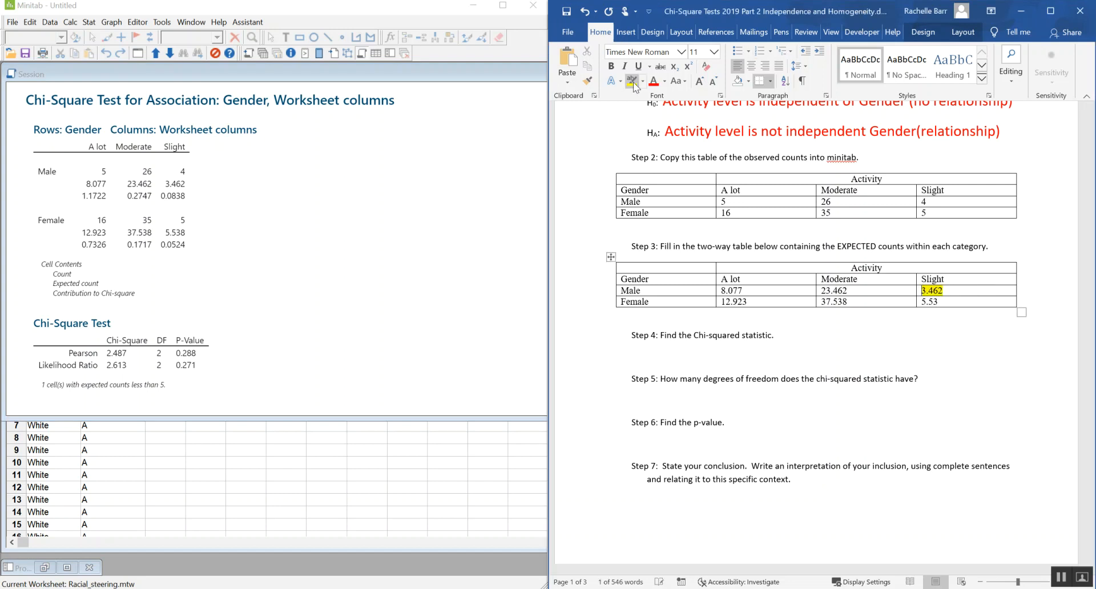
Step: Below the expected counts table, write "There is one cell with a to small expected count to use the chi-square test on this data." in red 18-point text
left_click(668, 314)
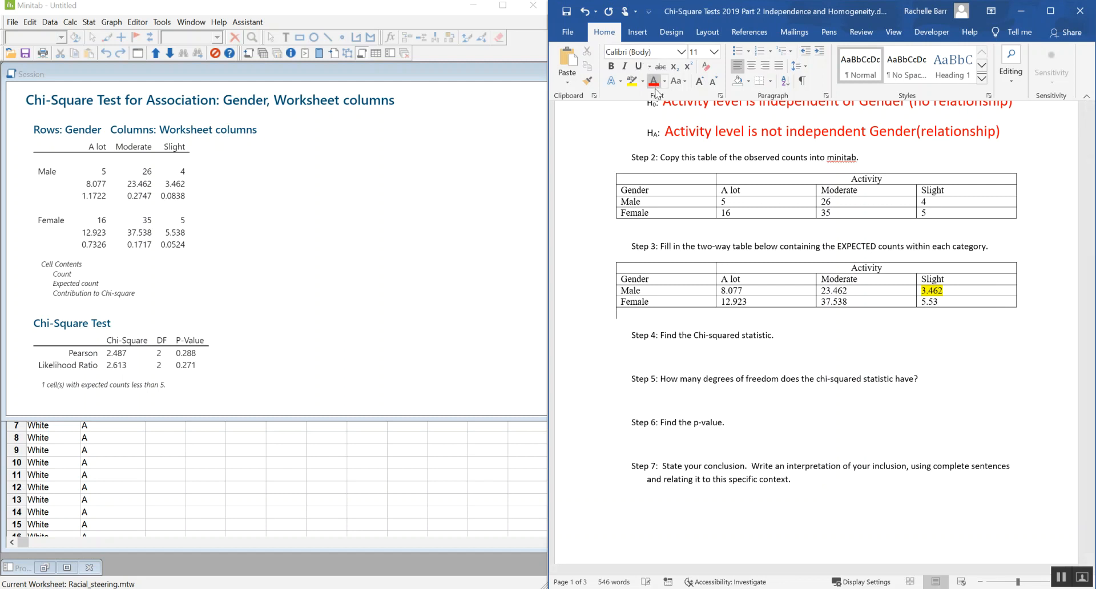
left_click(699, 81)
left_click(700, 82)
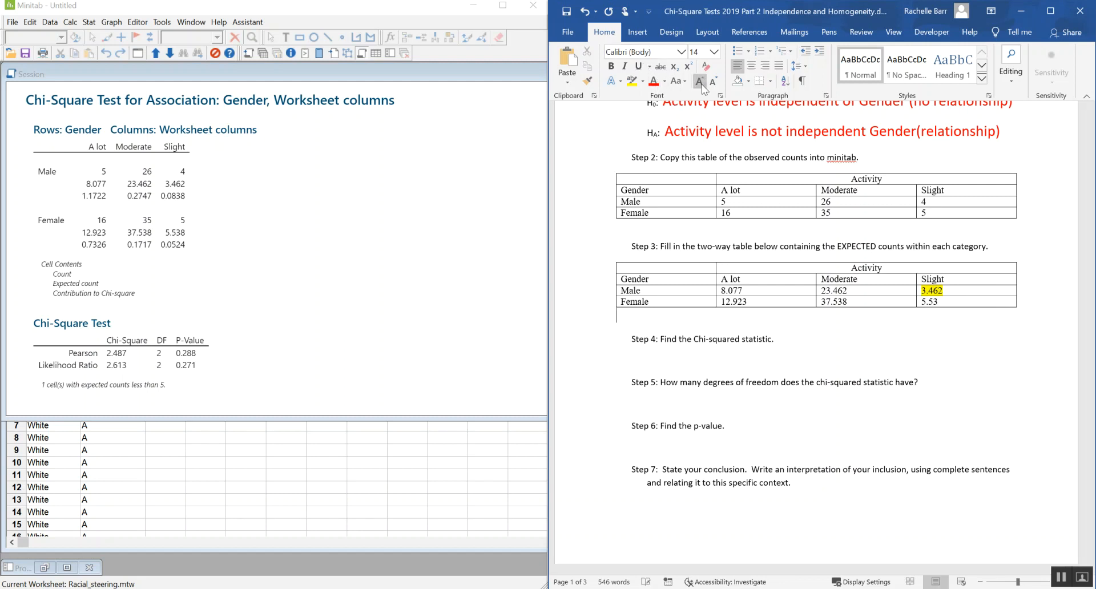
left_click(700, 82)
left_click(700, 81)
key("Return")
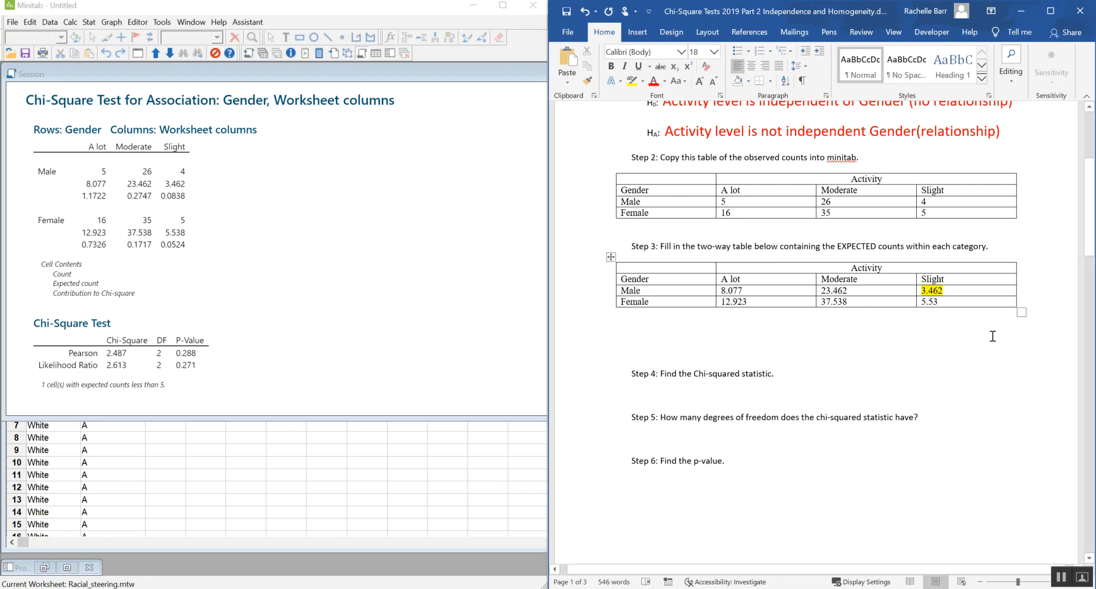
type("There is")
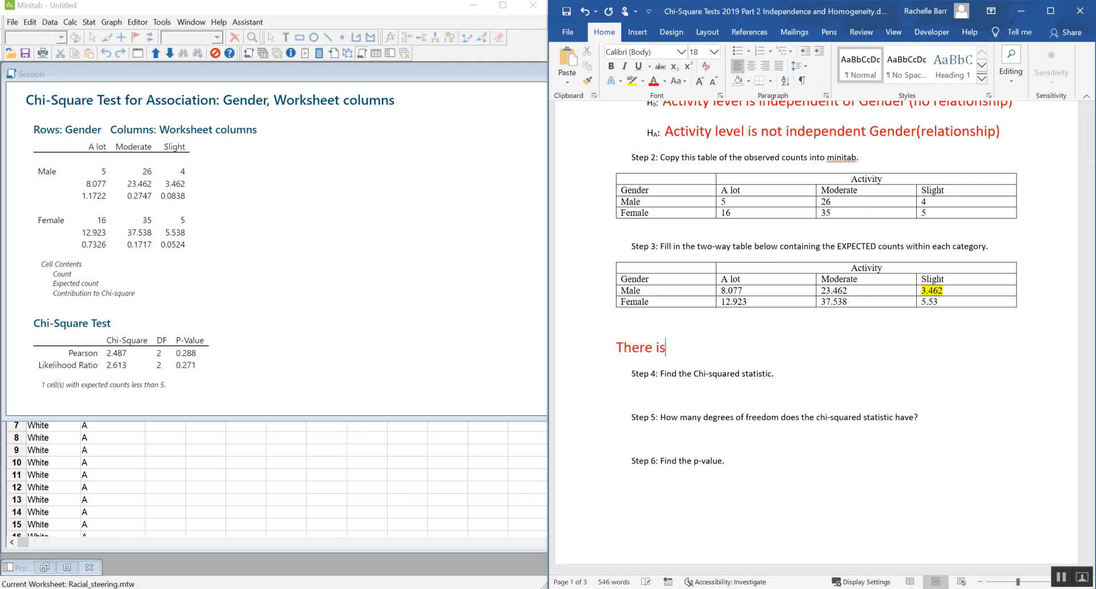
type(" one cell with a to s")
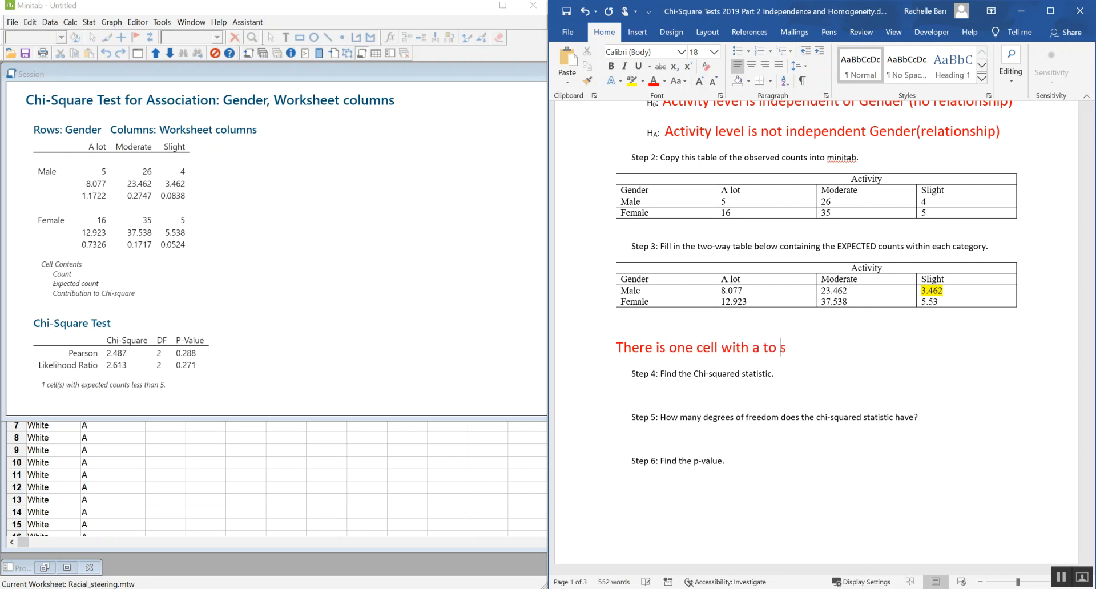
type("mall expected count ")
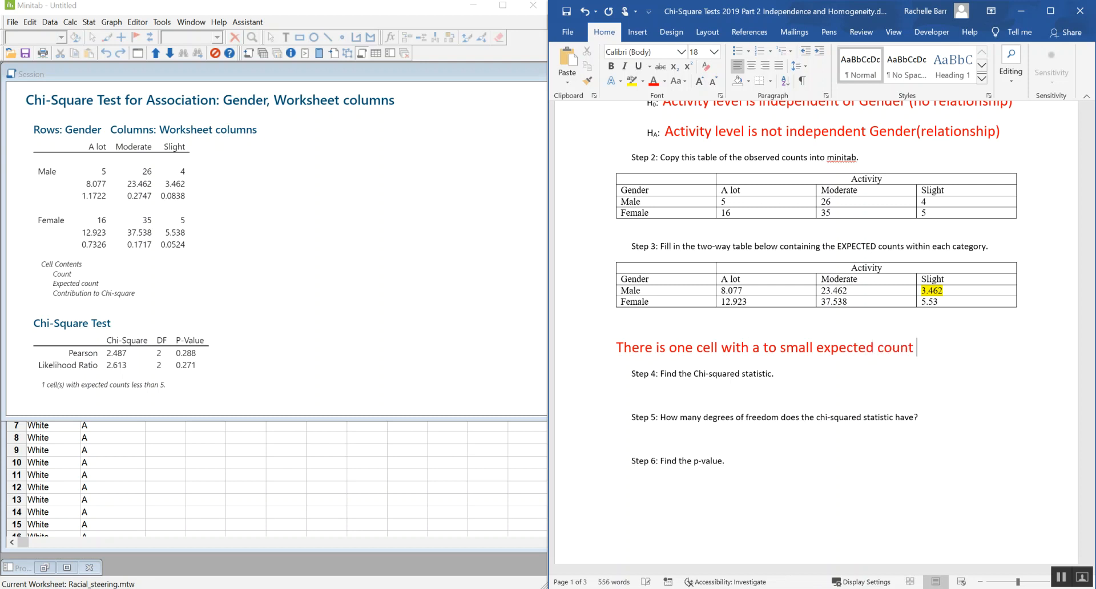
type("to use the chis-square test on th")
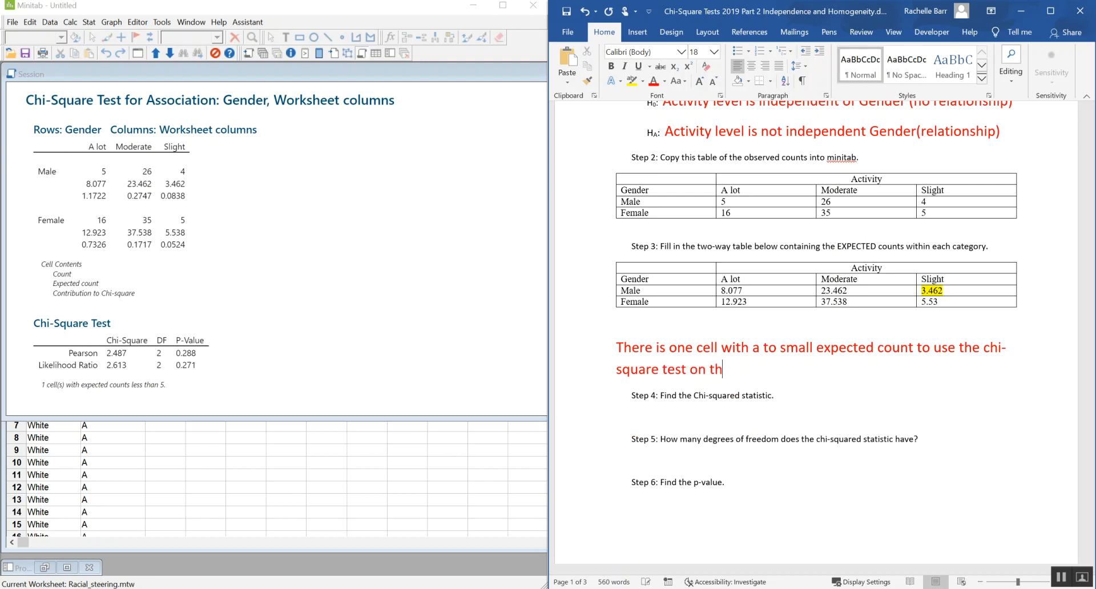
type("is data.")
key("BackSpace")
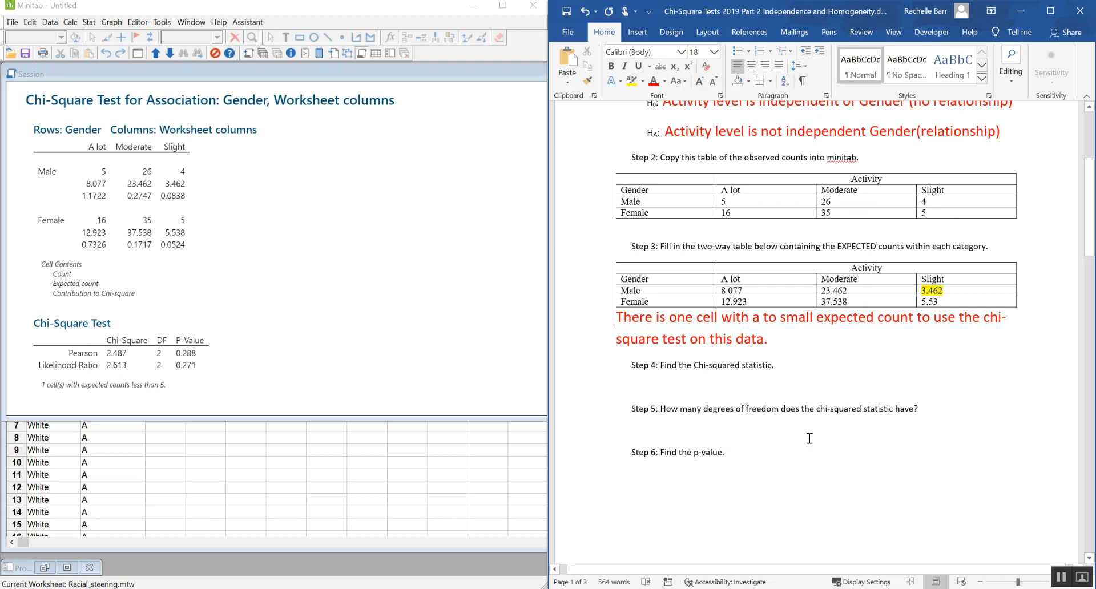
scroll(809, 438, "down", 1)
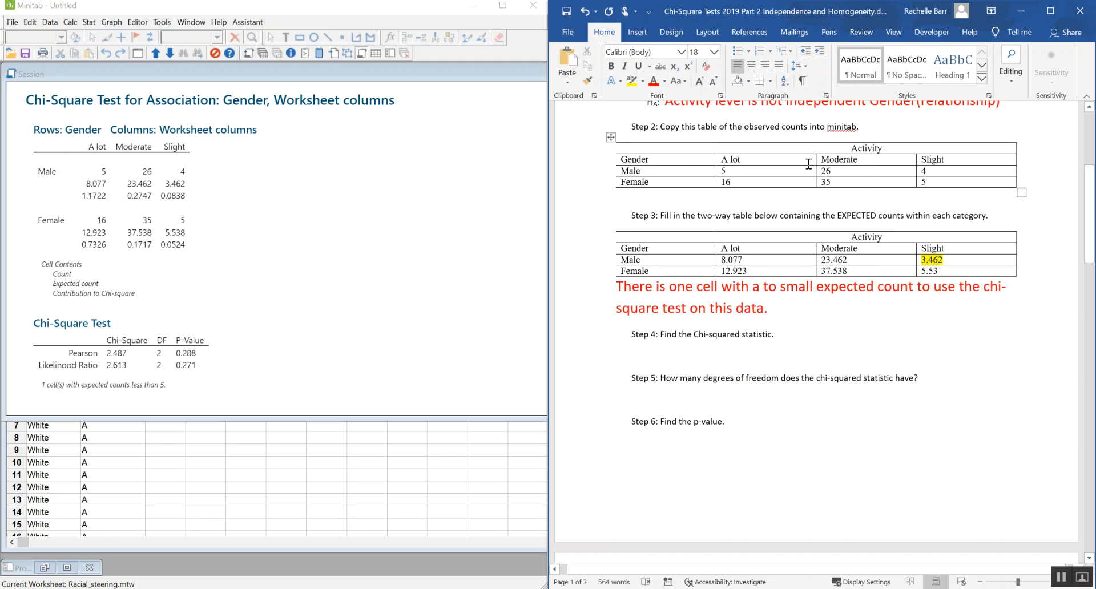
left_click_drag(645, 236, 929, 288)
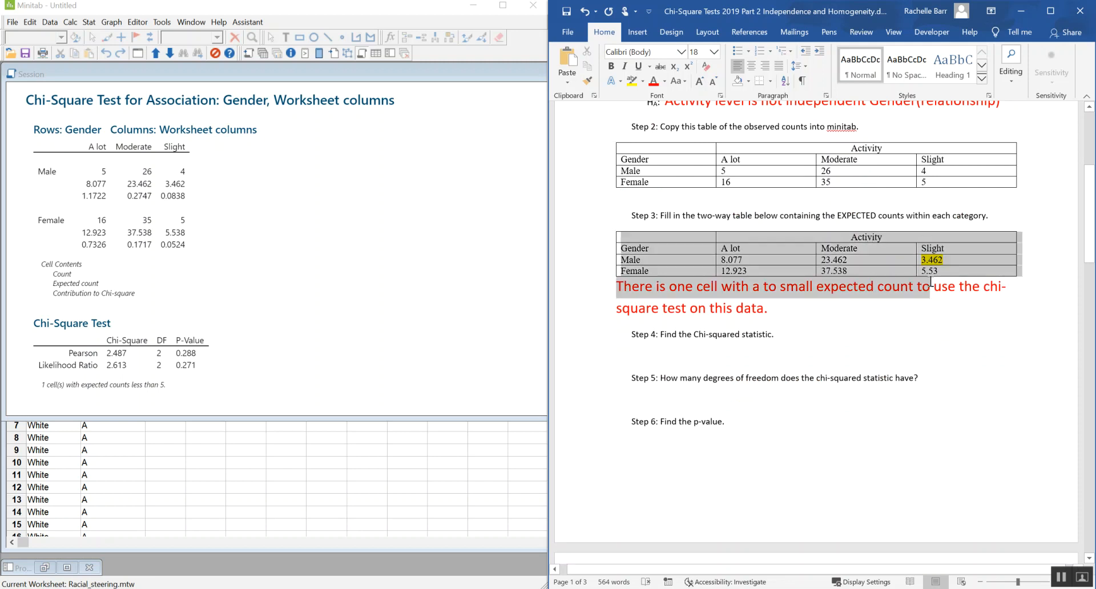
left_click(836, 184)
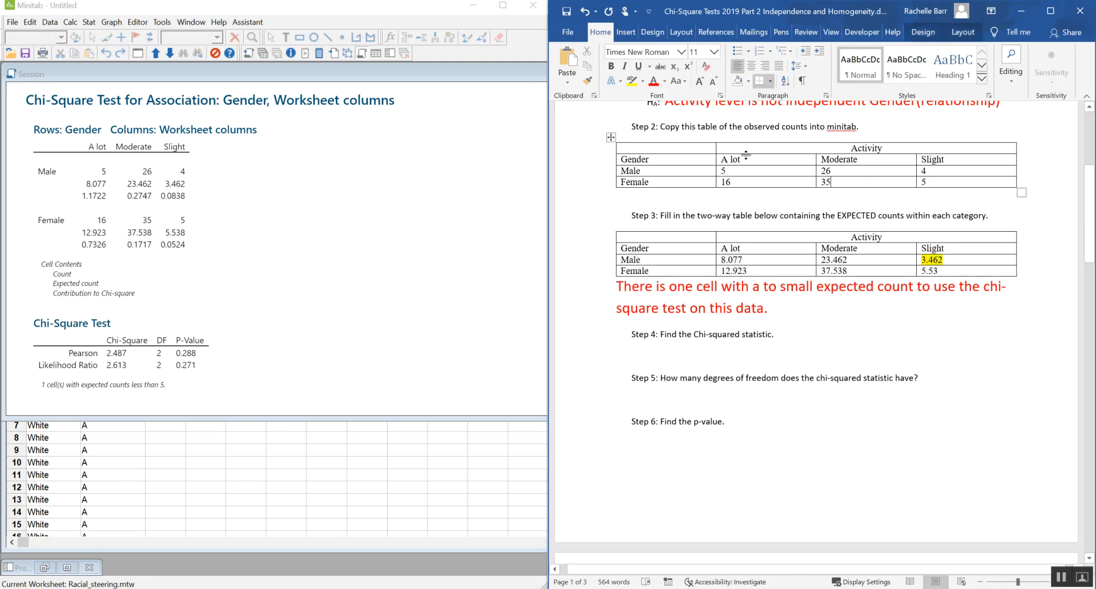
Step: Answer Step 4 with the Pearson chi-square statistic 2.487 in red 18-point text
left_click(676, 350)
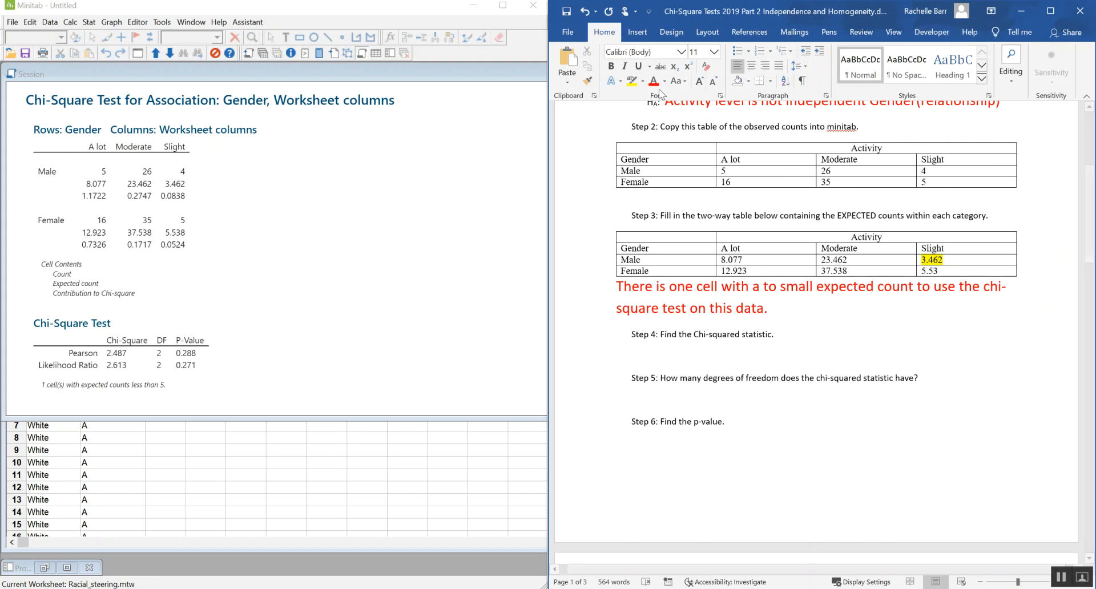
left_click(703, 87)
left_click(704, 87)
left_click(704, 88)
left_click(704, 88)
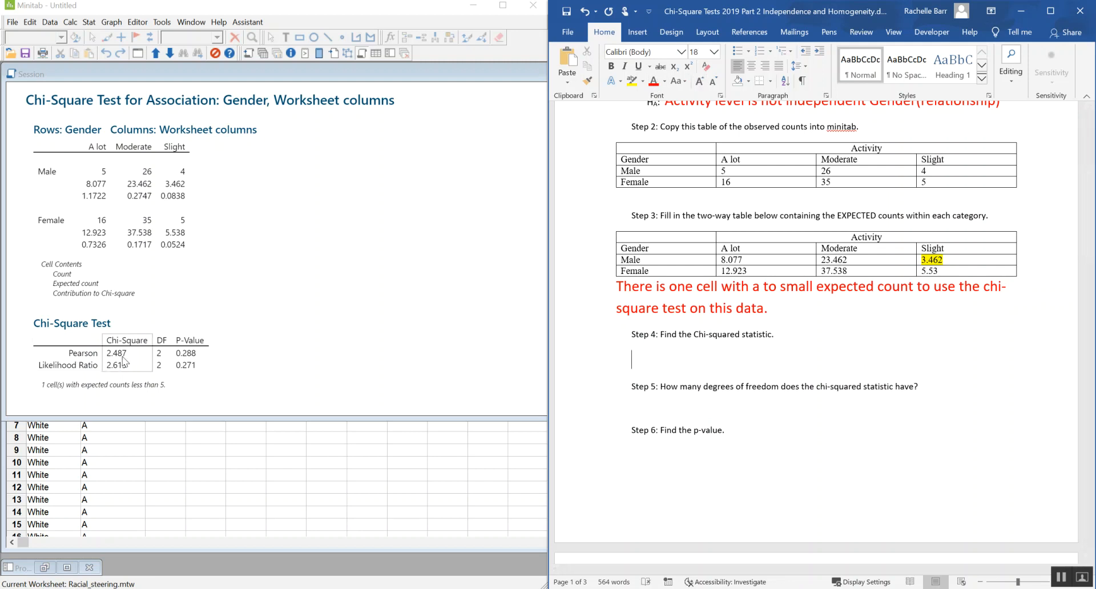
left_click(710, 349)
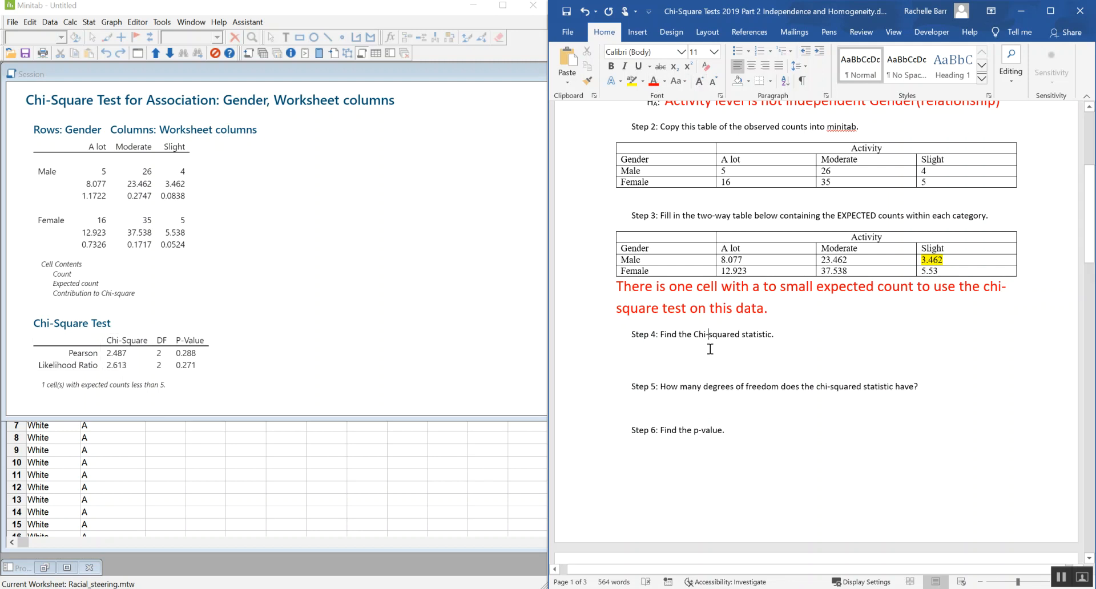
type("2.487")
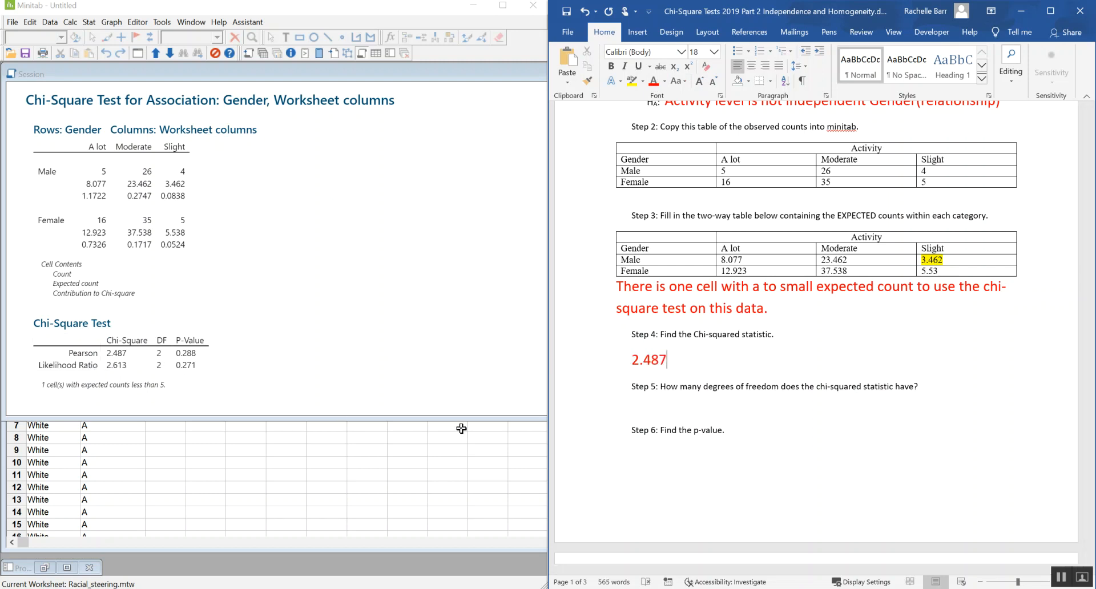
Step: Answer Step 5 with "Df=(3-1)(2-1)=2*1=2" in 18-point text and colour the line red
left_click(694, 405)
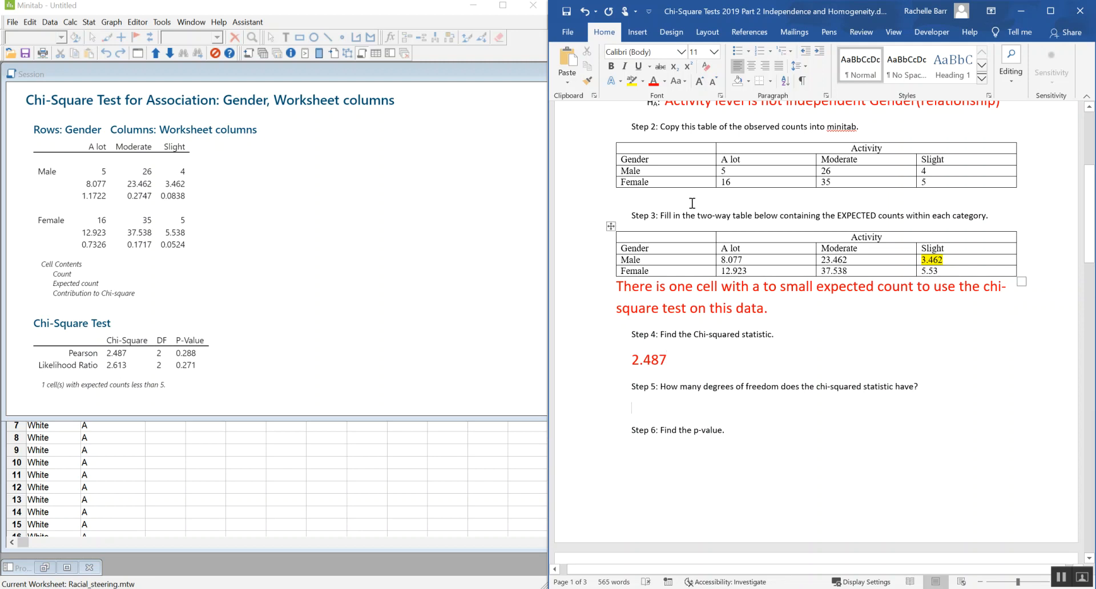
left_click(699, 83)
left_click(699, 83)
left_click(699, 82)
left_click(699, 83)
type("Df=")
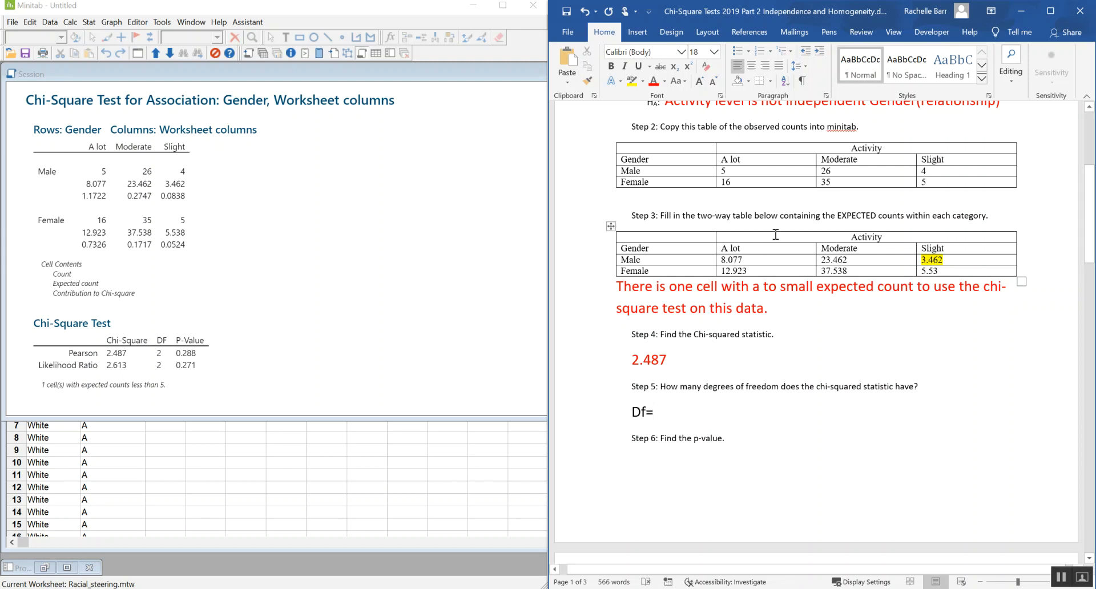
type("(3-1)(2")
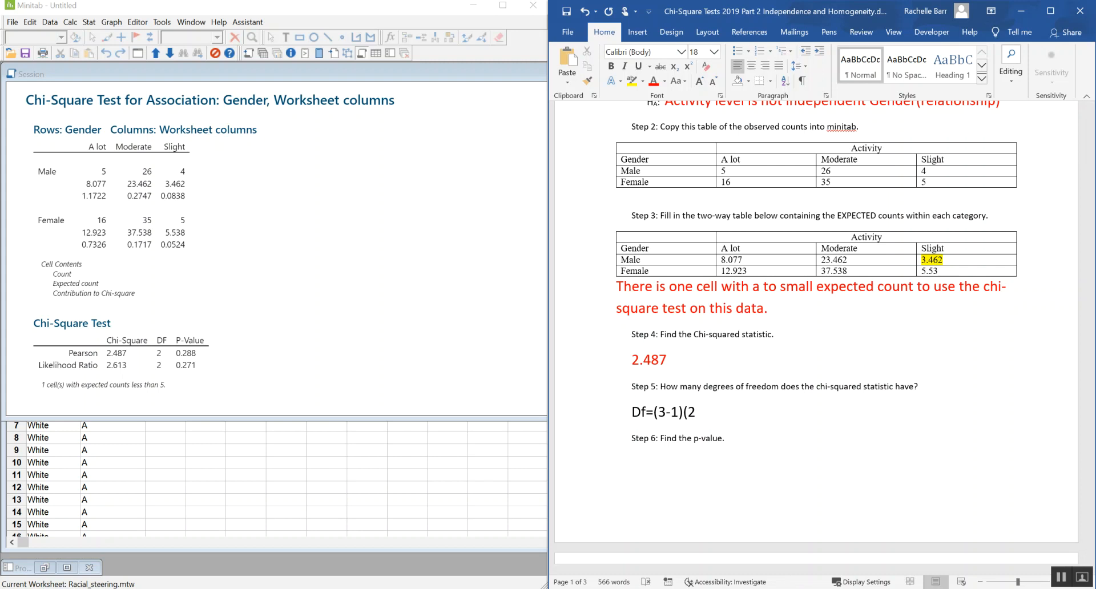
type("-1)=2*1=2")
left_click(163, 354)
left_click(780, 415)
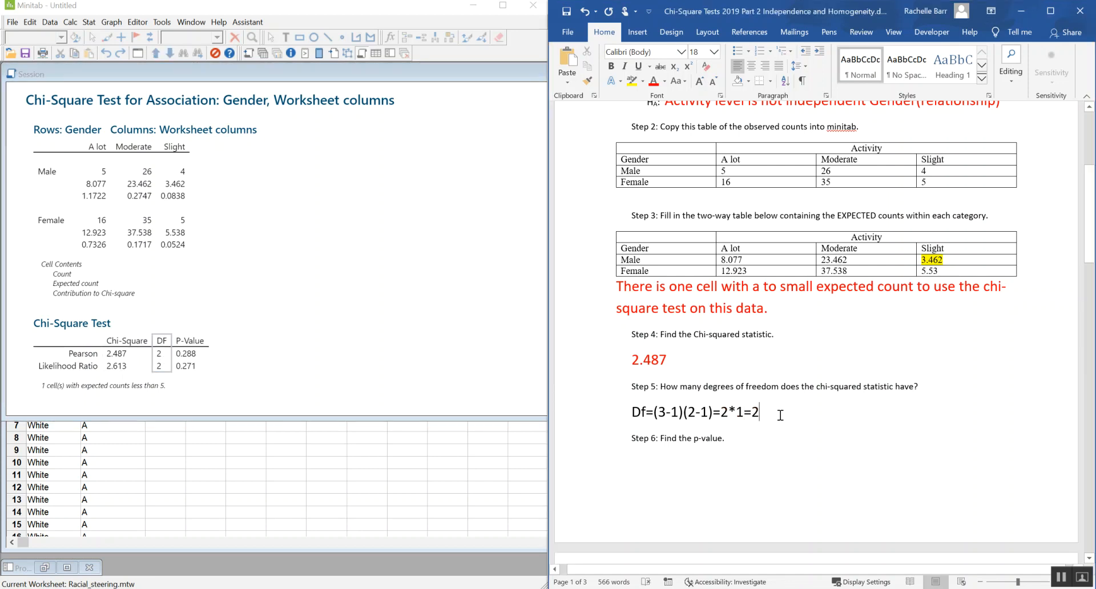
triple_click(778, 412)
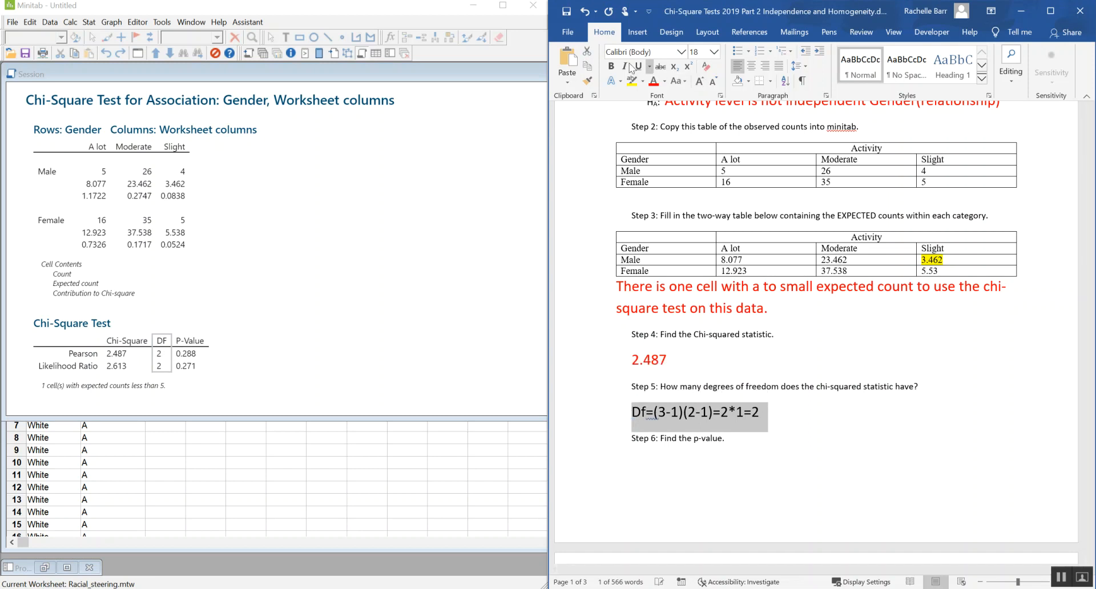
left_click(650, 83)
Step: Answer Step 6 with "0.288>0.05 fail to reject the Ho" in red 20-point text
left_click(642, 460)
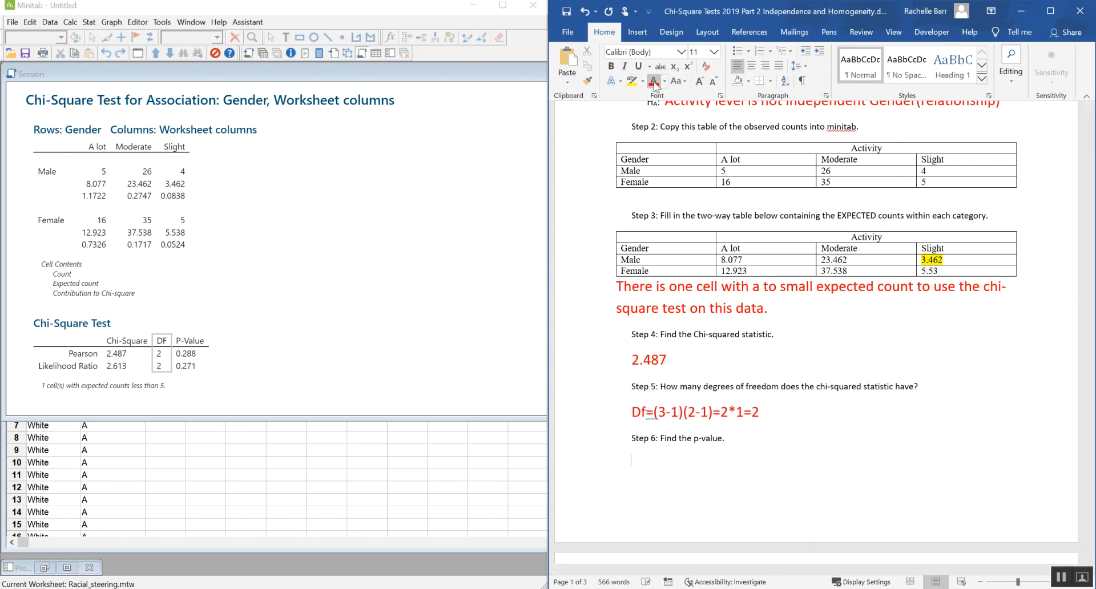
left_click(700, 82)
left_click(700, 81)
type("0.288")
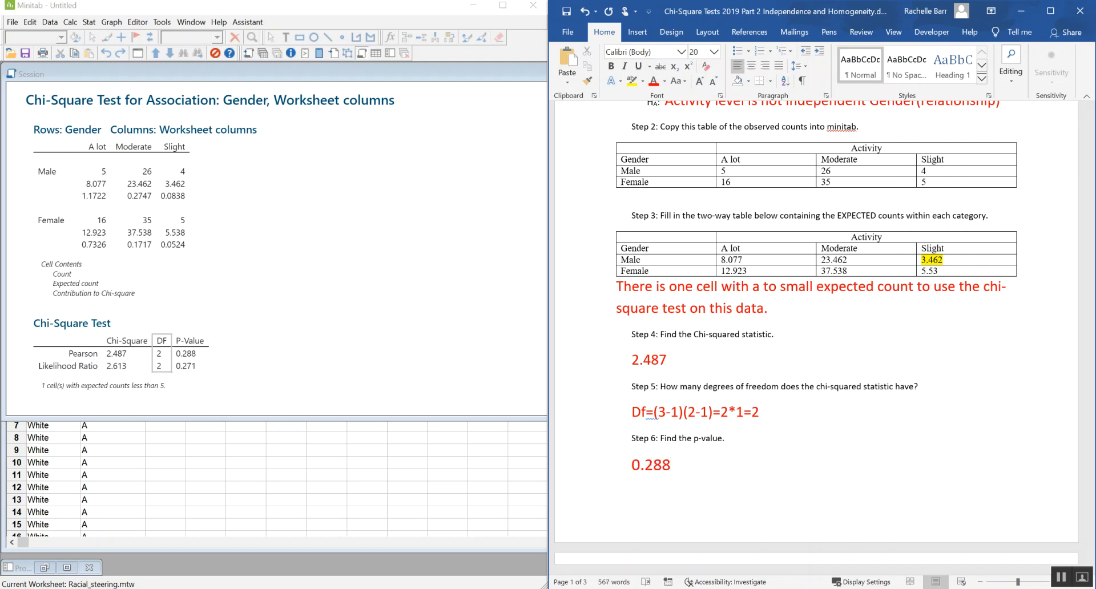
type(">0.05  fail to reject the Ho")
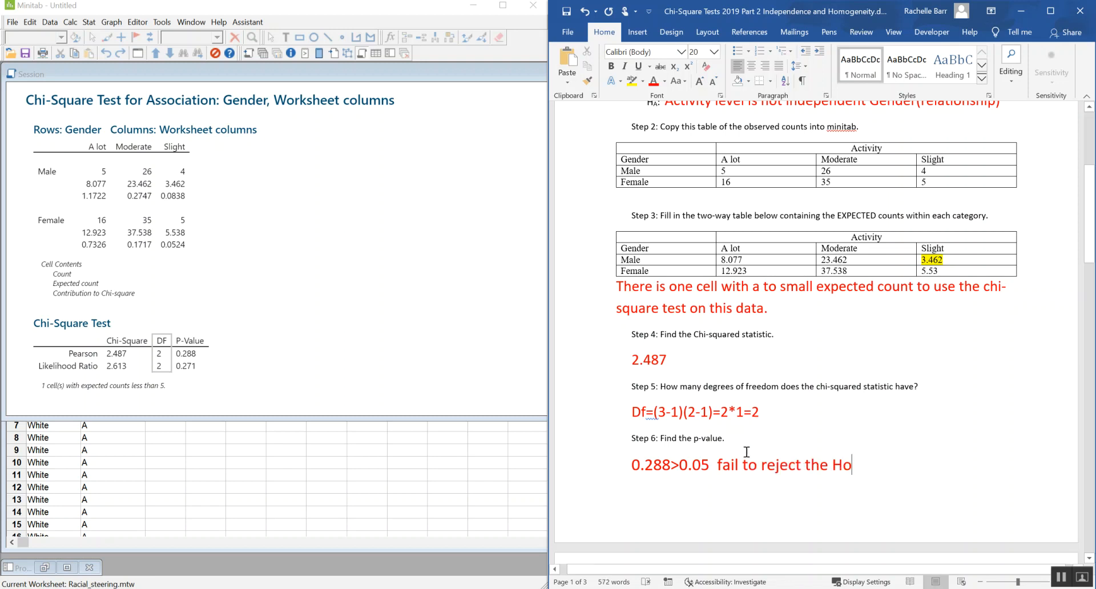
Step: Format the empty answer line under Step 7 as red 22-point text
scroll(765, 443, "down", 4)
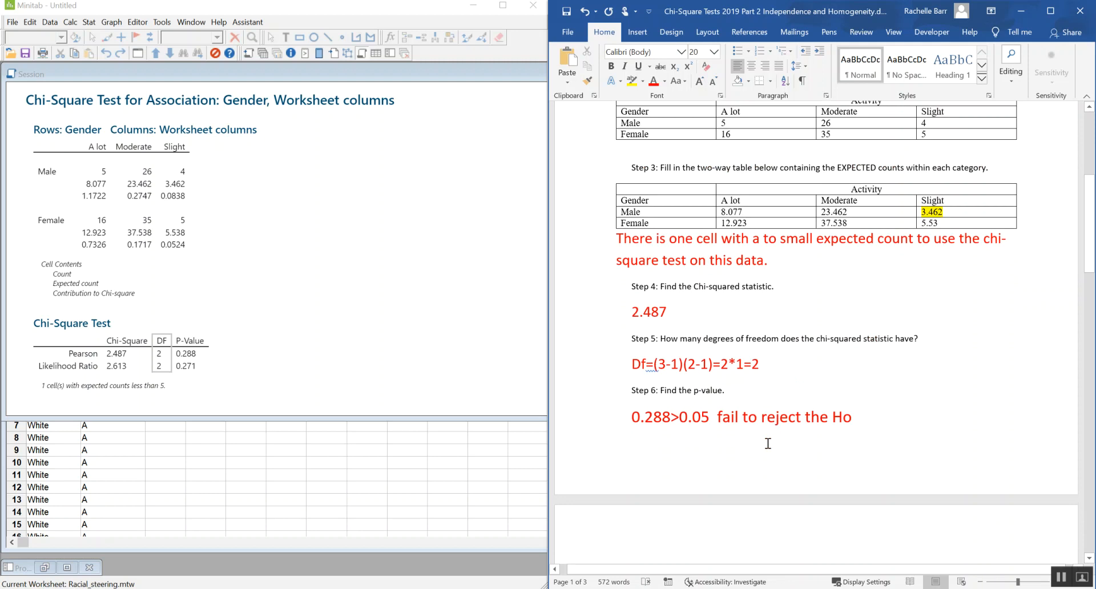
scroll(774, 420, "down", 1)
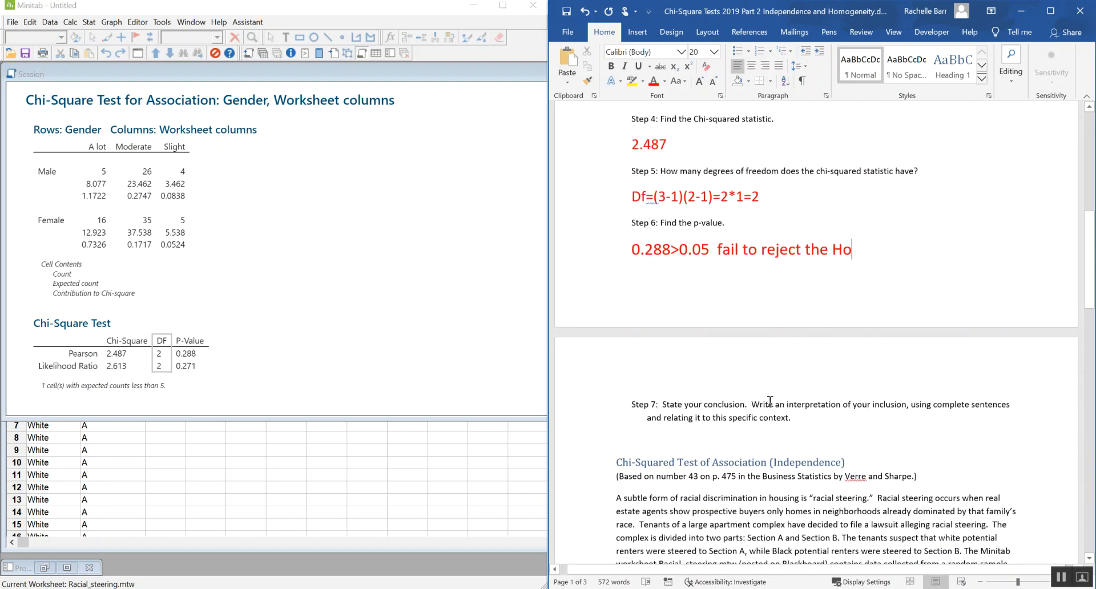
scroll(788, 401, "down", 2)
left_click(697, 378)
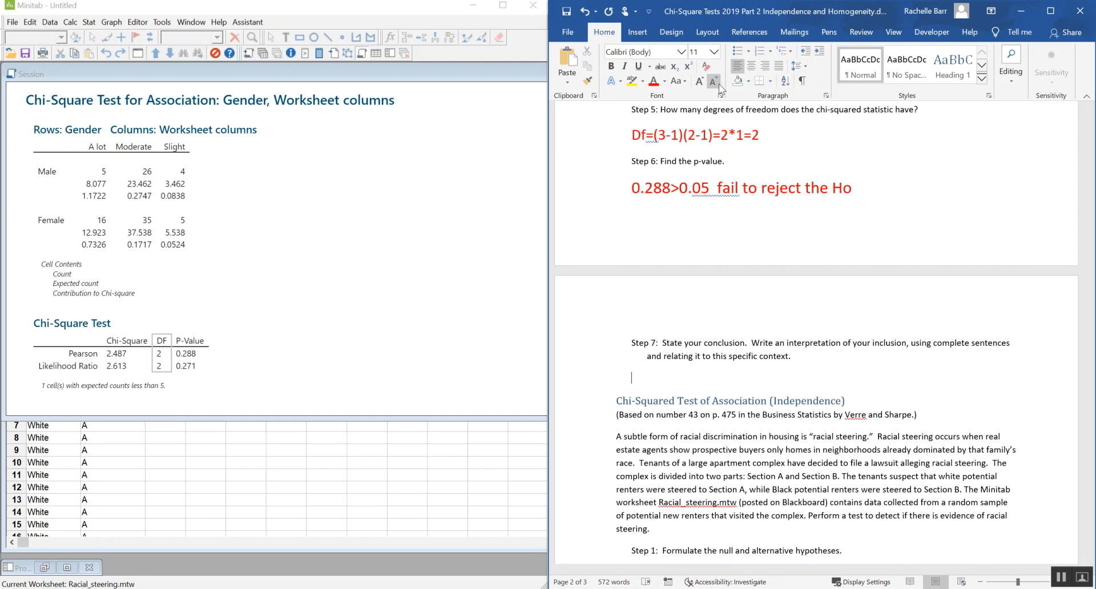
left_click(699, 81)
left_click(699, 81)
left_click(699, 81)
left_click(699, 81)
left_click(699, 81)
left_click(699, 81)
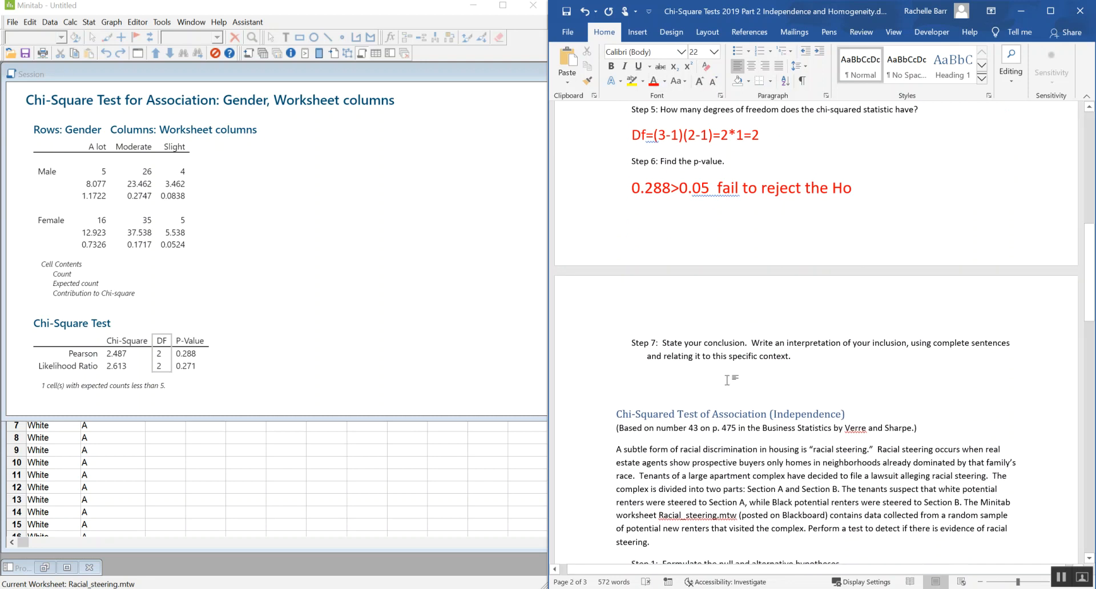
Step: Write the Step 7 conclusion "The evidence suggest that gender has no impact on someones activity level"
scroll(870, 406, "down", 1)
scroll(870, 406, "down", 4)
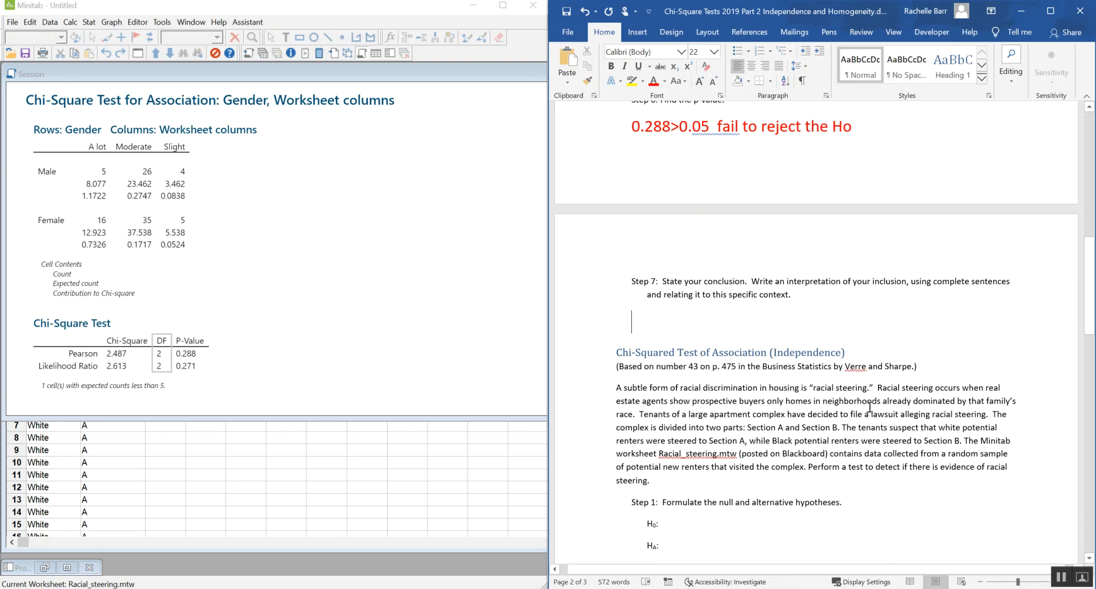
scroll(870, 406, "down", 3)
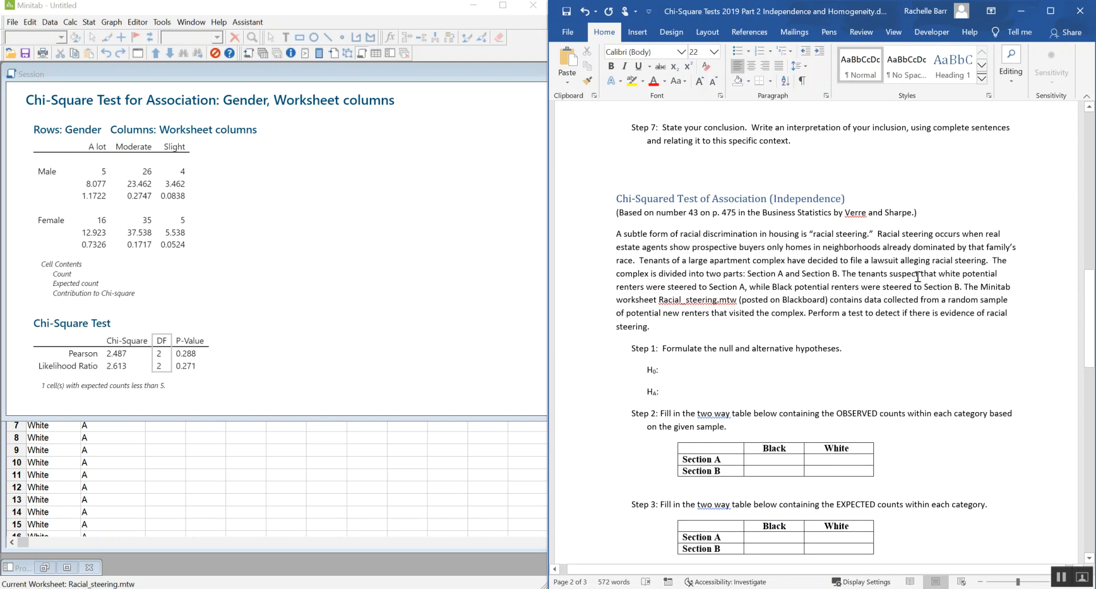
type("The ev")
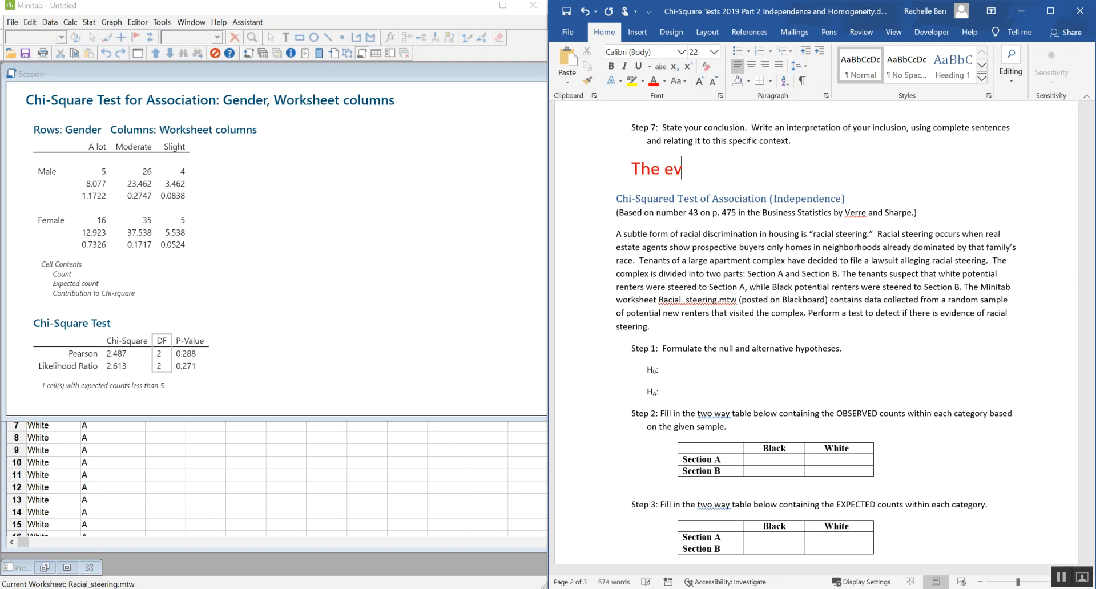
type("idences ug")
key("BackSpace")
key("BackSpace")
key("BackSpace")
key("BackSpace")
type("sugg")
key("BackSpace")
type("gest")
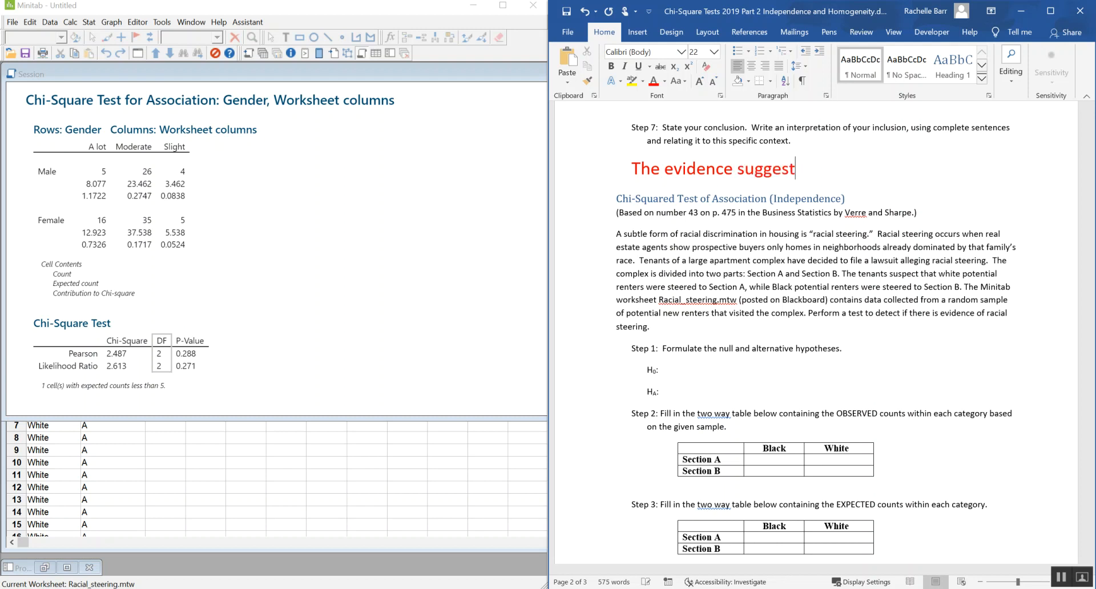
type(" that gender has no impact on")
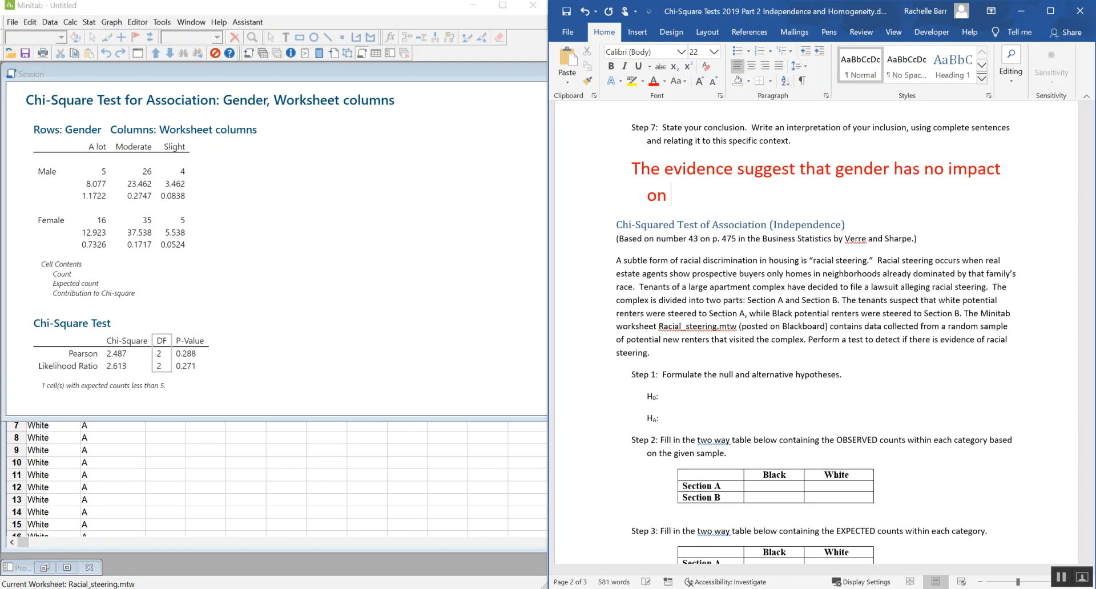
type(" someone")
type("s activi")
type("ty lee")
type("vele")
key("BackSpace")
key("BackSpace")
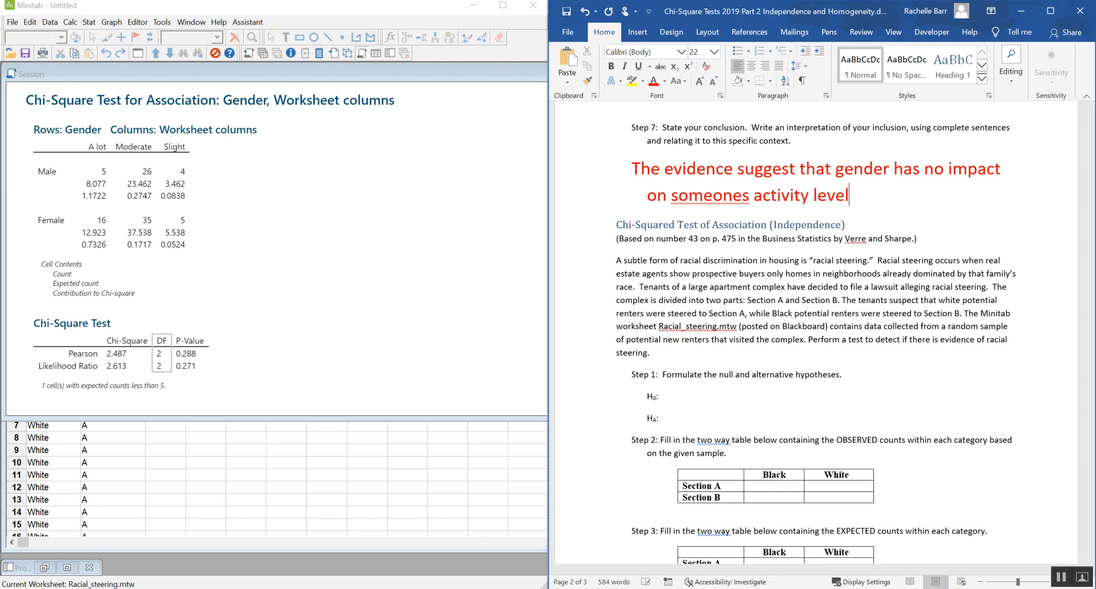
Step: Replace the misspelled "someones" in the Step 7 conclusion with "someone" and end the sentence with a period
right_click(716, 200)
left_click(708, 231)
left_click(713, 195)
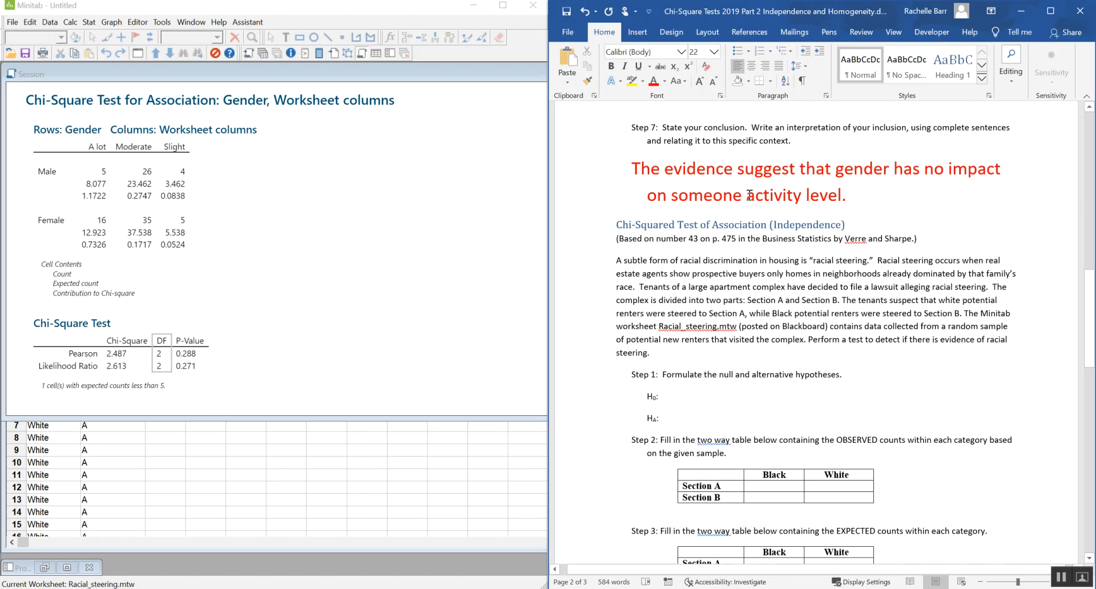
left_click_drag(742, 197, 699, 204)
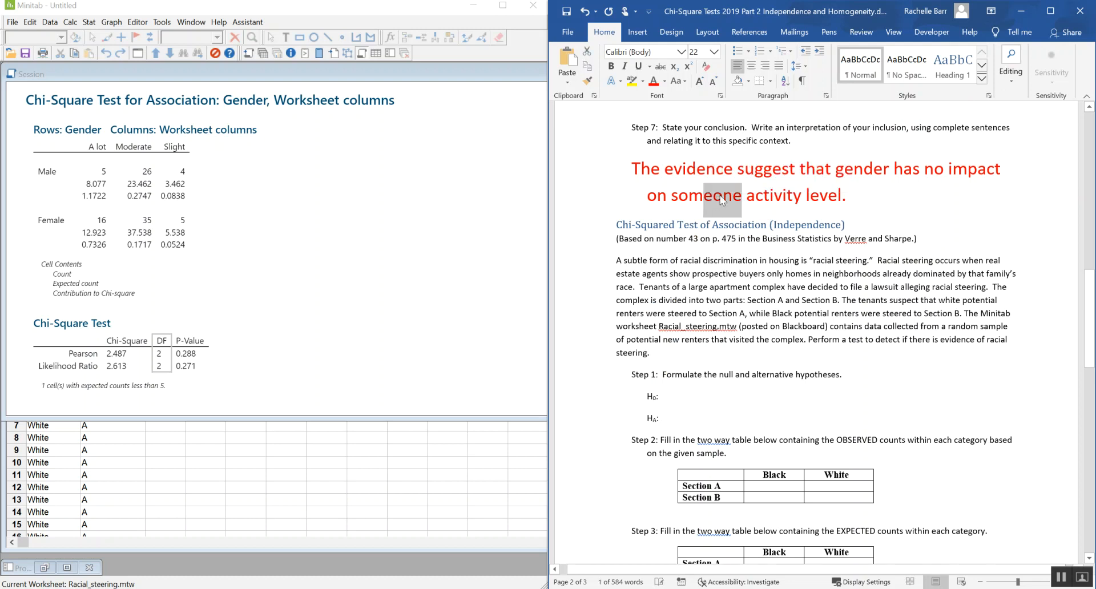
Step: Change "someone" to "some ones" in the Step 7 conclusion about gender and activity level
left_click(723, 198)
left_click(747, 195)
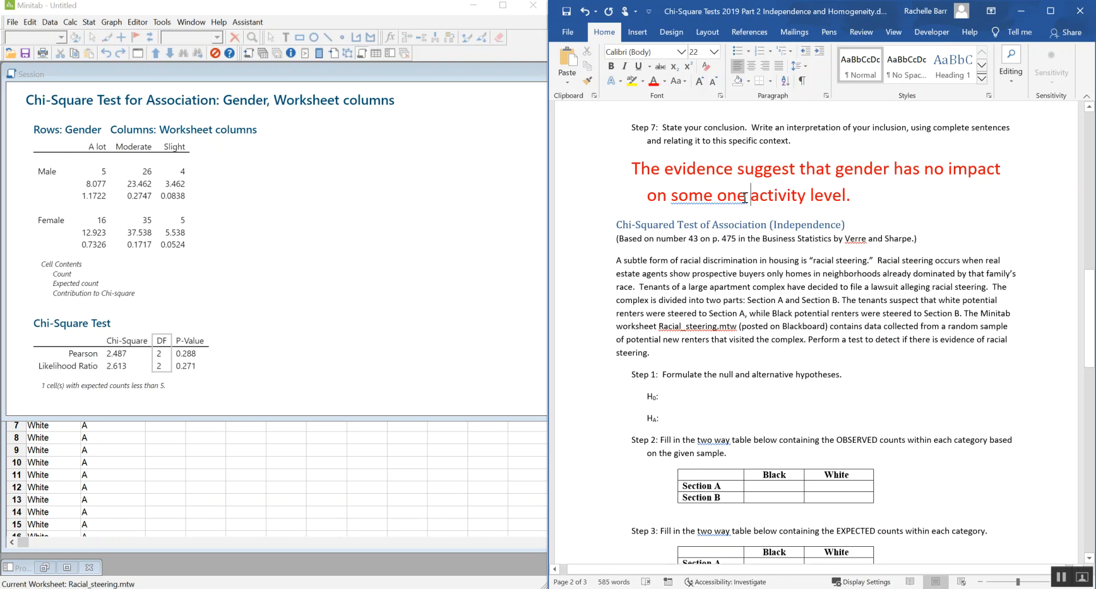
type("s")
left_click(861, 200)
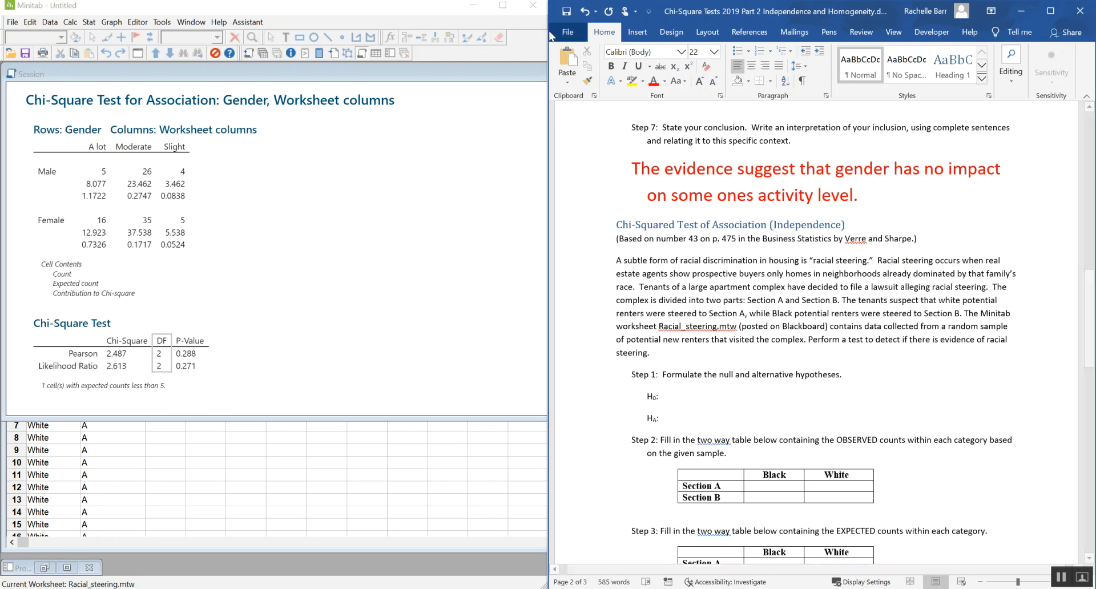
left_click(568, 20)
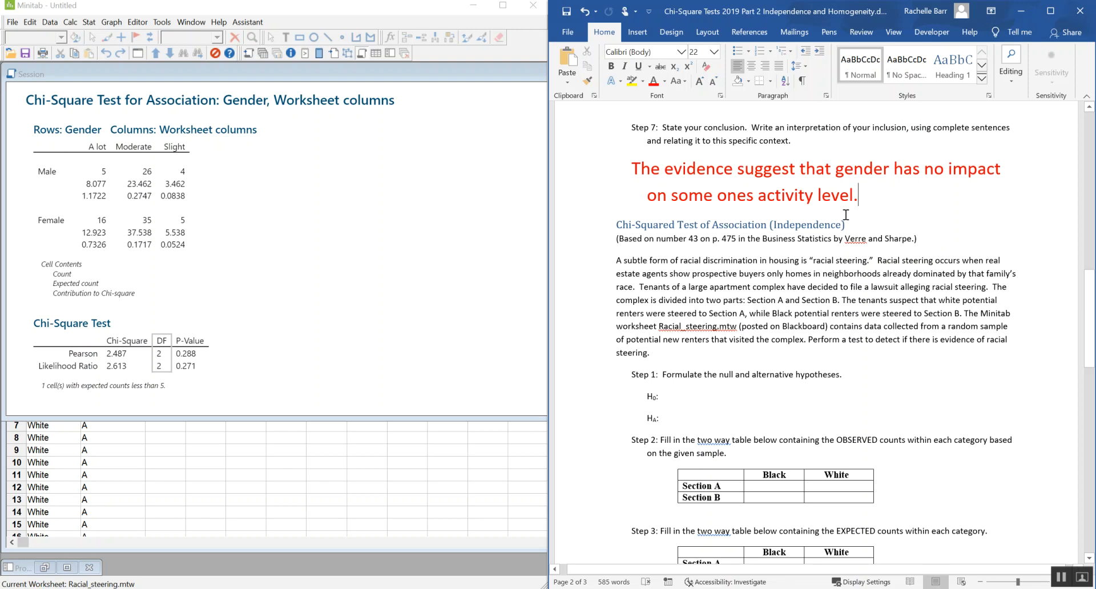
Step: Enlarge the Racial_steering.mtw worksheet pane in Minitab, and place the cursor on the racial steering problem's H0 line in Word
left_click_drag(364, 417, 377, 298)
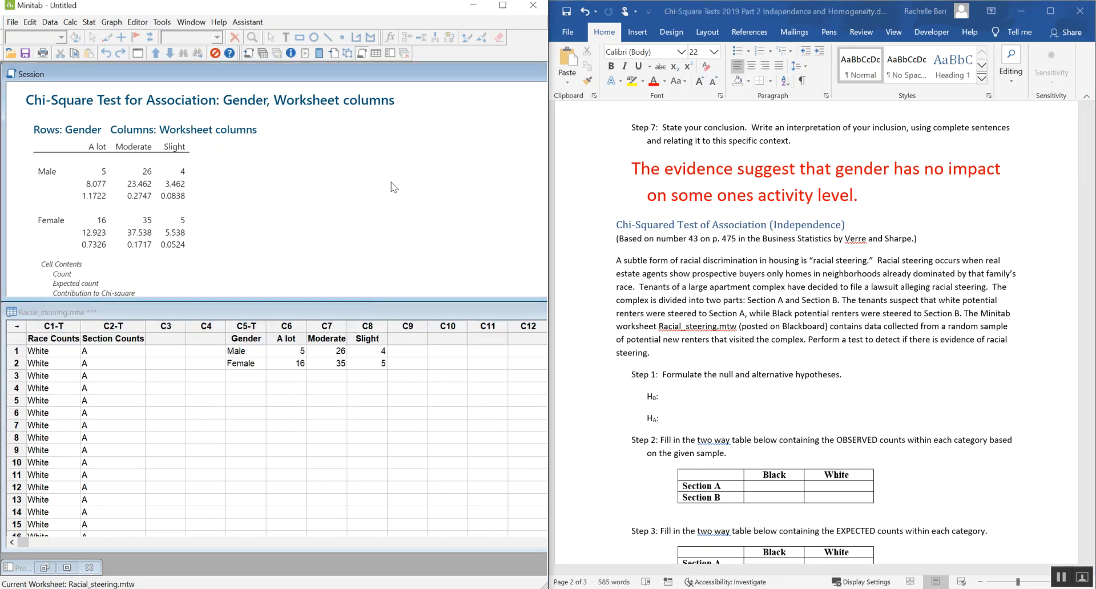
scroll(393, 188, "down", 3)
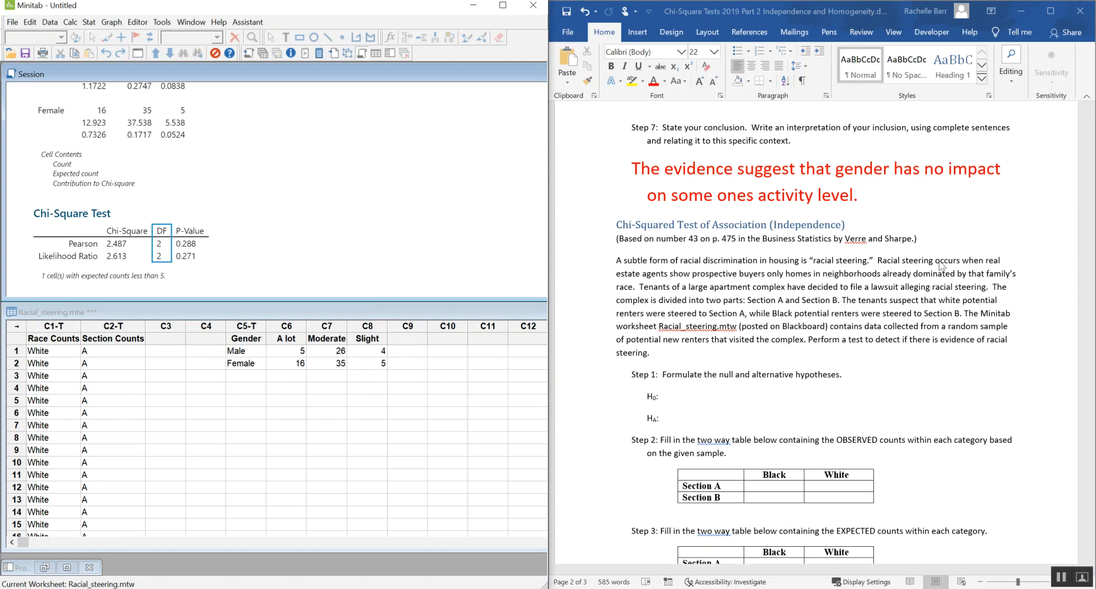
scroll(948, 273, "down", 3)
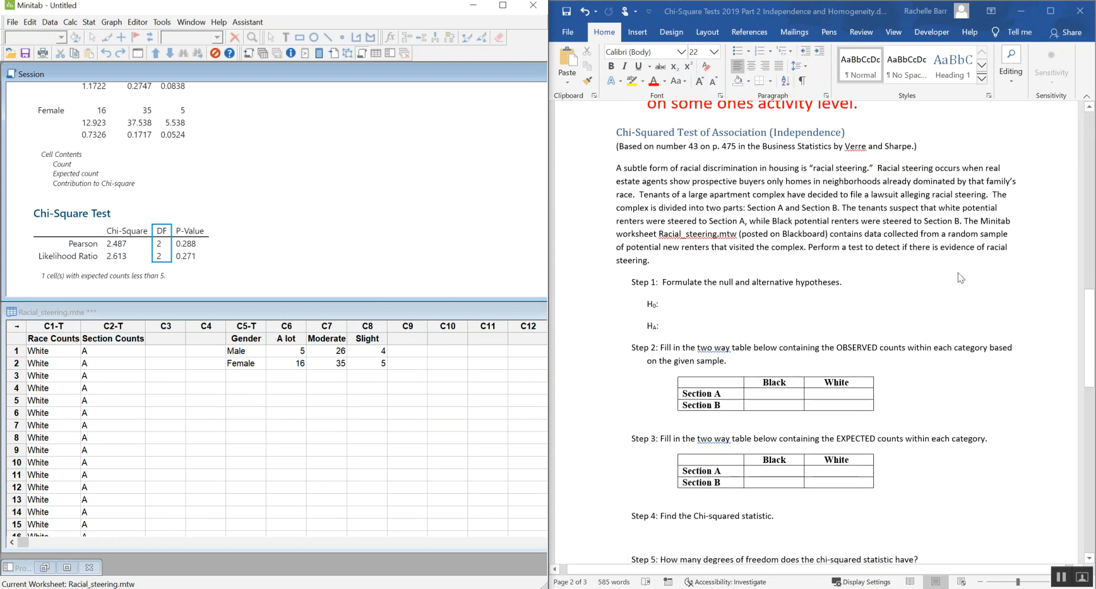
scroll(964, 281, "down", 1)
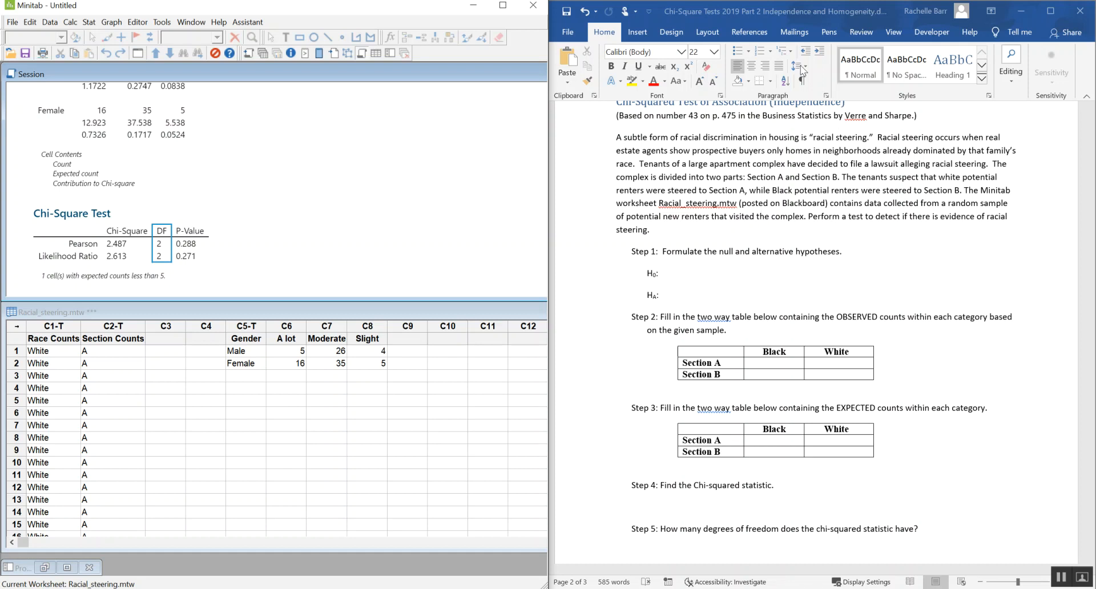
scroll(805, 215, "down", 2)
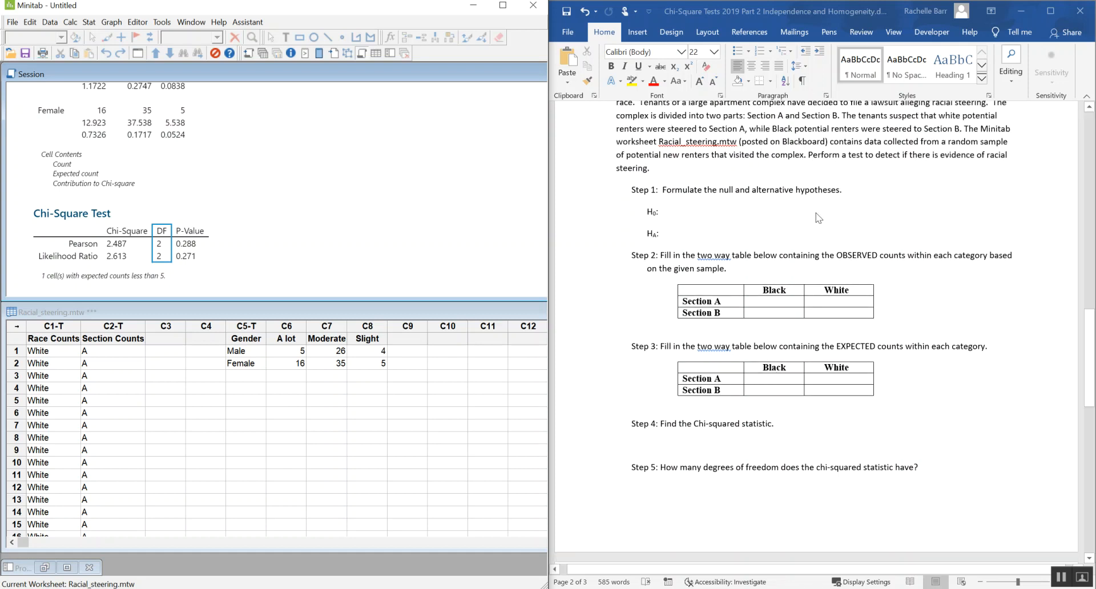
left_click(700, 219)
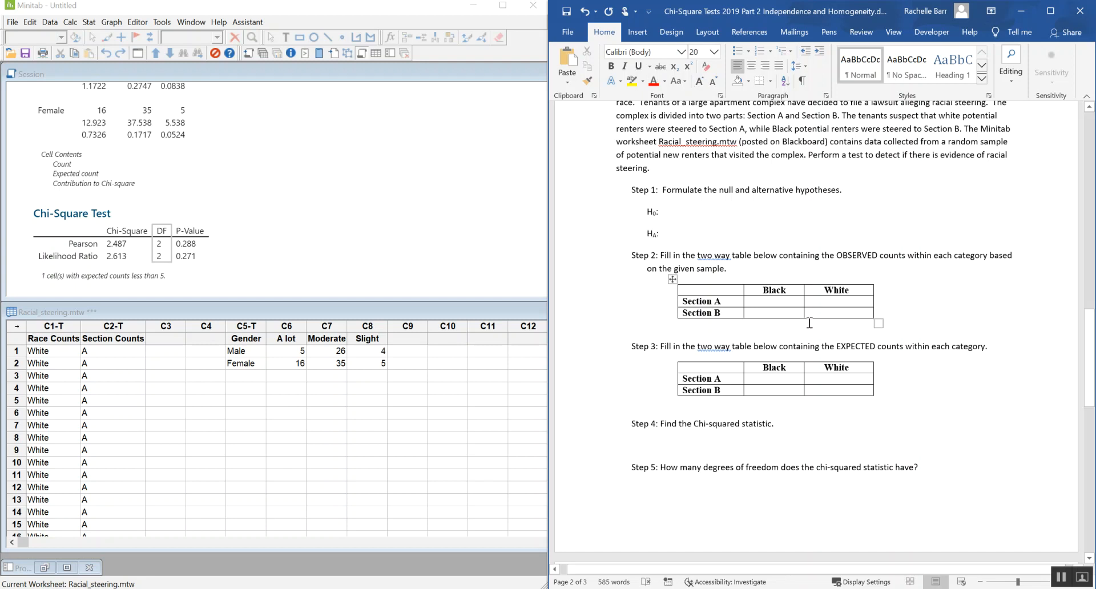
type("Race")
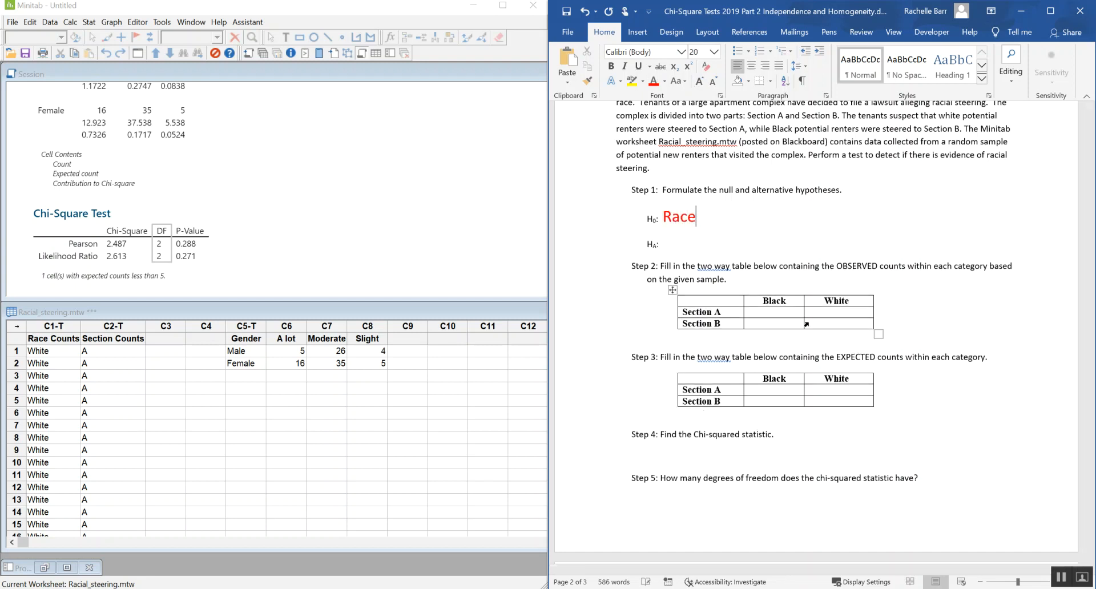
type(" ind")
key("BackSpace")
key("BackSpace")
key("BackSpace")
key("BackSpace")
key("BackSpace")
key("BackSpace")
key("BackSpace")
key("BackSpace")
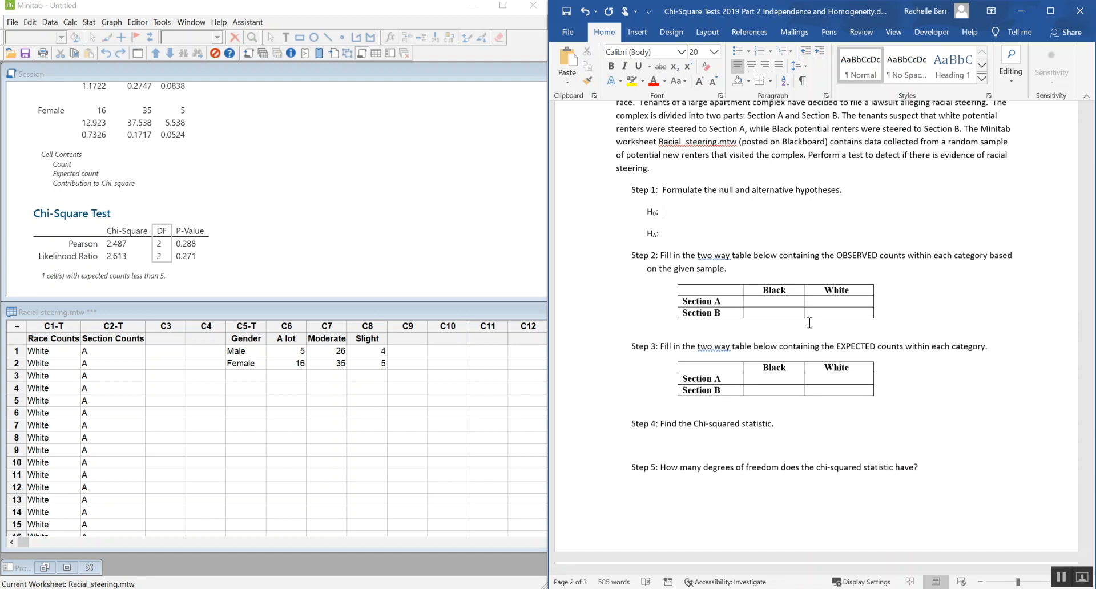
Step: Write the Step 1 null hypothesis "House section is independent of Race (no relationship)" for the racial steering problem
type("House se")
type("ction is ind")
type("el")
type("pended")
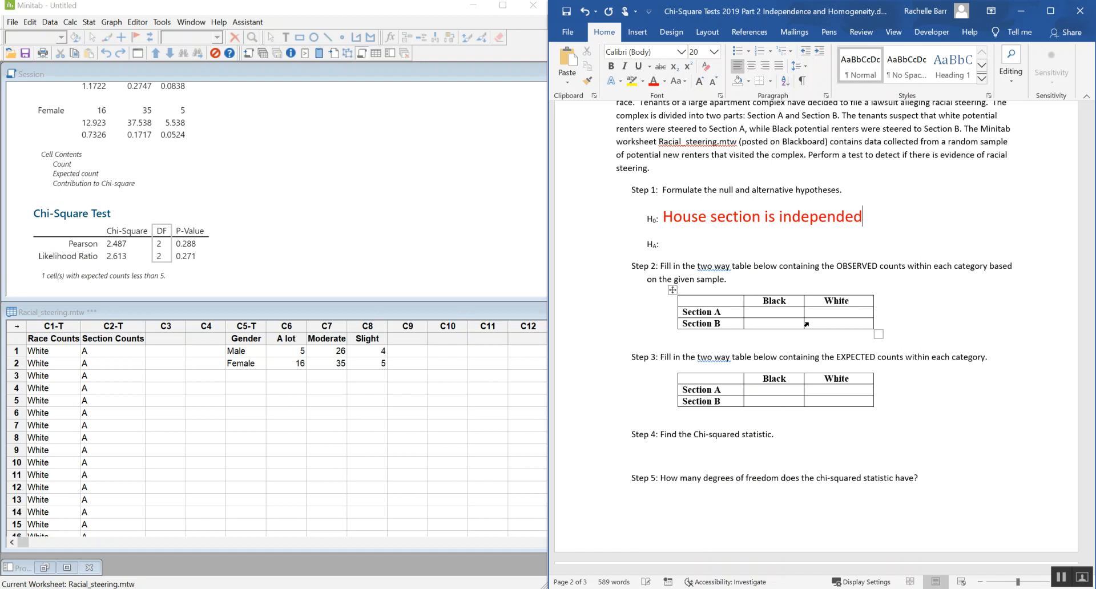
key("BackSpace")
type("nt of Race9")
key("BackSpace")
type("(")
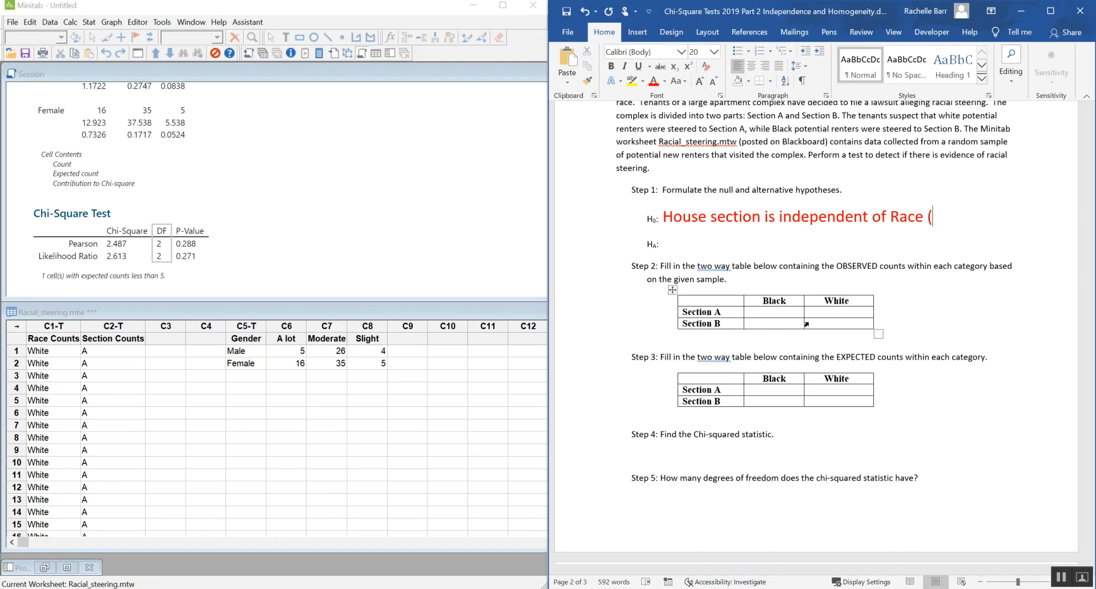
type("no relationship")
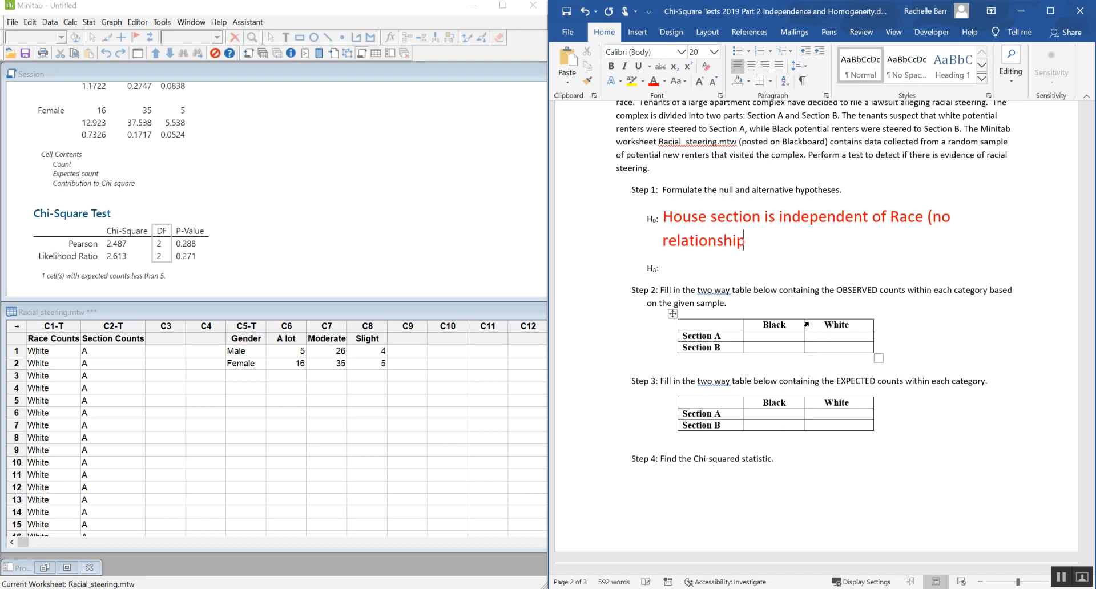
type(")")
Step: Write the alternative hypothesis "Housing Section is not independent of Race (relationship)" in red 20-point text on the HA line
left_click(653, 82)
left_click(702, 81)
left_click(702, 82)
left_click(702, 81)
left_click(653, 82)
left_click(703, 82)
left_click(702, 82)
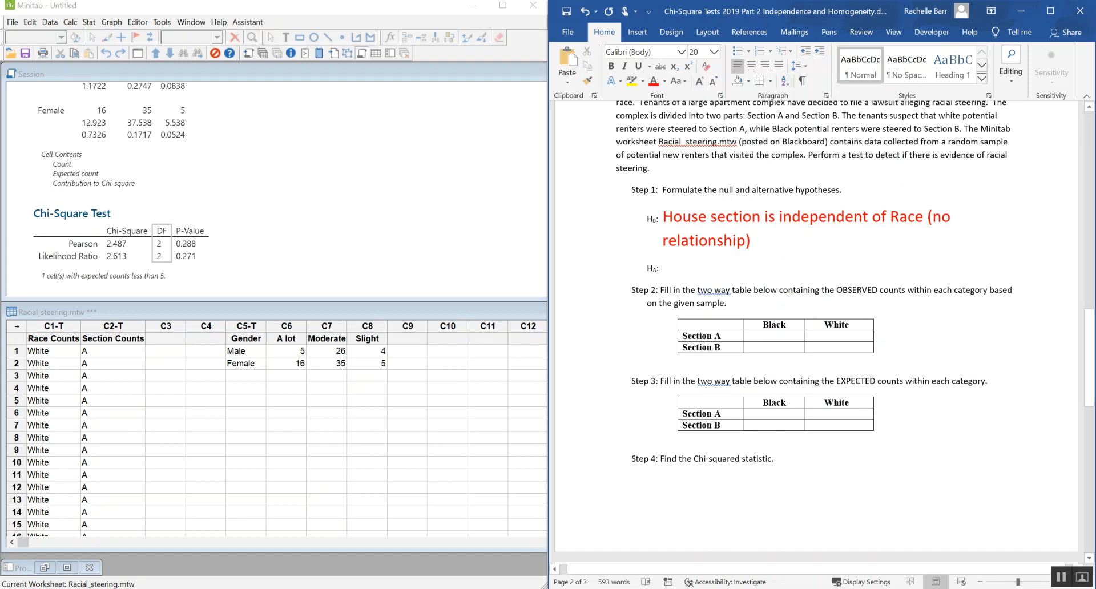
type("Housing Section is not independent ")
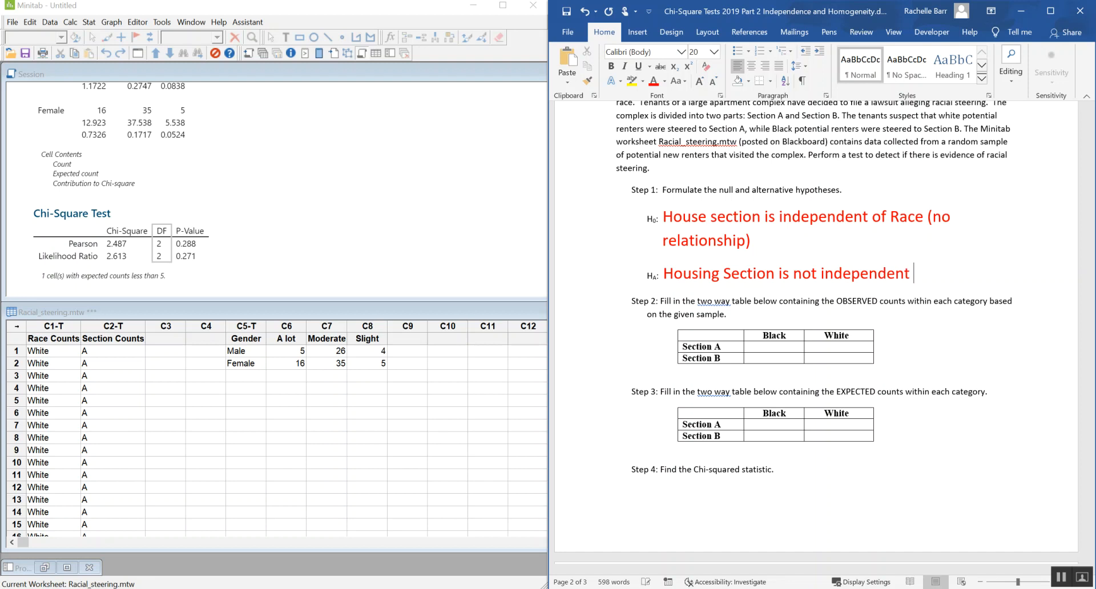
type("of Race (relatio")
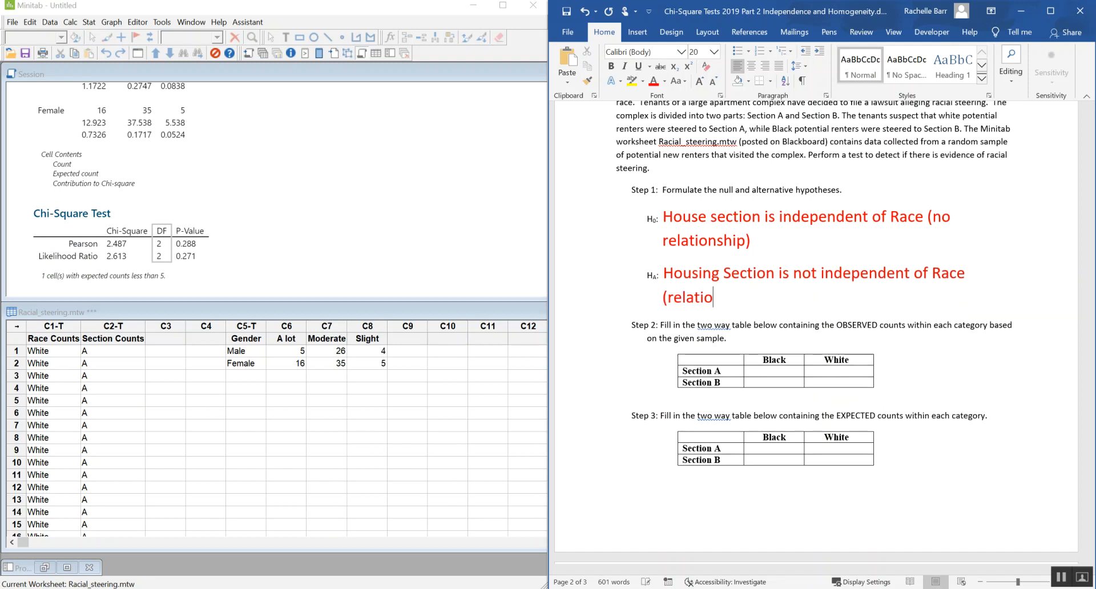
type("nship)")
Step: Set up Minitab's Cross Tabulation and Chi-Square on the raw data, with Section Counts as rows and Race Counts as columns
scroll(948, 209, "down", 2)
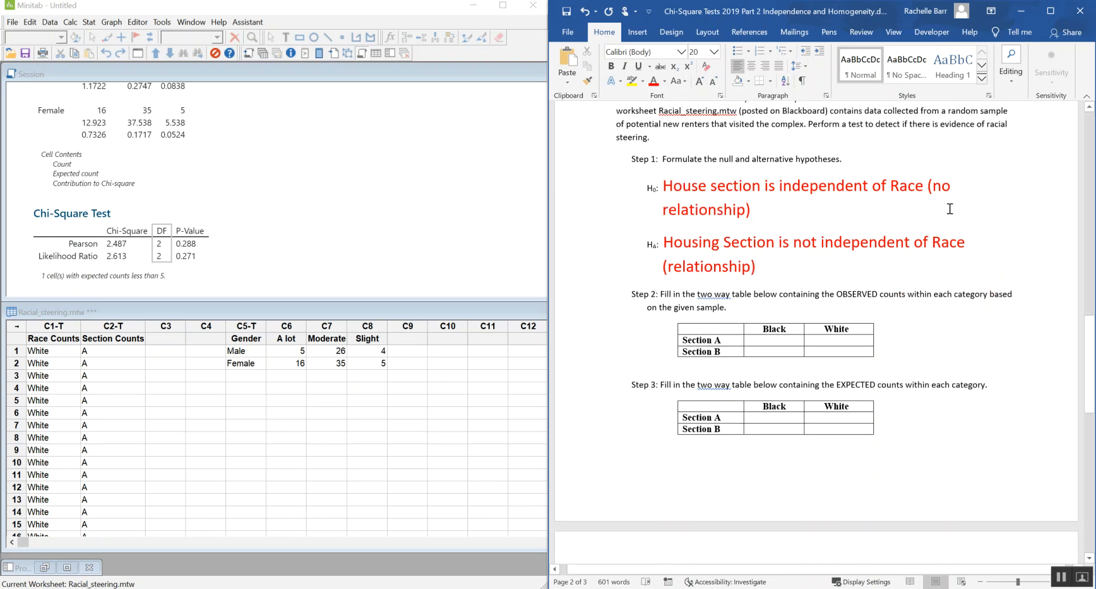
scroll(950, 209, "down", 1)
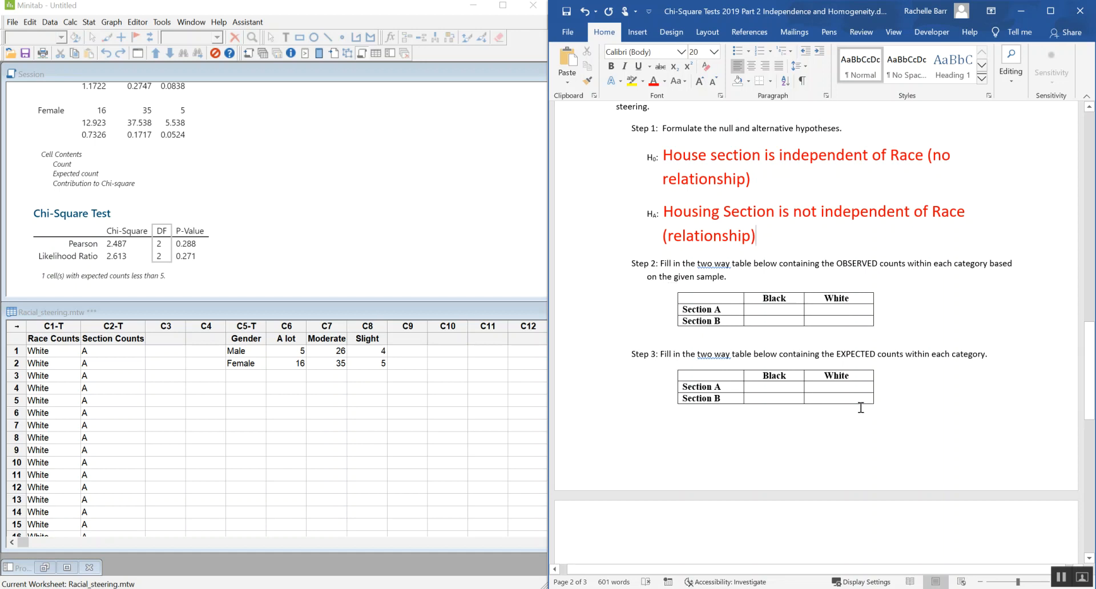
left_click(57, 350)
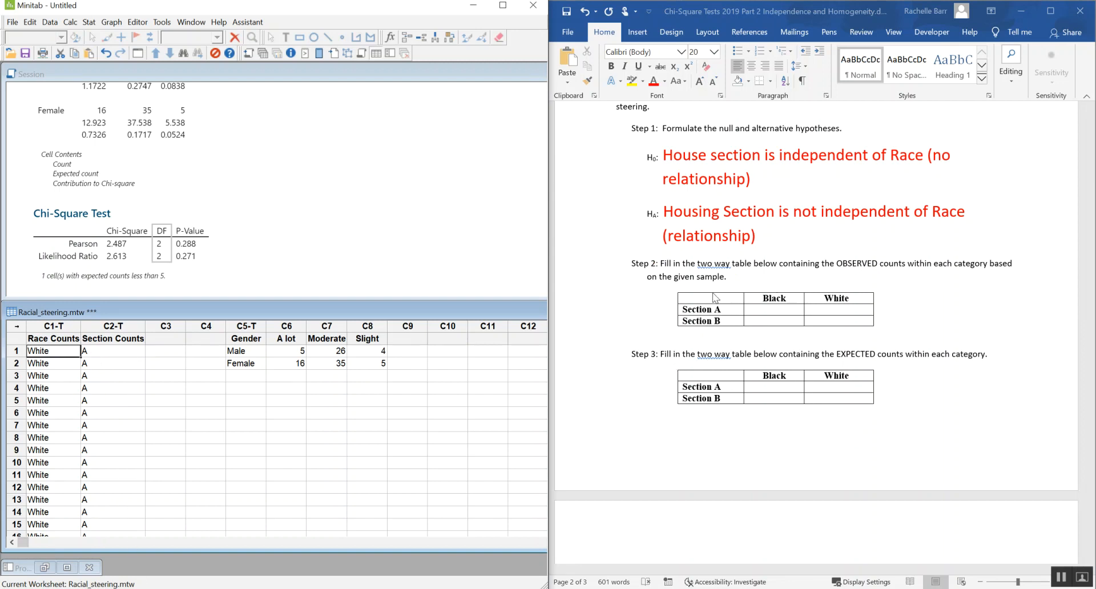
scroll(804, 400, "down", 4)
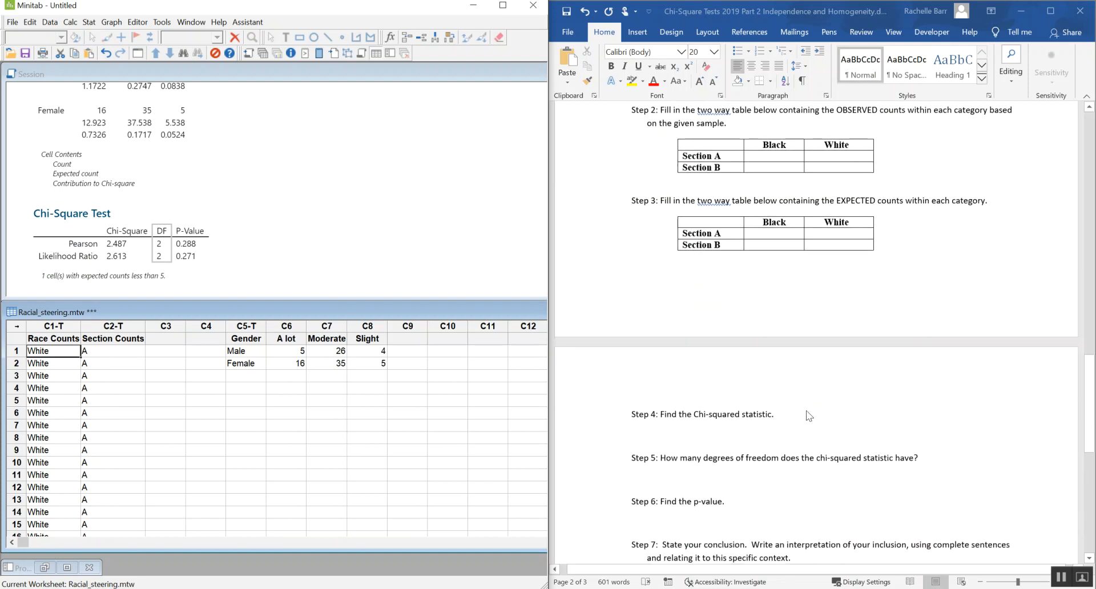
scroll(818, 386, "up", 3)
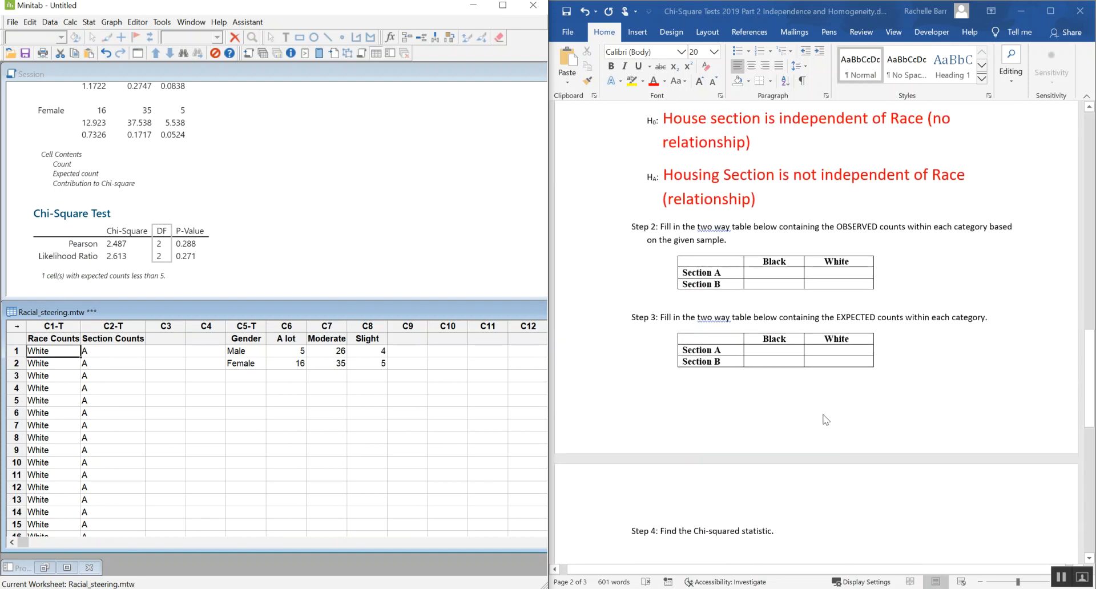
scroll(826, 419, "up", 1)
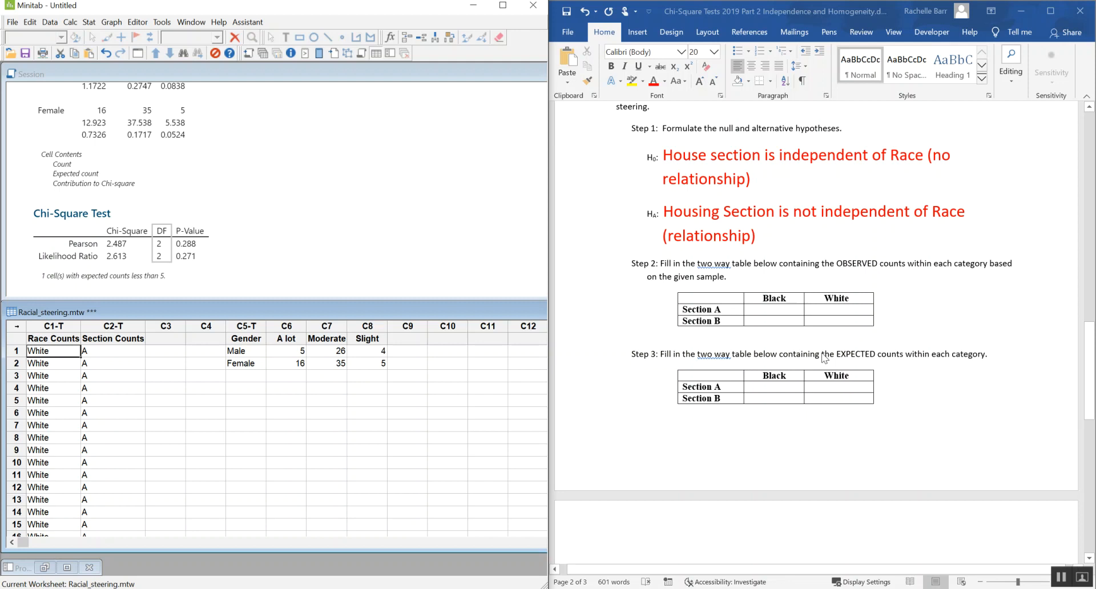
left_click(91, 24)
mouse_move(135, 164)
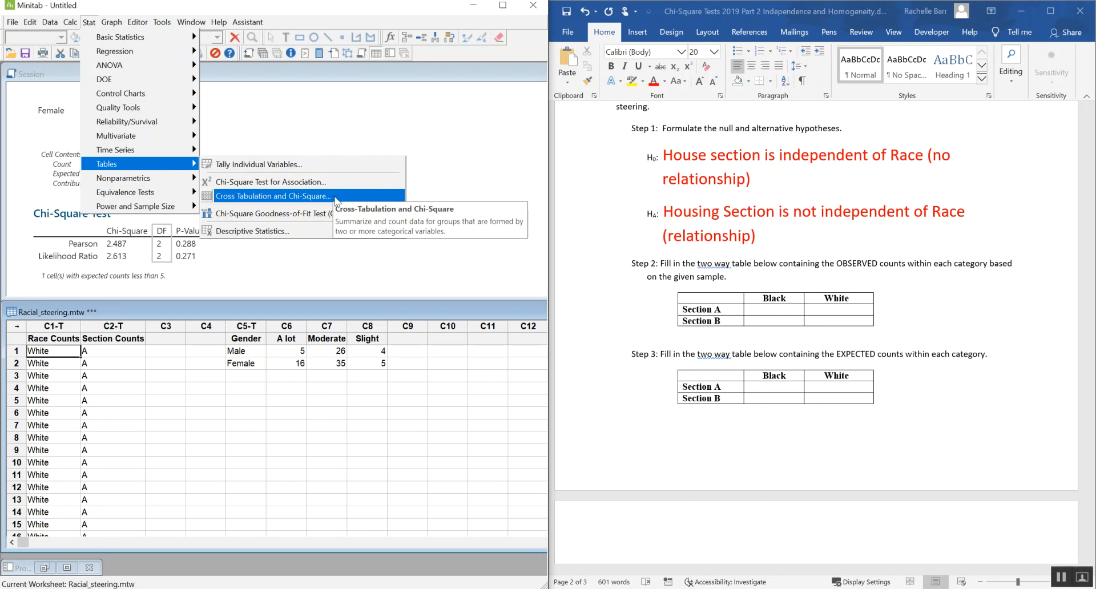
left_click(370, 201)
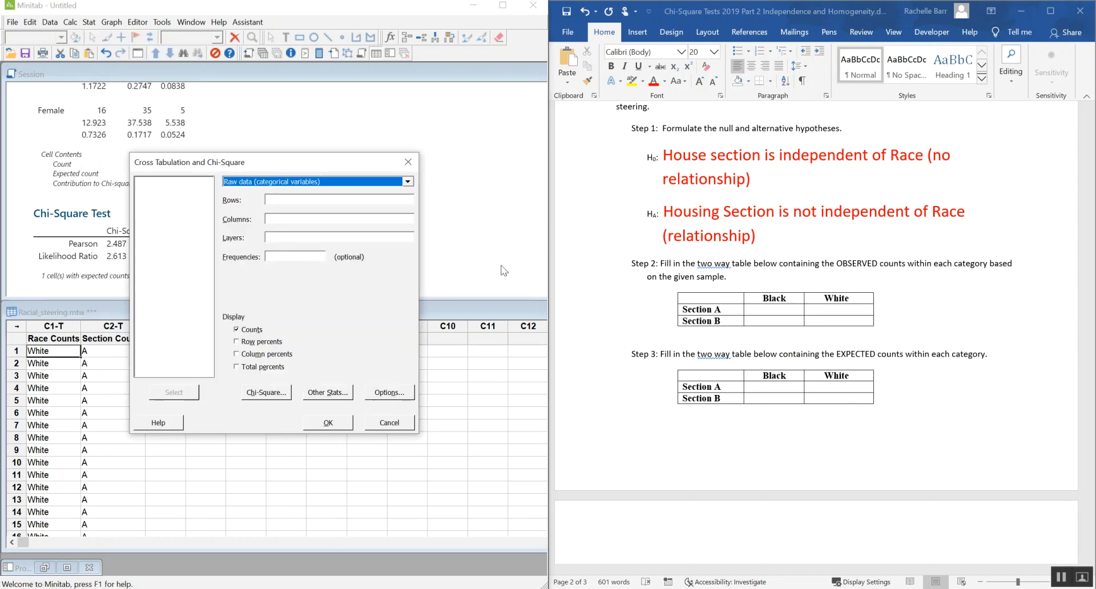
left_click_drag(292, 169, 208, 42)
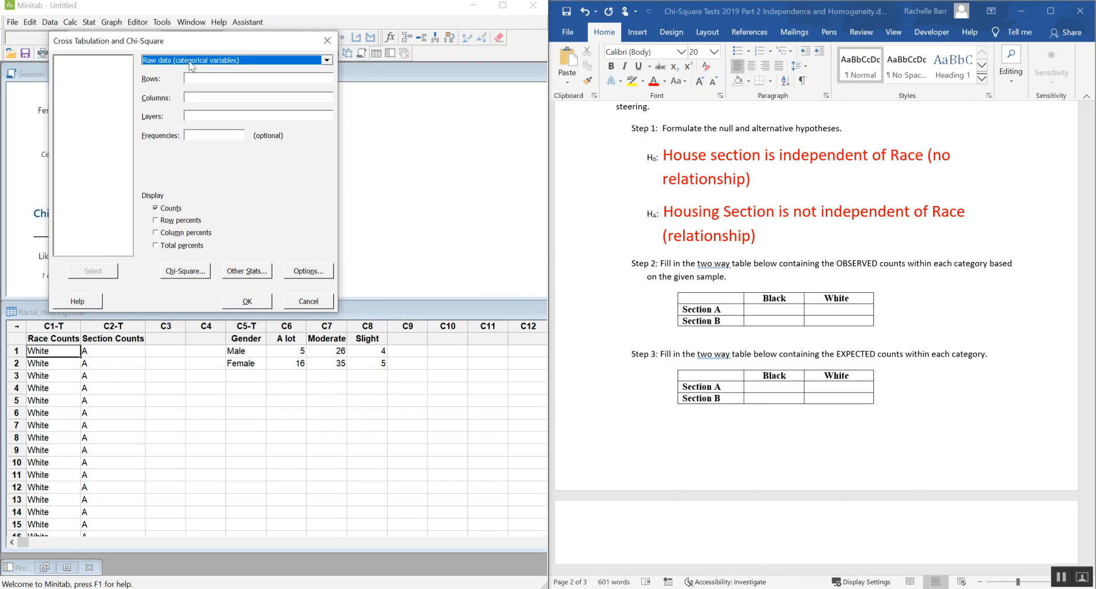
left_click(198, 78)
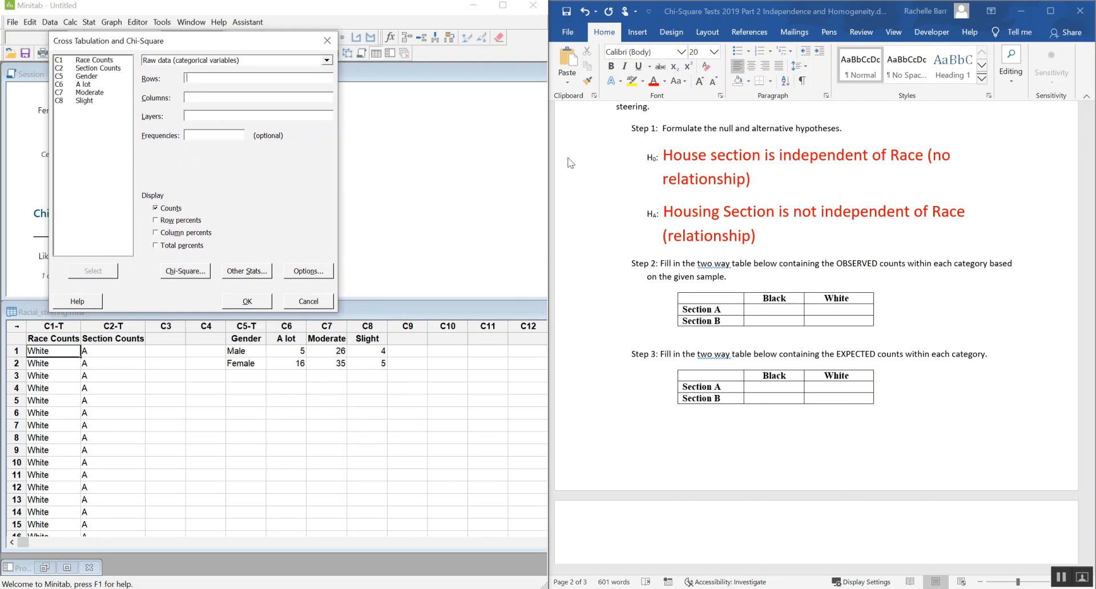
double_click(88, 67)
left_click(207, 96)
double_click(120, 61)
Step: Enable the chi-square test, expected cell counts and each cell's contribution to chi-square for the cross tabulation
left_click(185, 271)
left_click_drag(175, 100, 369, 143)
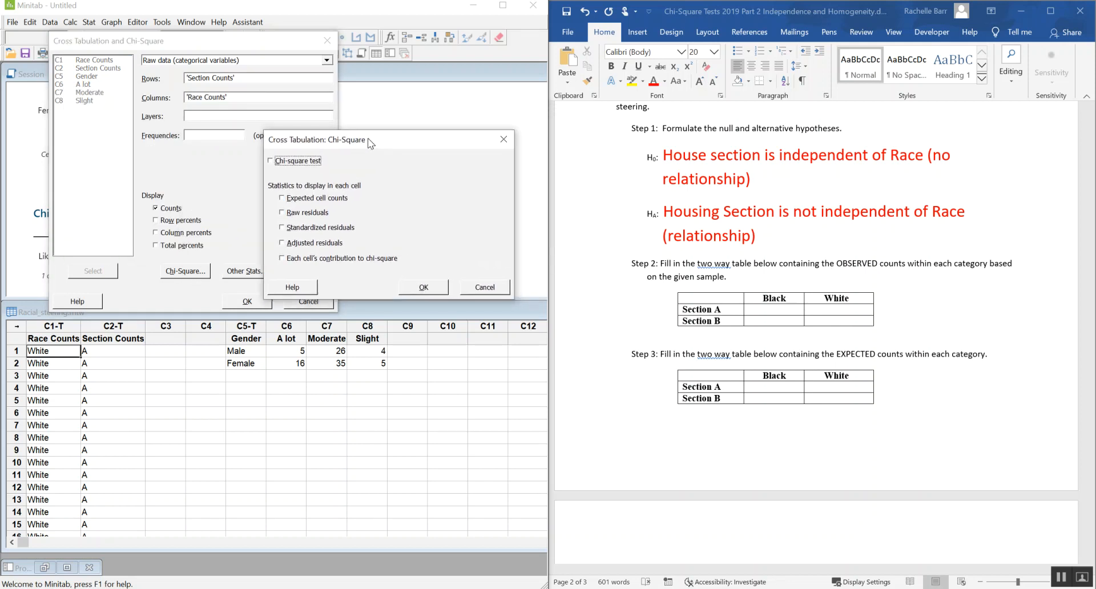
left_click(272, 161)
left_click(287, 200)
left_click(287, 259)
left_click_drag(368, 150, 366, 91)
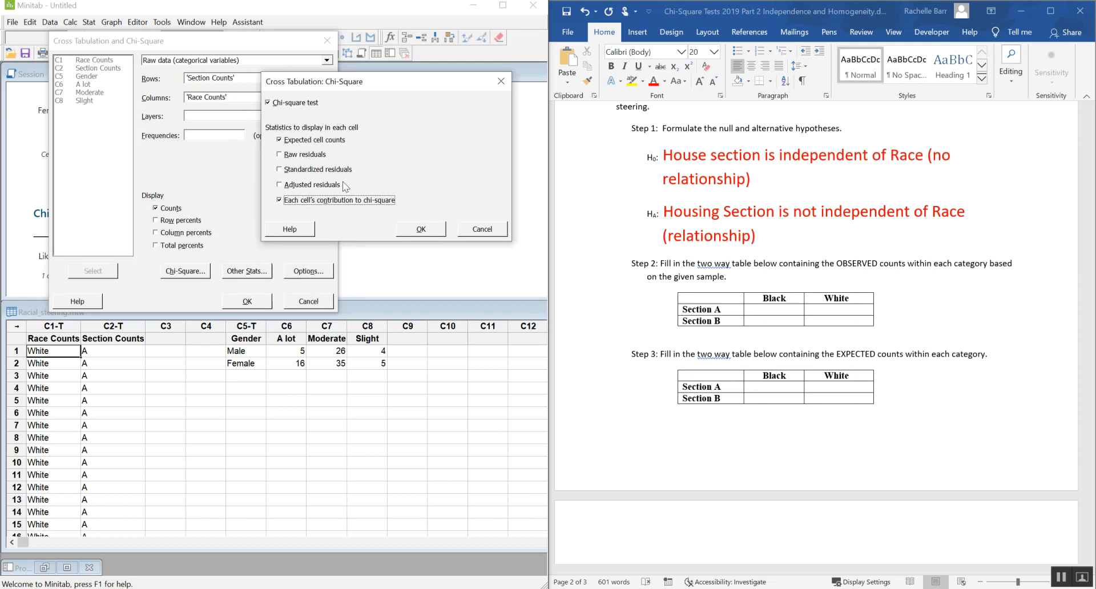
left_click(437, 233)
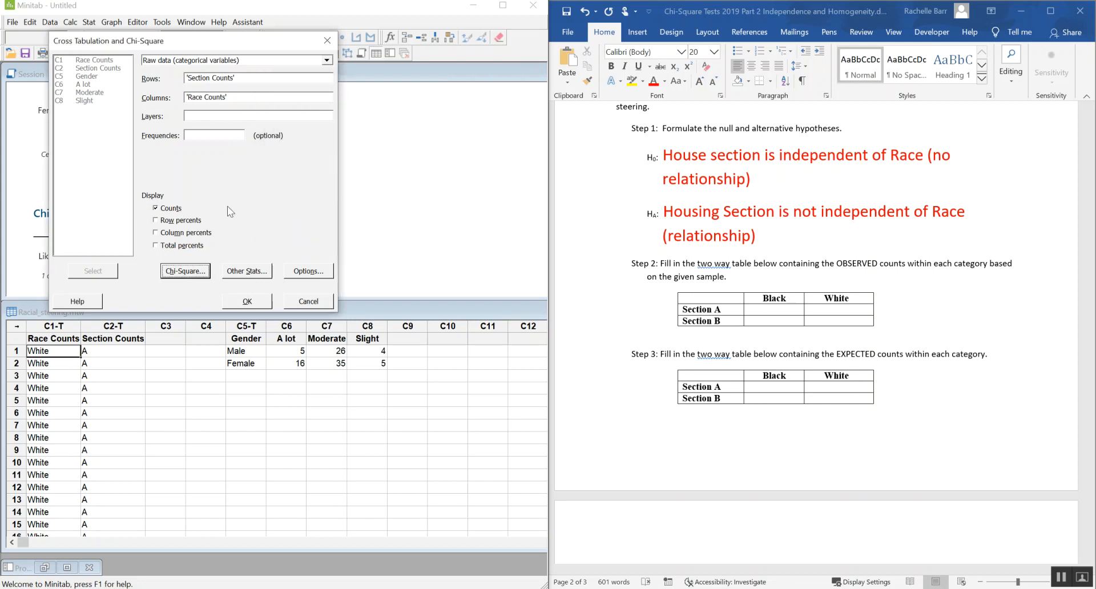
Step: Add Fisher's exact test to the cross tabulation's other statistics and run the analysis
left_click(332, 272)
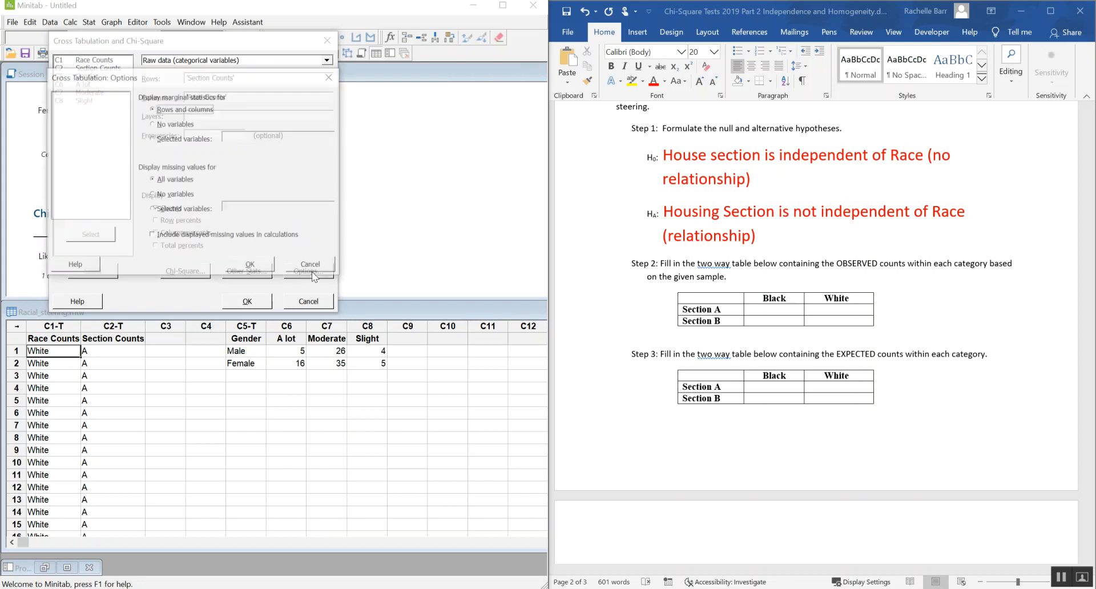
left_click(330, 81)
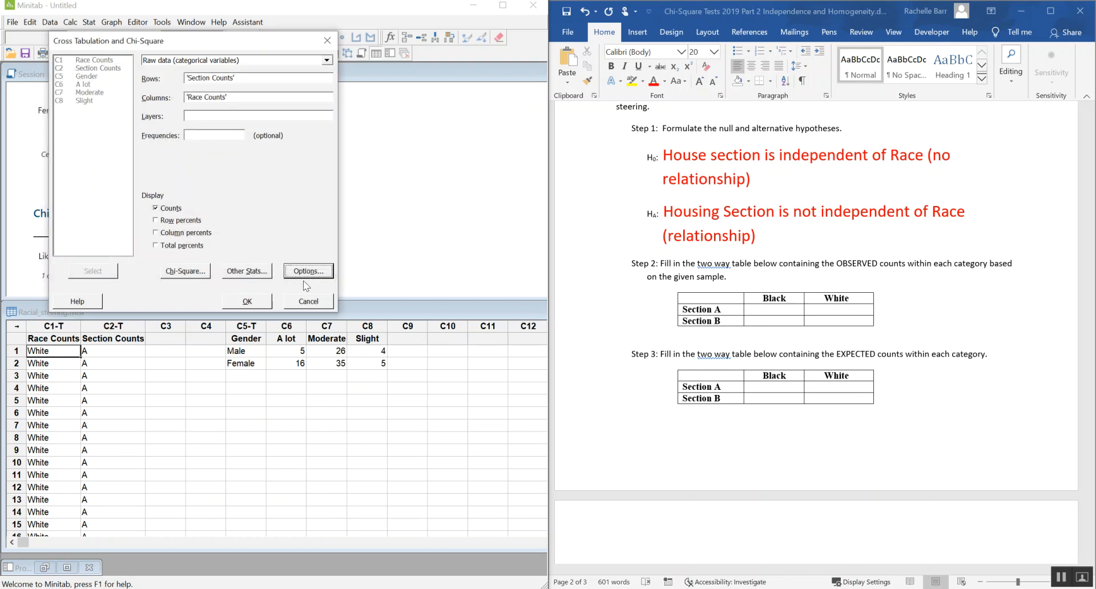
left_click(258, 273)
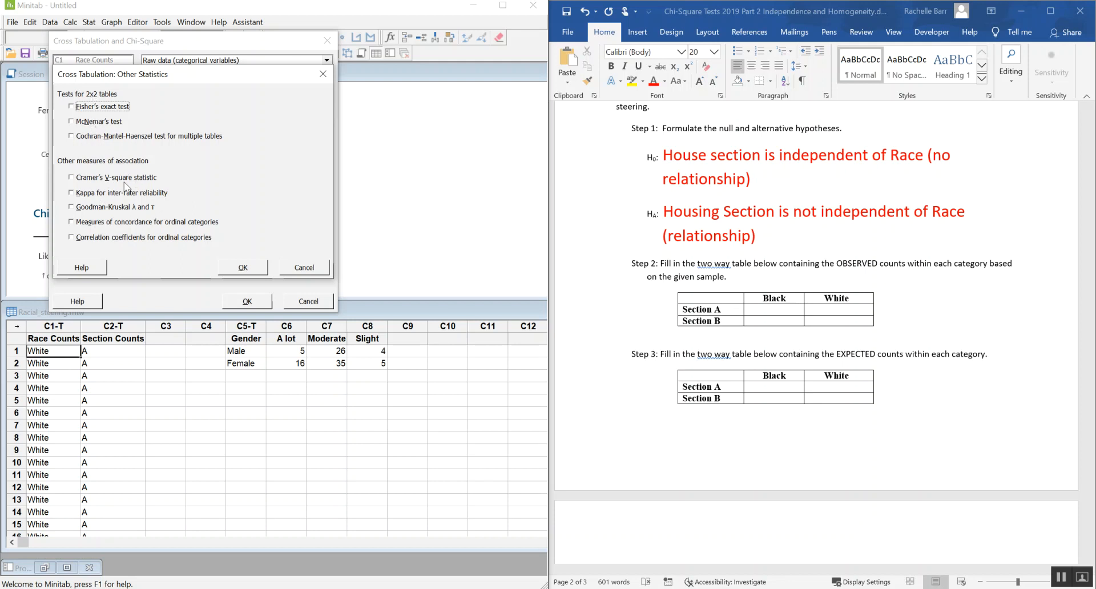
left_click(71, 107)
left_click(245, 269)
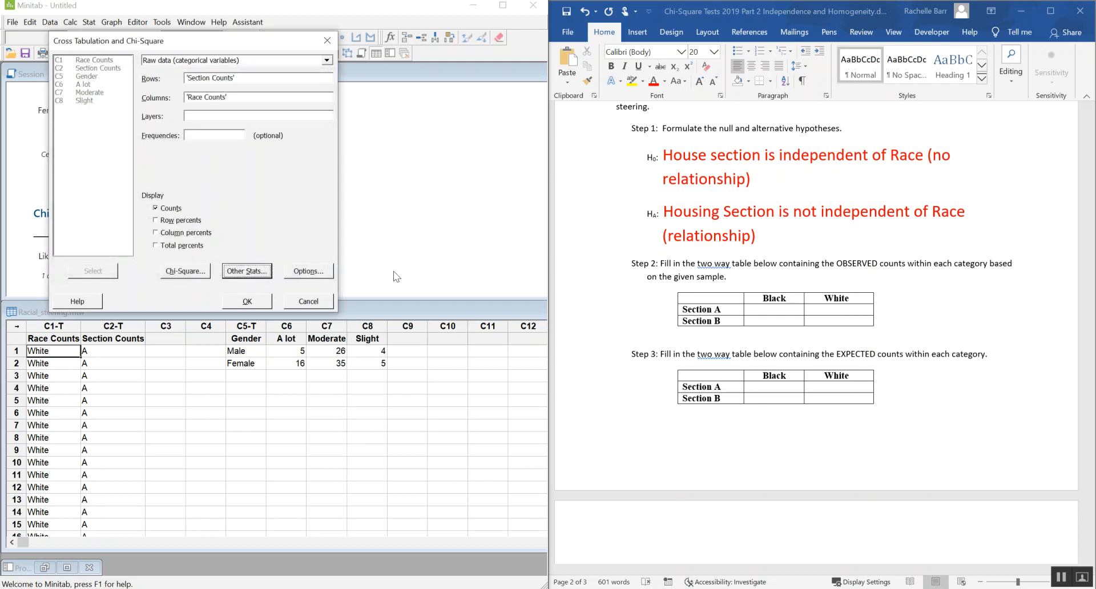
left_click(246, 301)
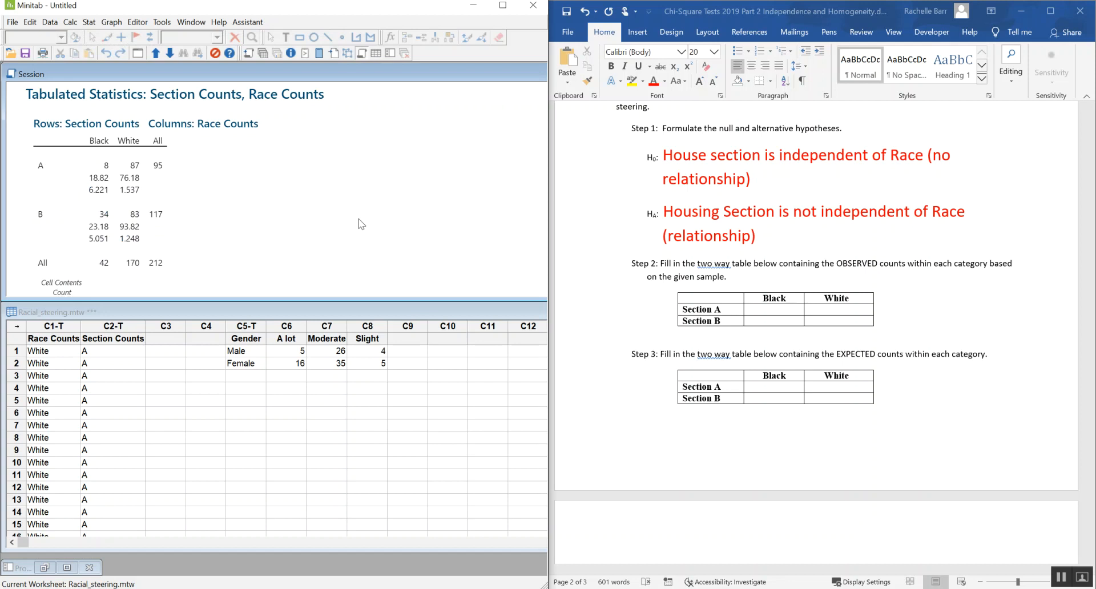
Step: Enlarge the Session output area to show the chi-square test results, and dismiss the calendar reminder
left_click_drag(337, 300, 343, 483)
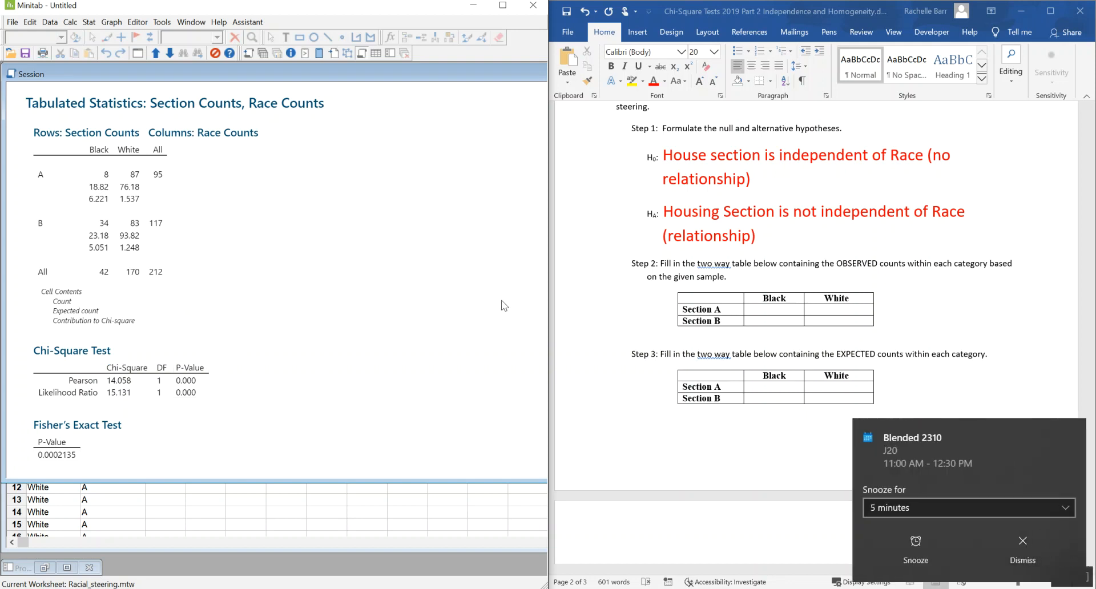
left_click(1026, 553)
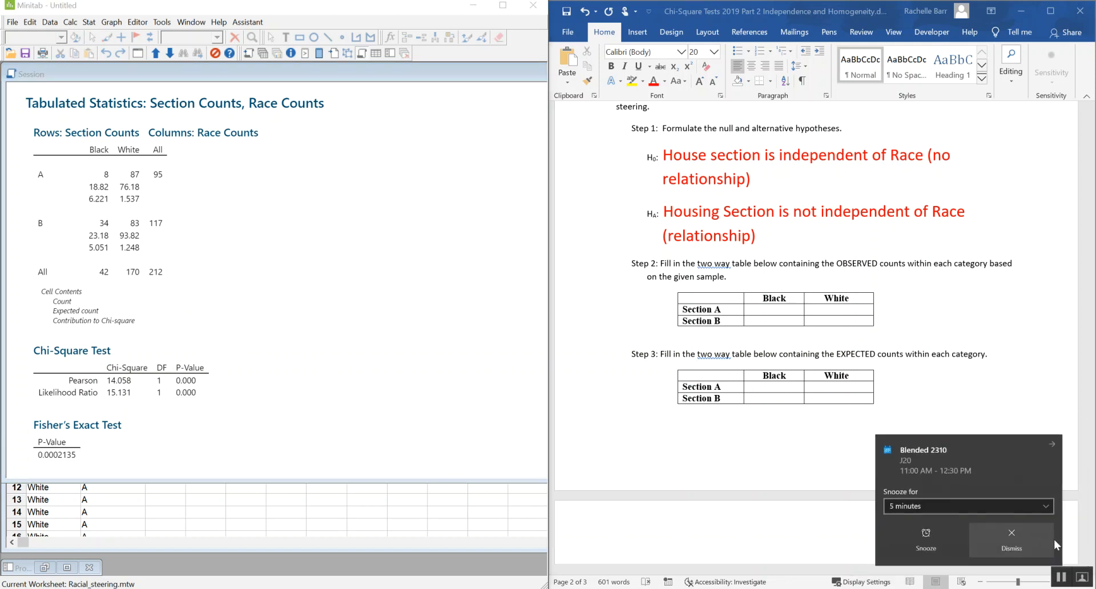
left_click(1061, 580)
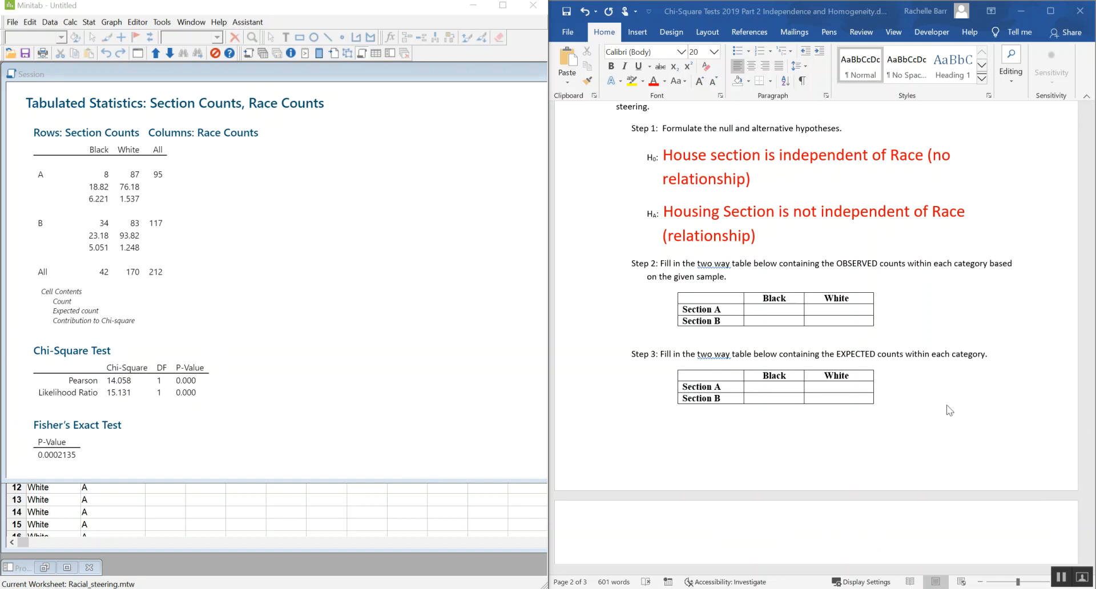
scroll(1042, 445, "down", 10)
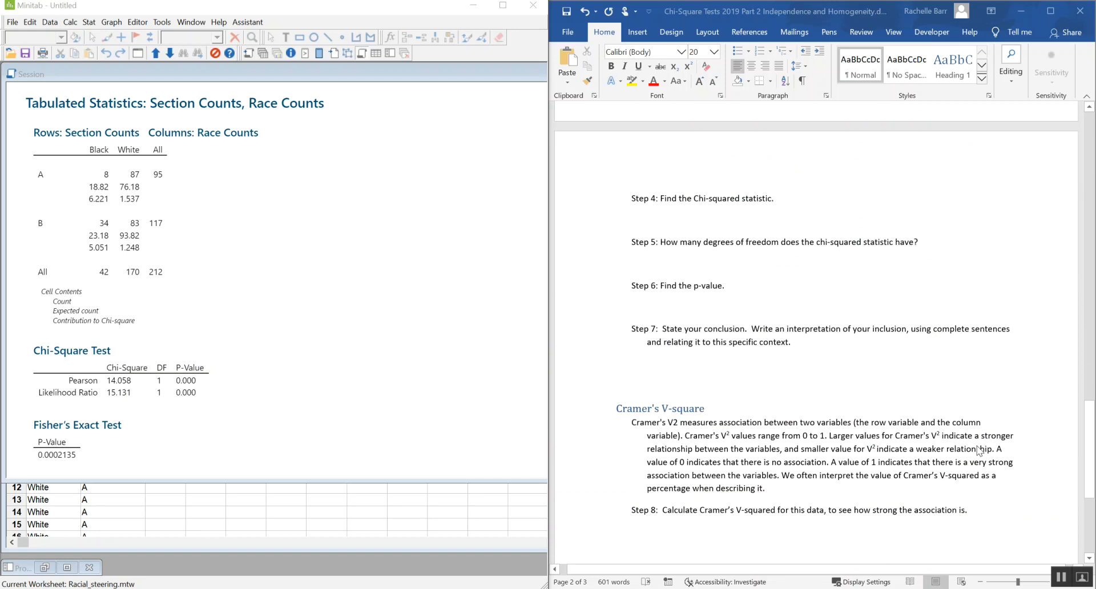
scroll(981, 451, "up", 9)
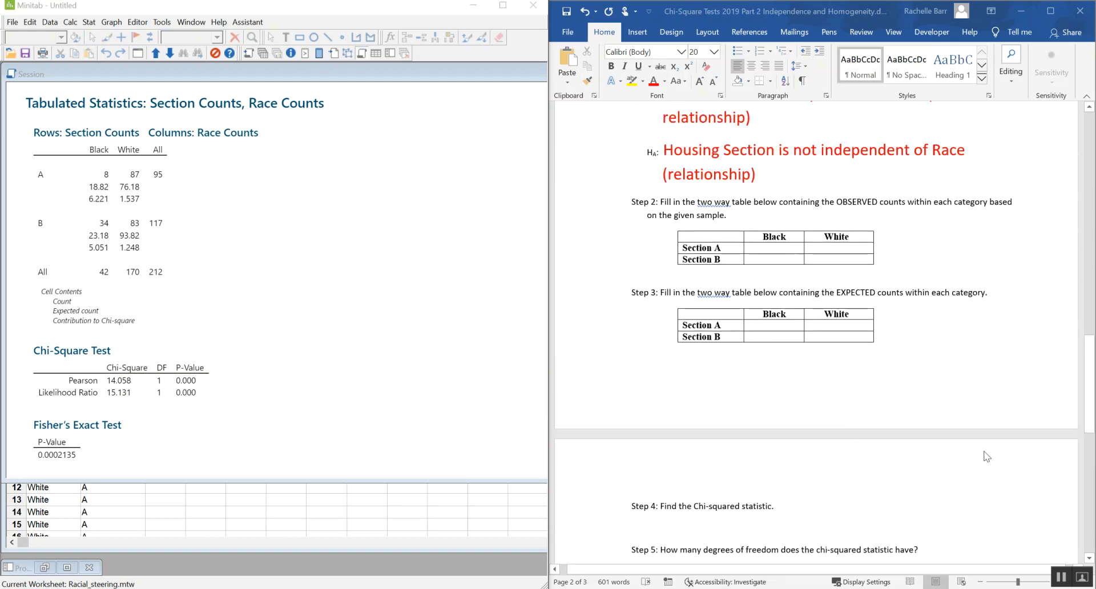
scroll(986, 456, "up", 2)
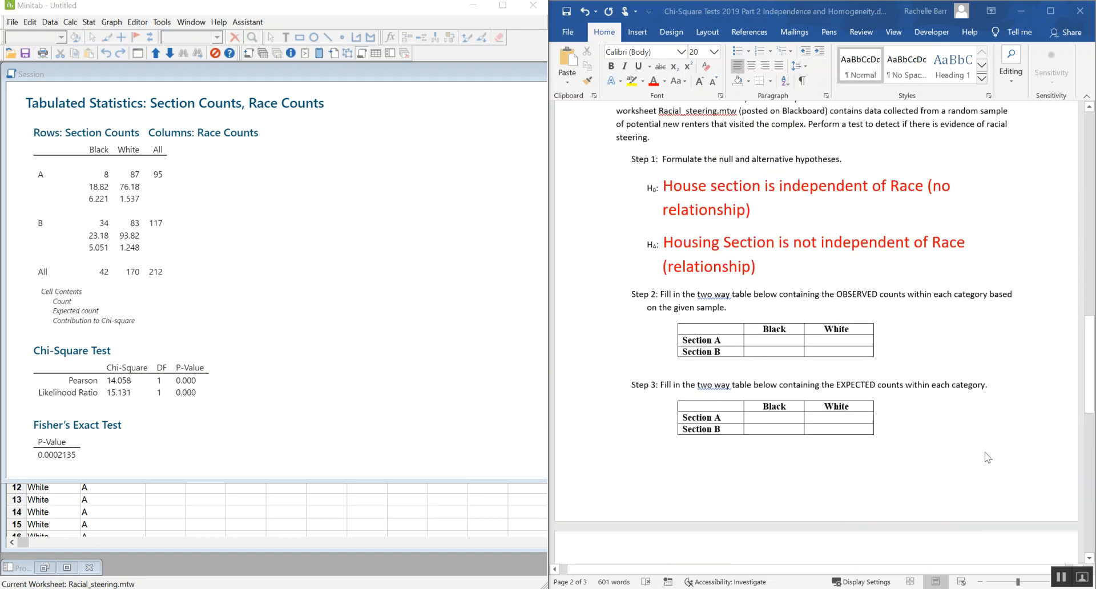
left_click_drag(145, 480, 146, 418)
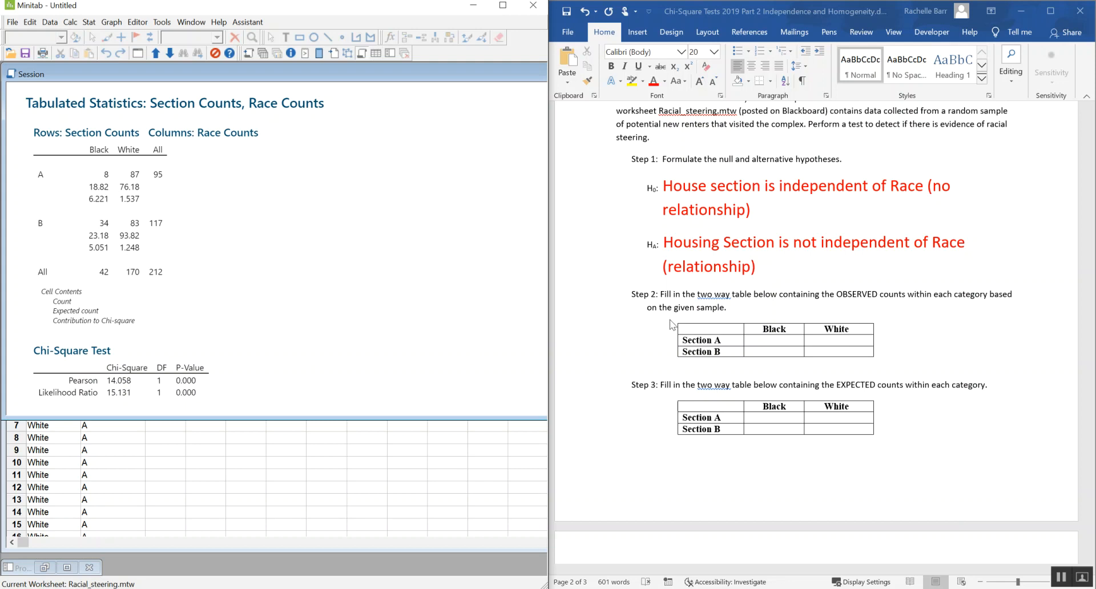
Step: Fill the Step 2 observed counts table with 8 and 87 for Section A, and 34 and 83 for Section B
scroll(800, 338, "down", 1)
scroll(800, 338, "down", 1)
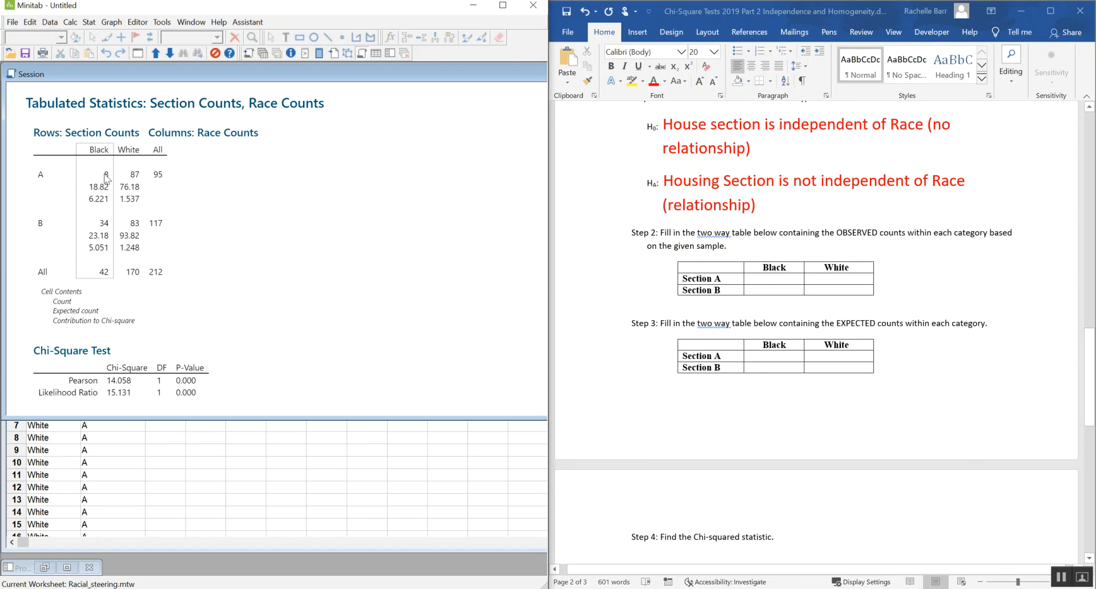
left_click(774, 280)
left_click(774, 279)
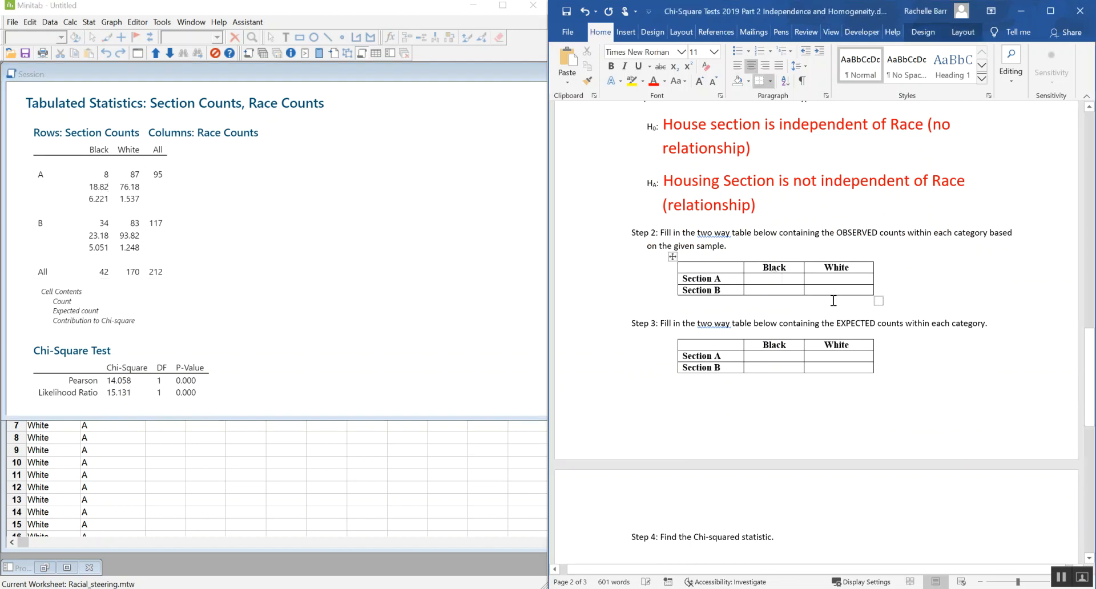
type("8 ")
type("87")
left_click(799, 291)
type("34")
left_click(840, 290)
type("83")
Step: Format the four observed counts in the Step 2 table as red 18-point text
left_click_drag(778, 280, 846, 290)
left_click(654, 81)
left_click(700, 81)
left_click(700, 81)
left_click(700, 81)
left_click(701, 81)
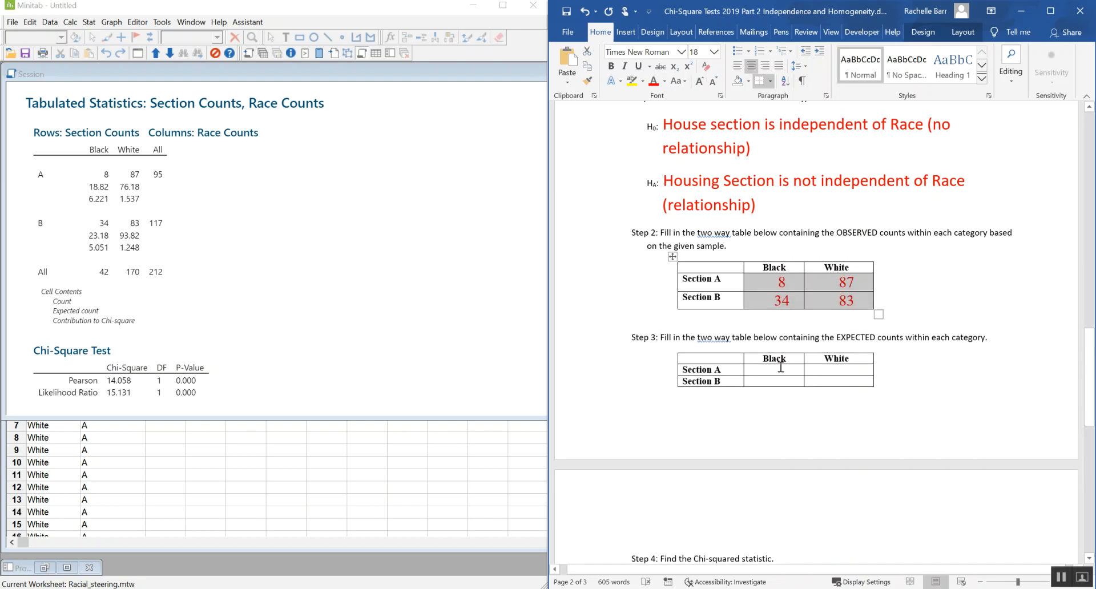
Step: Fill the Step 3 expected counts table with 18.82 and 76.18 for Section A, and 23.18 and 93.82 for Section B
left_click(781, 368)
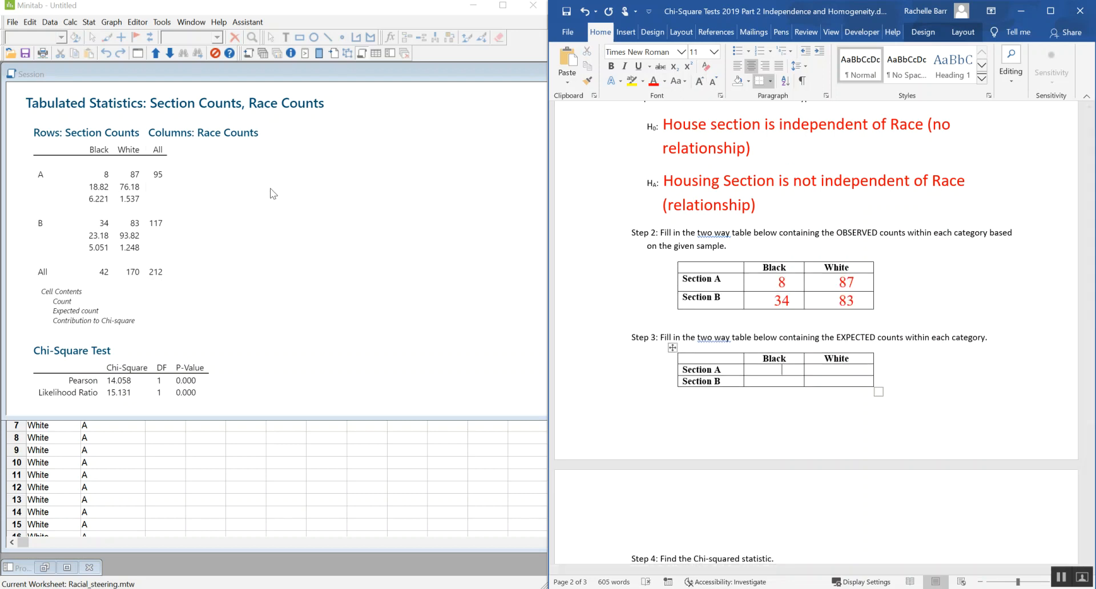
type("18.82")
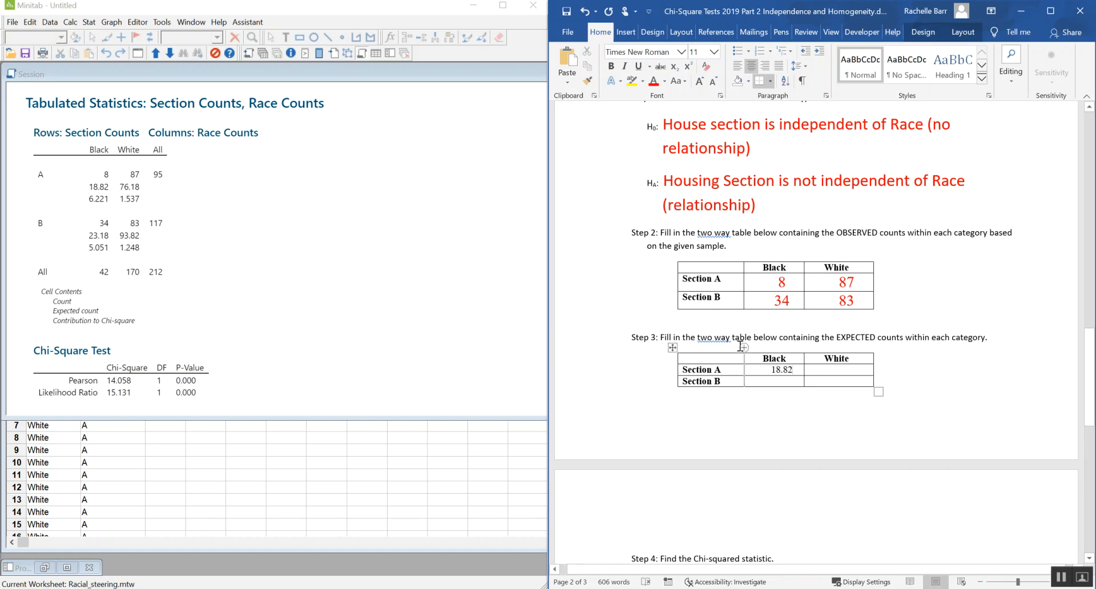
left_click(852, 369)
type("76")
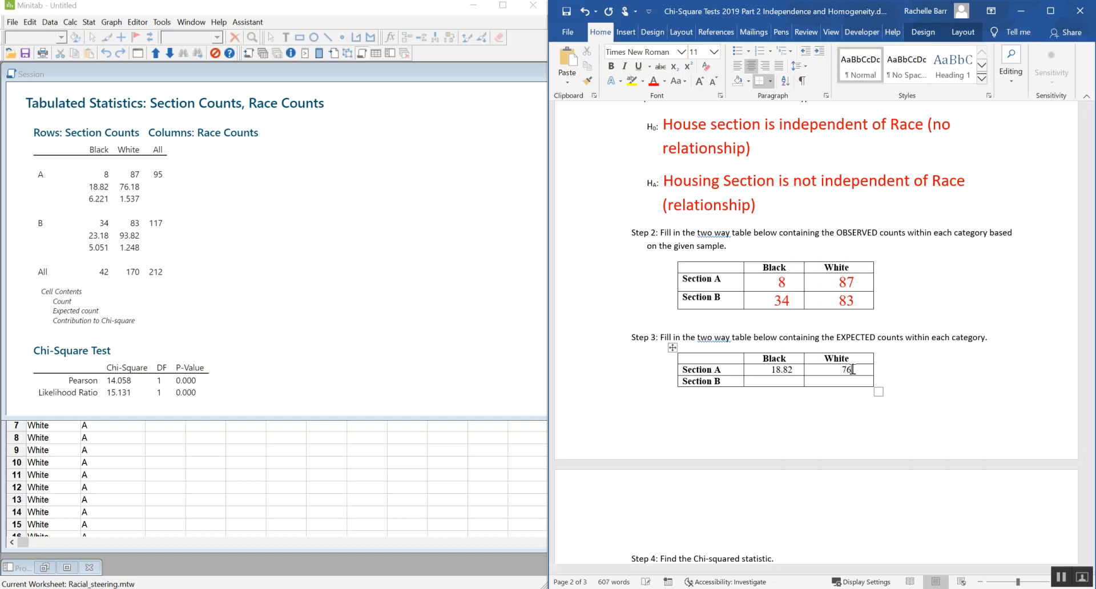
type(".18")
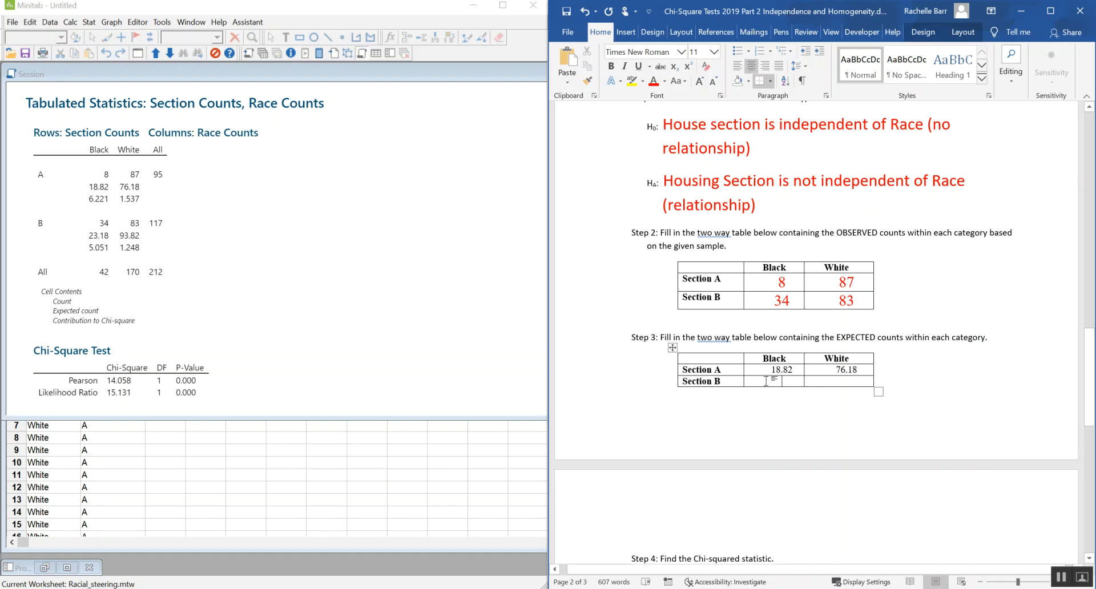
type("23")
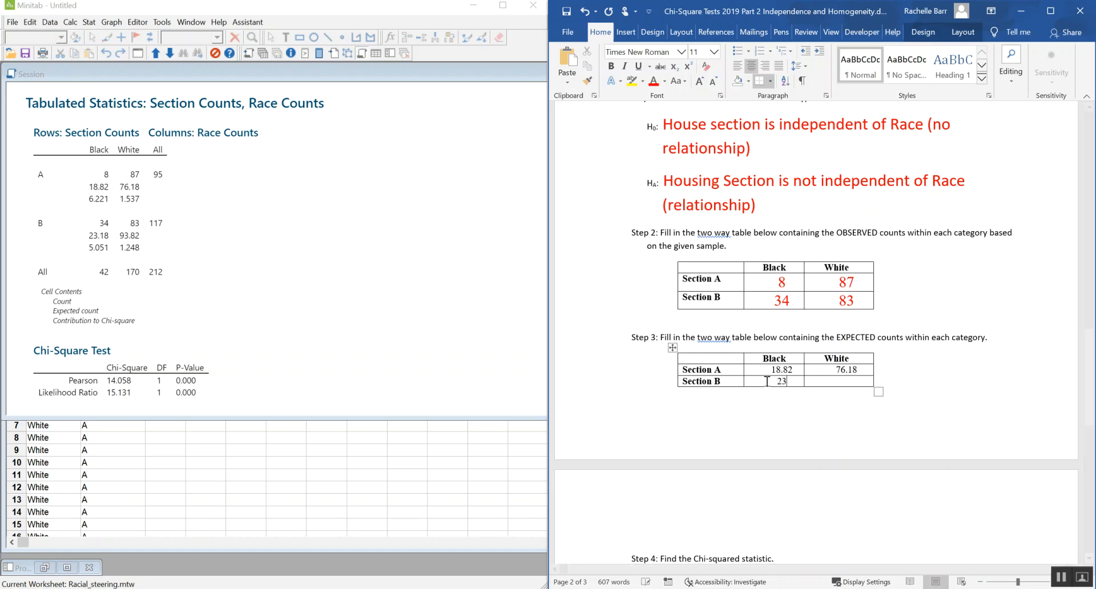
type(".18")
type("93.82")
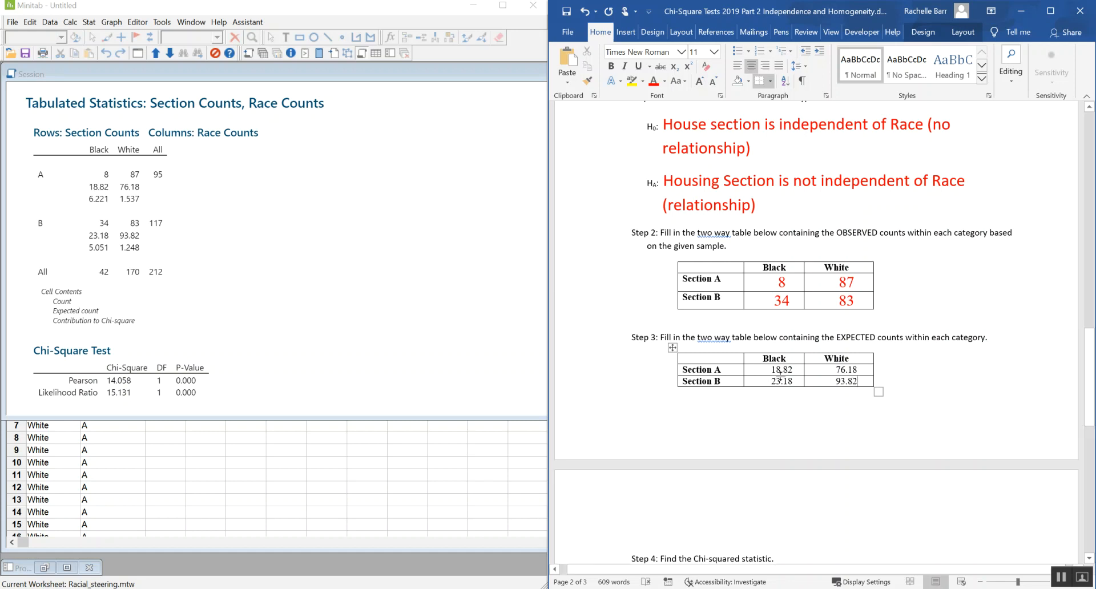
Step: Format the four expected counts in the Step 3 table as red 14-point text
left_click_drag(773, 372, 851, 381)
left_click(654, 80)
left_click(699, 81)
left_click(698, 81)
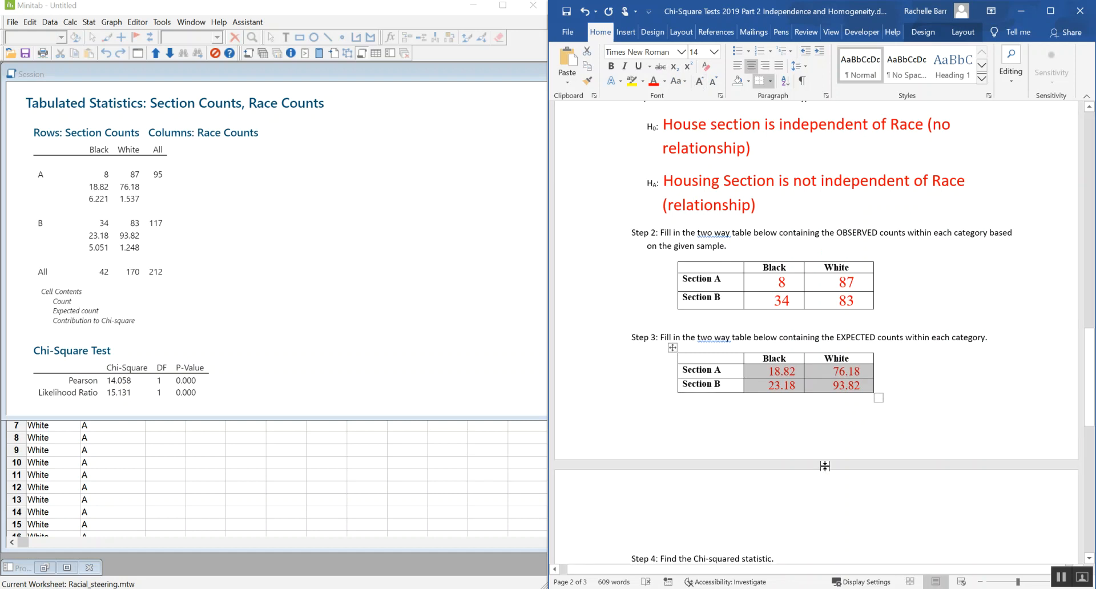
left_click(824, 421)
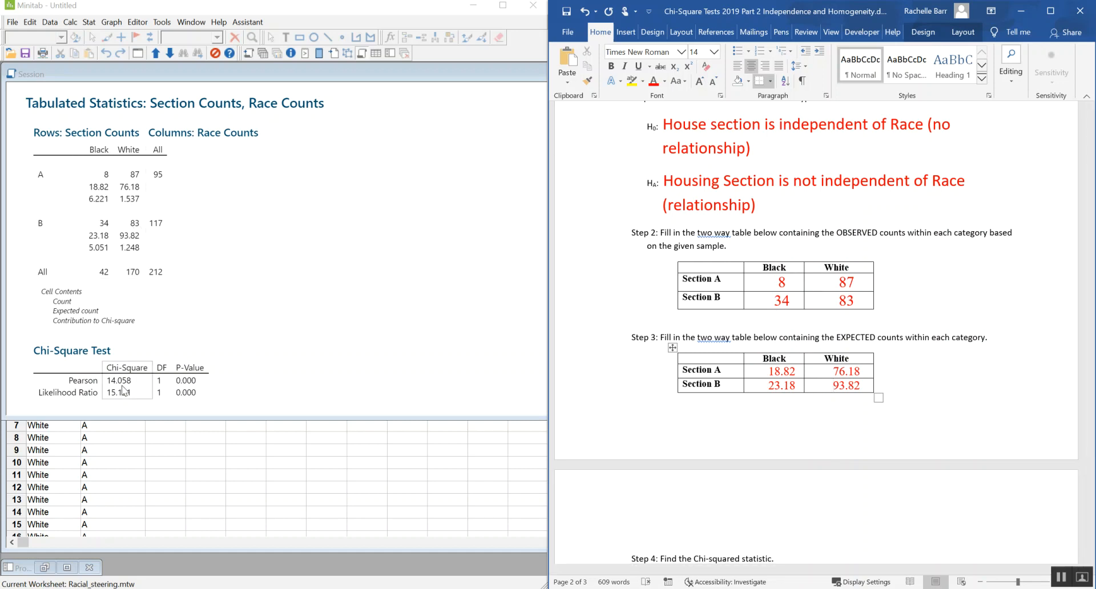
Step: Enter the Pearson chi-squared statistic 14.058, indented, on the line under Step 4
scroll(936, 440, "down", 2)
scroll(936, 441, "down", 4)
left_click(693, 376)
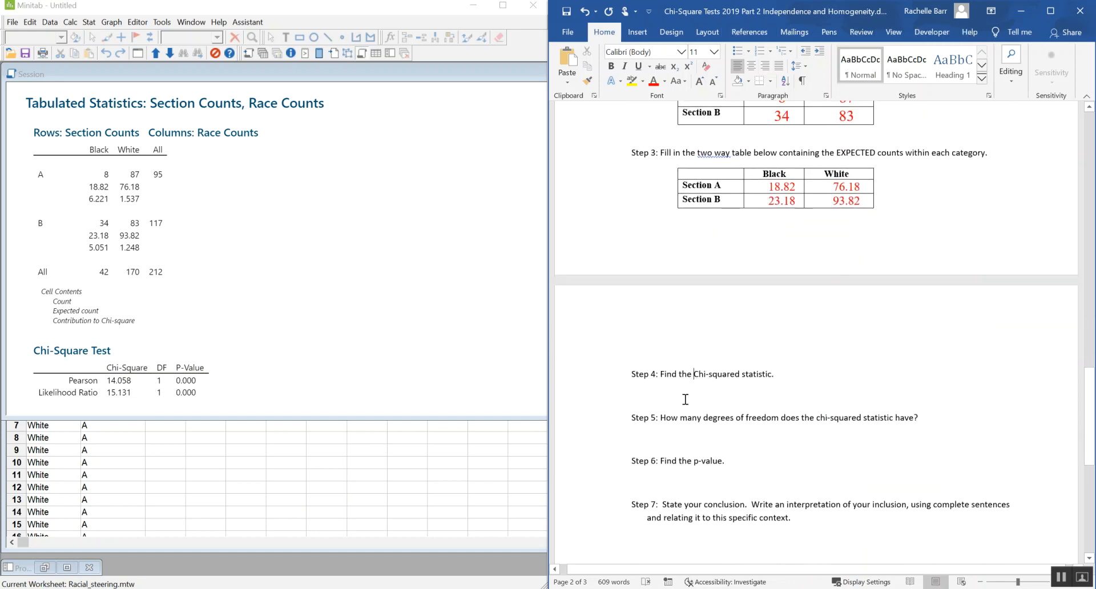
left_click(709, 387)
key("Tab")
key("Tab")
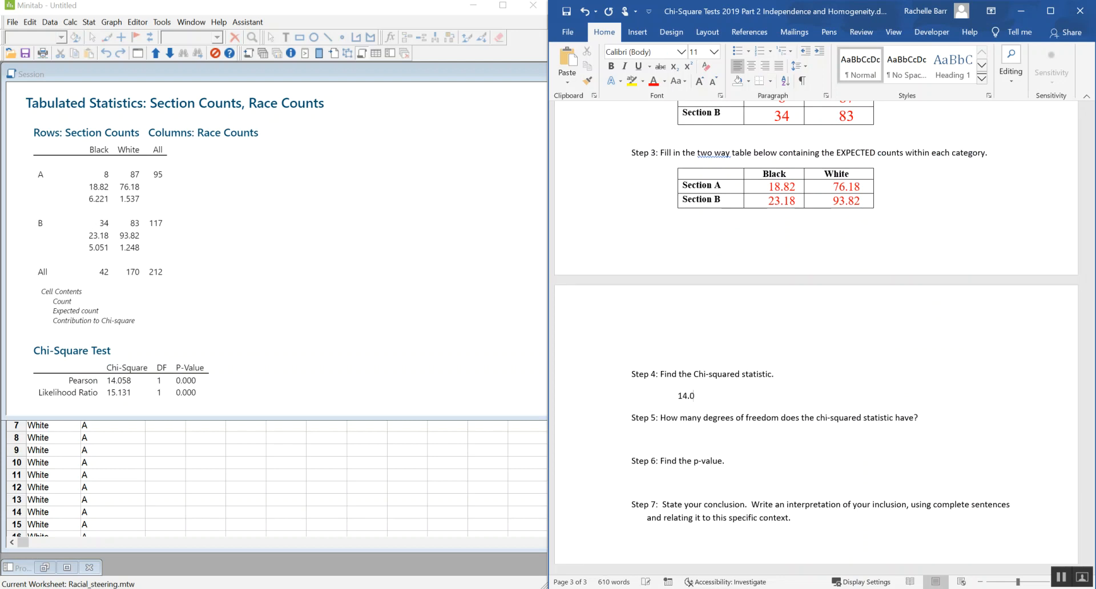
Step: Format the chi-squared statistic under Step 4 as red 18-point text
left_click_drag(711, 389, 676, 398)
left_click(728, 400)
left_click(699, 81)
left_click(700, 81)
left_click(700, 81)
left_click(700, 81)
left_click(653, 81)
Step: Set the font size to 18 points on the blank answer line under Step 5
scroll(796, 287, "down", 5)
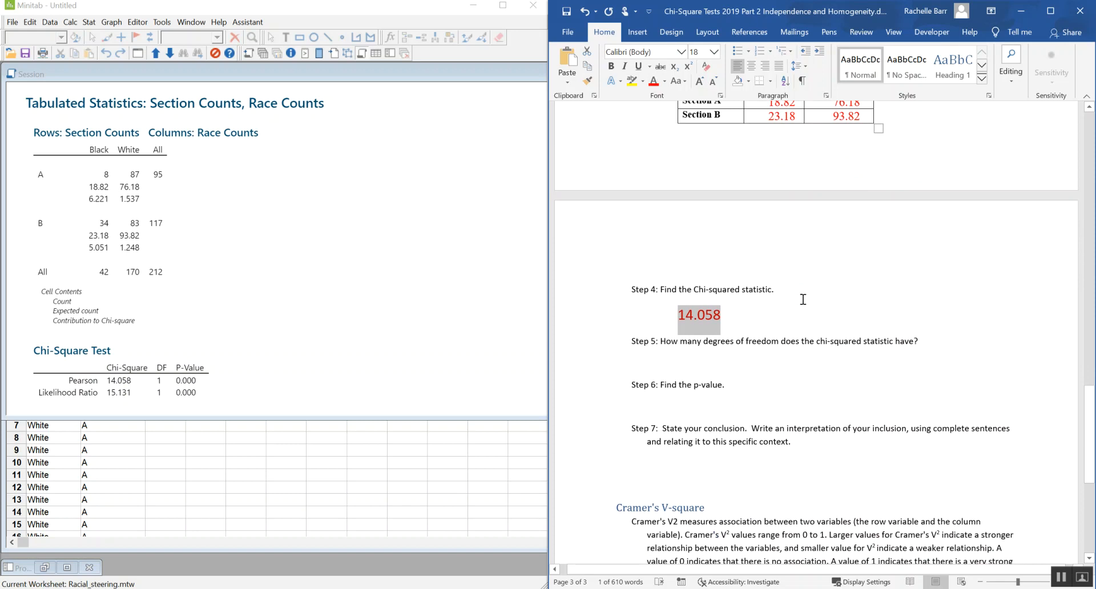
left_click(737, 290)
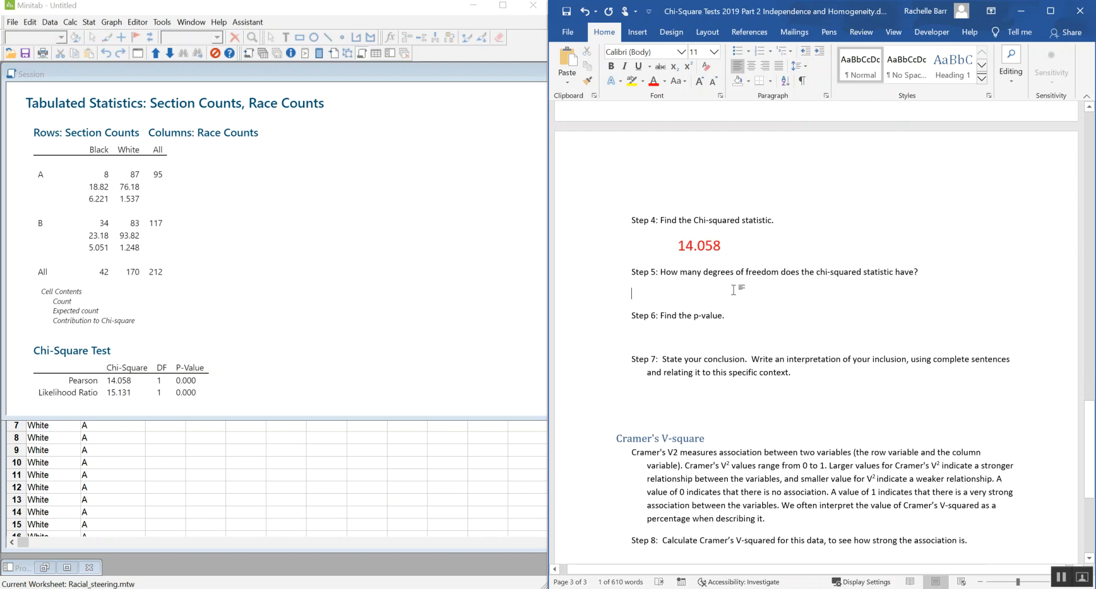
left_click(700, 81)
left_click(699, 82)
left_click(699, 81)
left_click(700, 82)
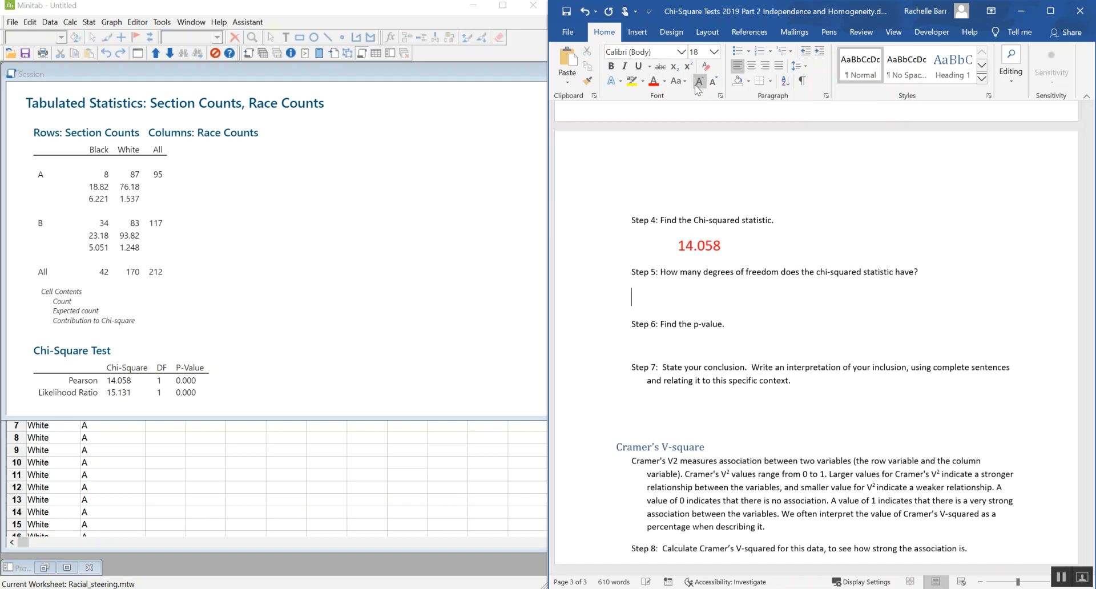
Step: Show the P-Value column of Minitab's Chi-Square Test table with 7 decimal places
right_click(199, 383)
mouse_move(202, 304)
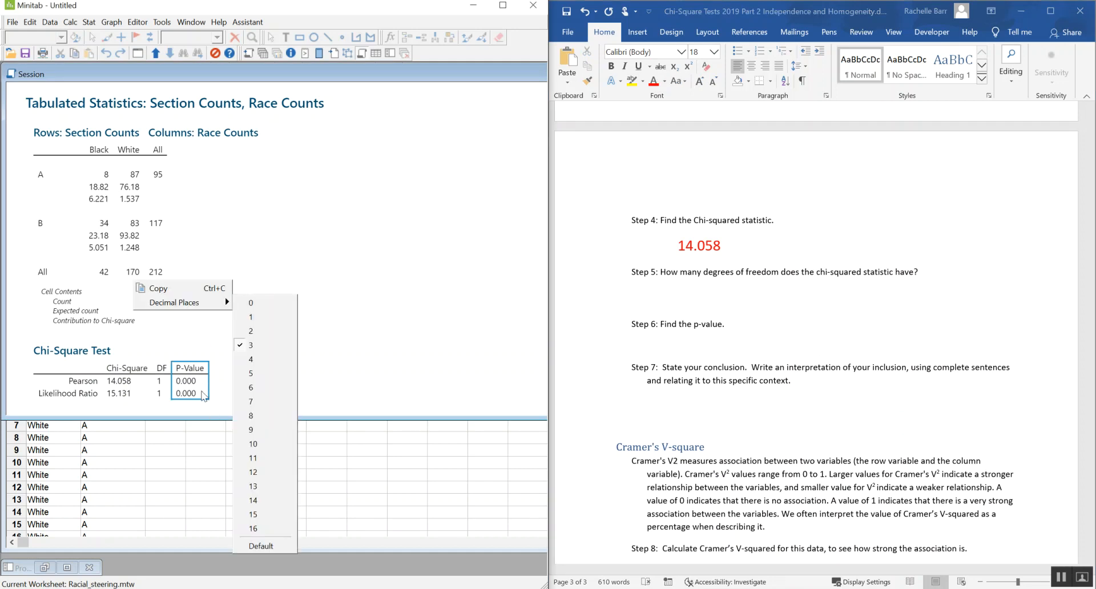
key("Escape")
key("Escape")
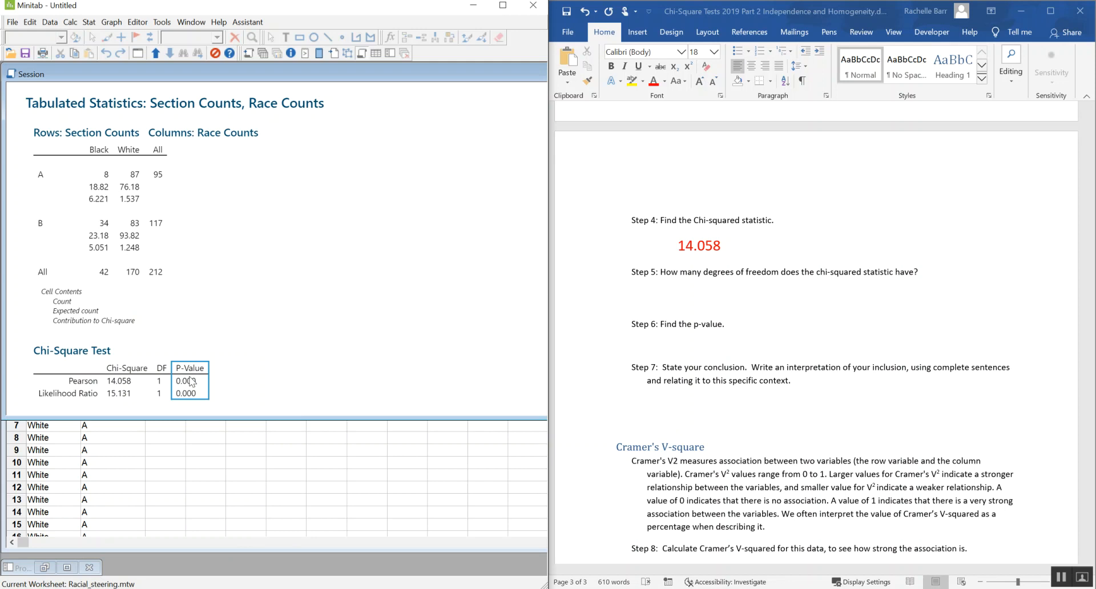
right_click(191, 381)
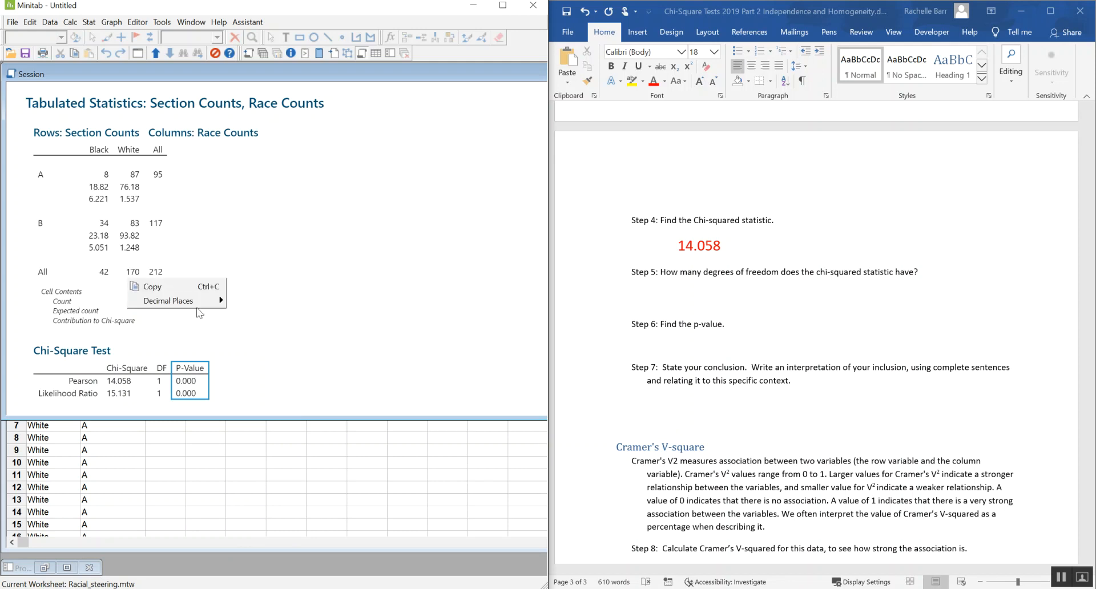
left_click(268, 401)
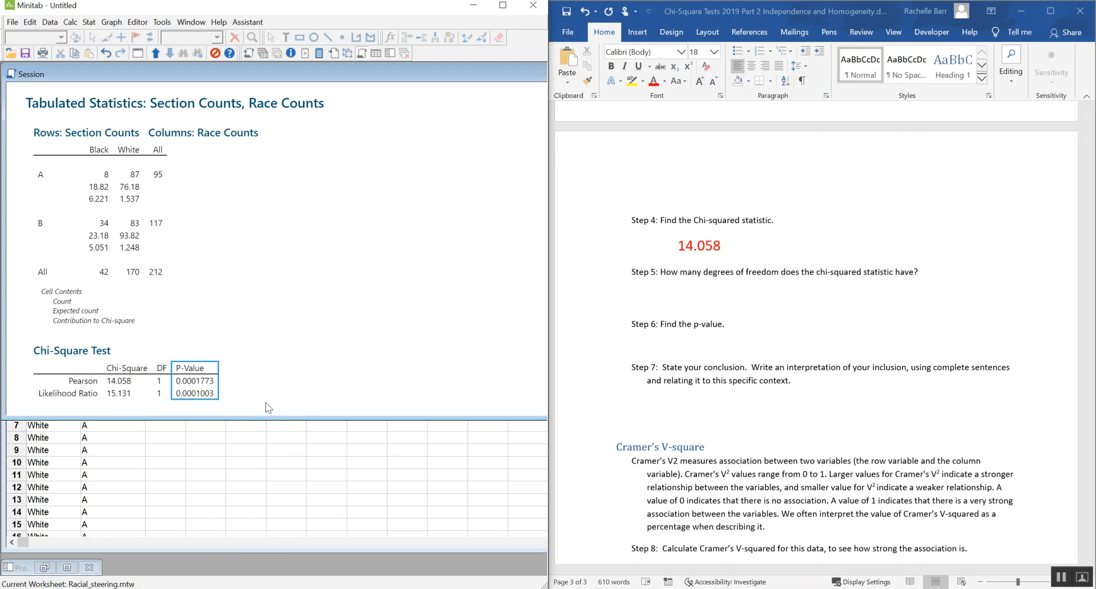
Step: Write the p-value 0.00018 in red in the worksheet and move it from the Step 5 line to the Step 6 line
left_click(687, 297)
type("0.000")
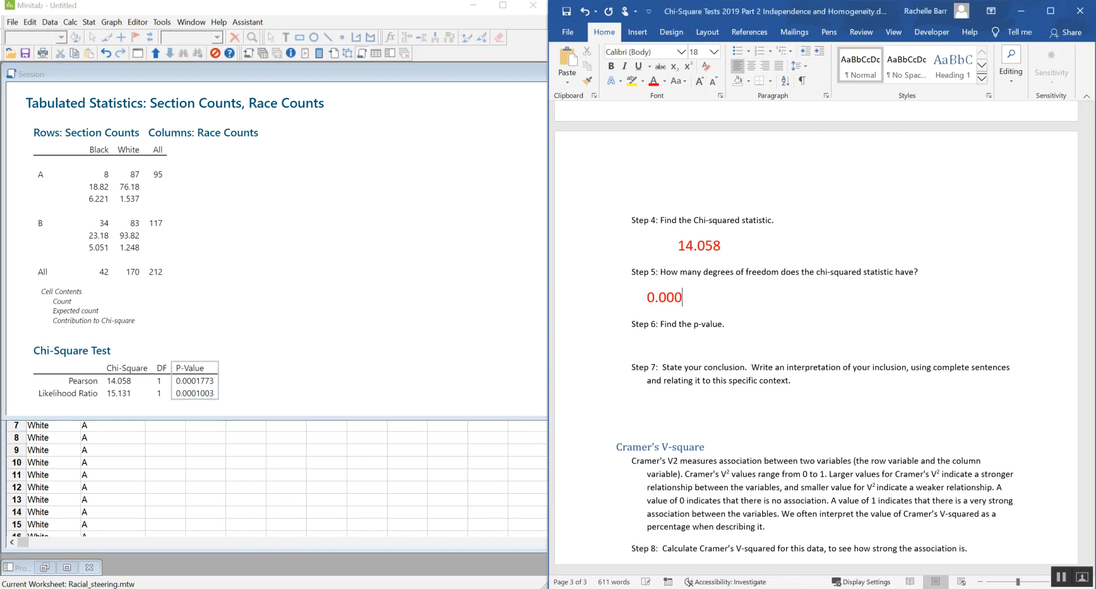
type("18")
left_click_drag(718, 296, 671, 349)
Step: Enter 1 as the degrees of freedom under Step 5 and point out the DF column in Minitab's chi-square table
left_click(714, 296)
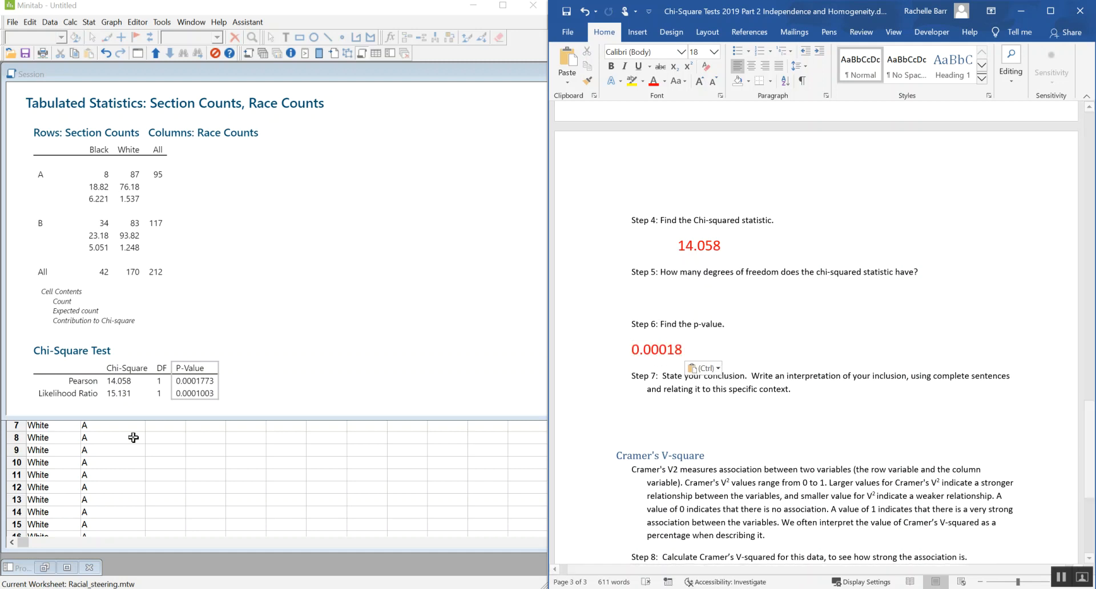
type("1")
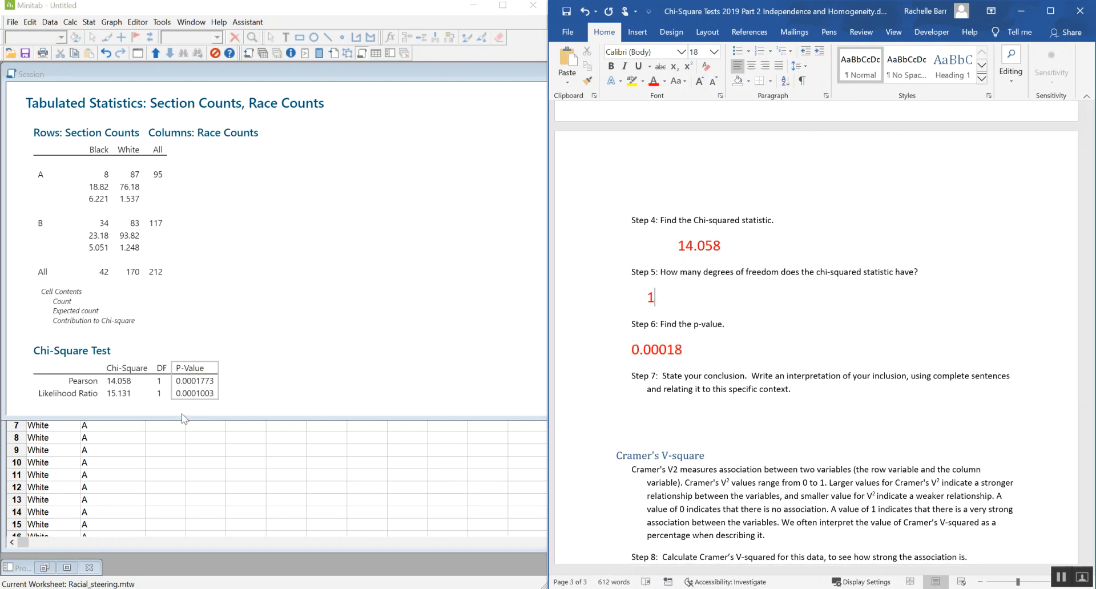
left_click(161, 390)
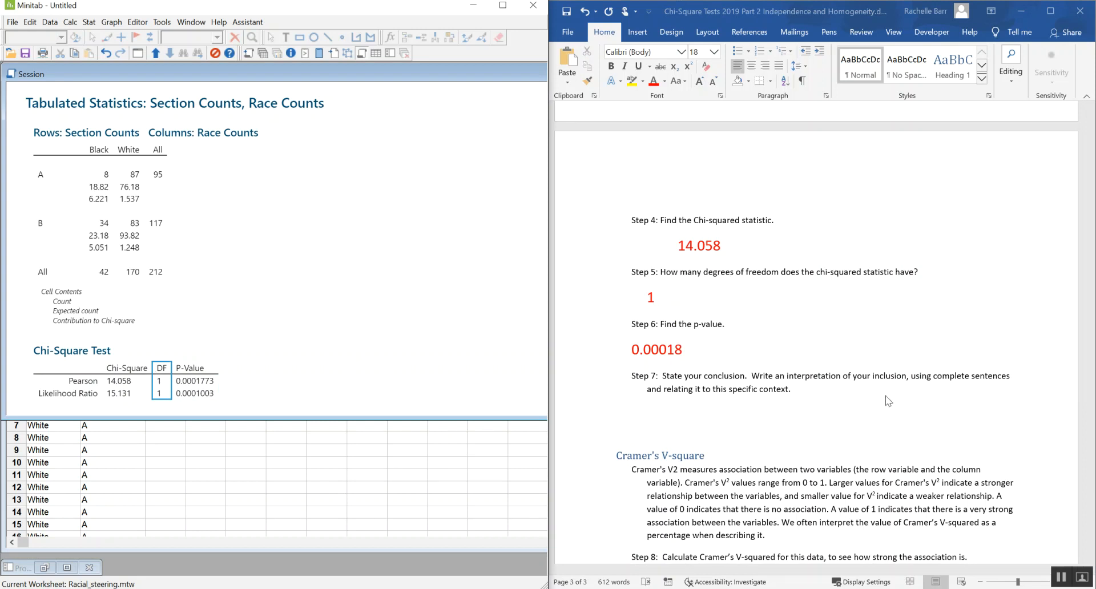
Step: Set the font size to 20 points on the blank answer line under Step 7
scroll(887, 401, "down", 2)
left_click(675, 252)
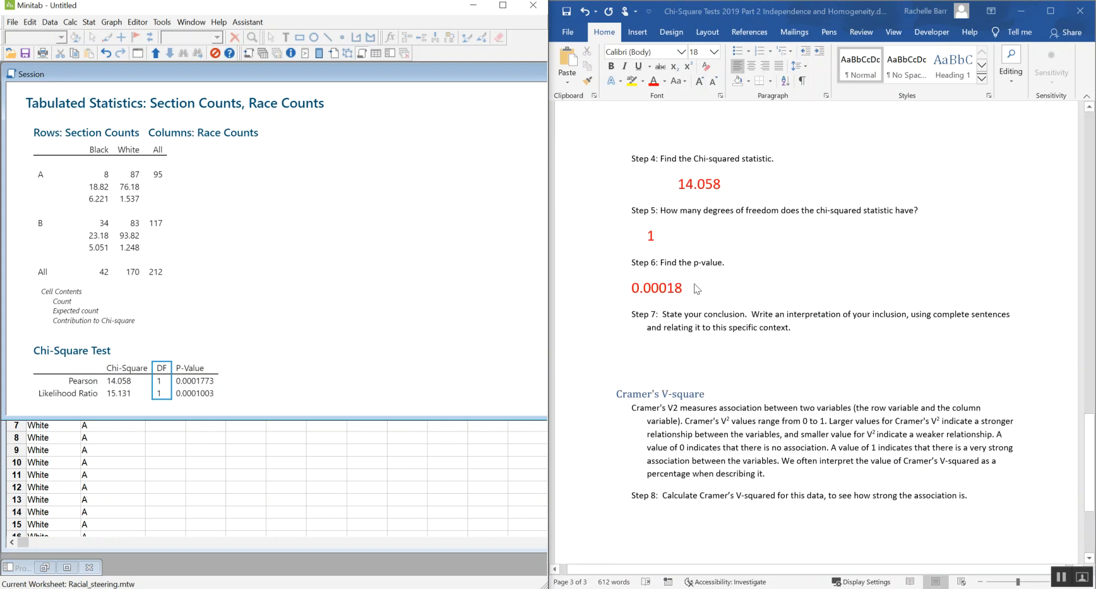
left_click(651, 351)
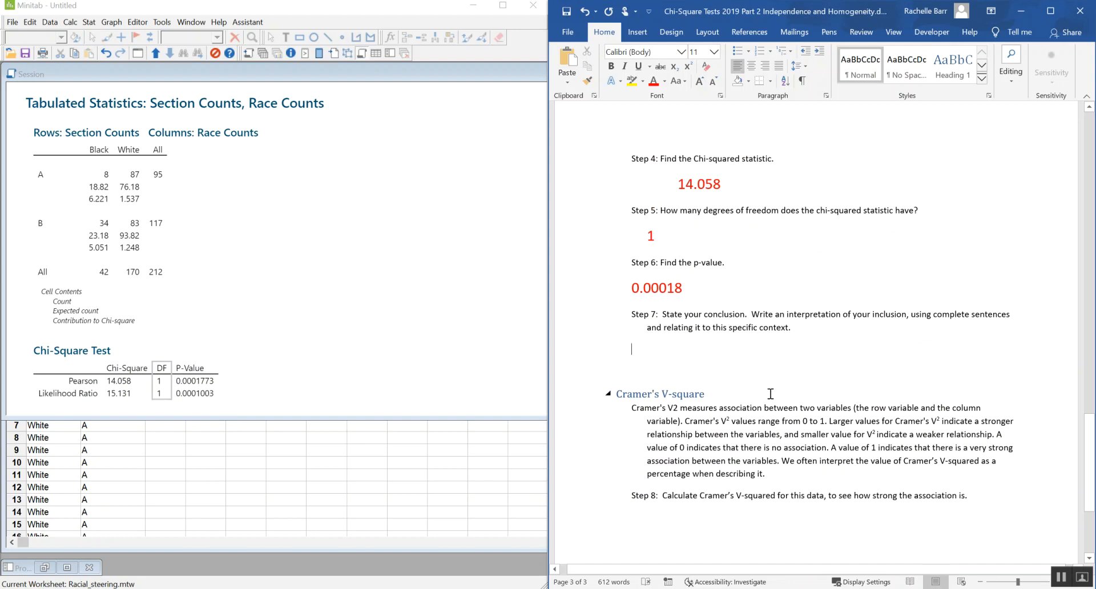
left_click(699, 81)
left_click(704, 86)
left_click(704, 86)
left_click(703, 85)
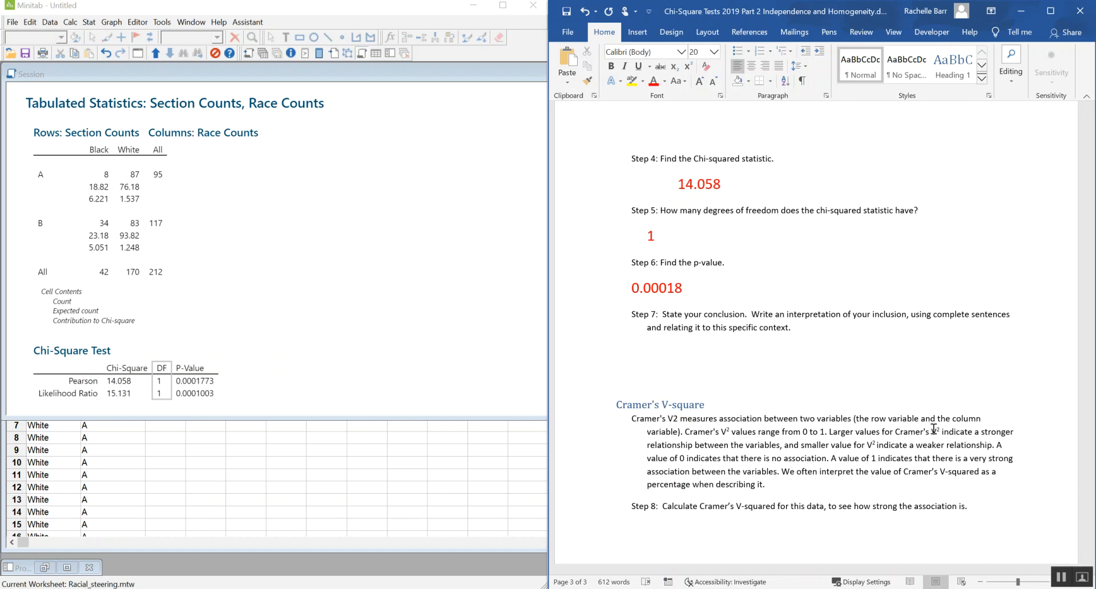
Step: Write the Step 7 conclusion: "There is evidence of Racial Steering, the housing section was not independent of race."
type("There is ever")
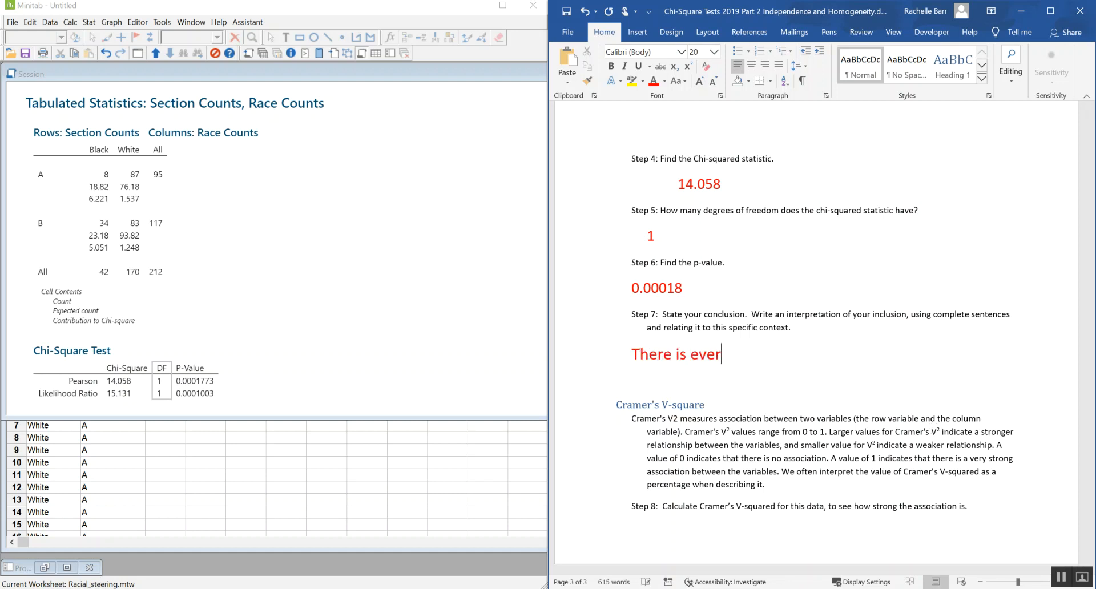
type("idence of Racial s")
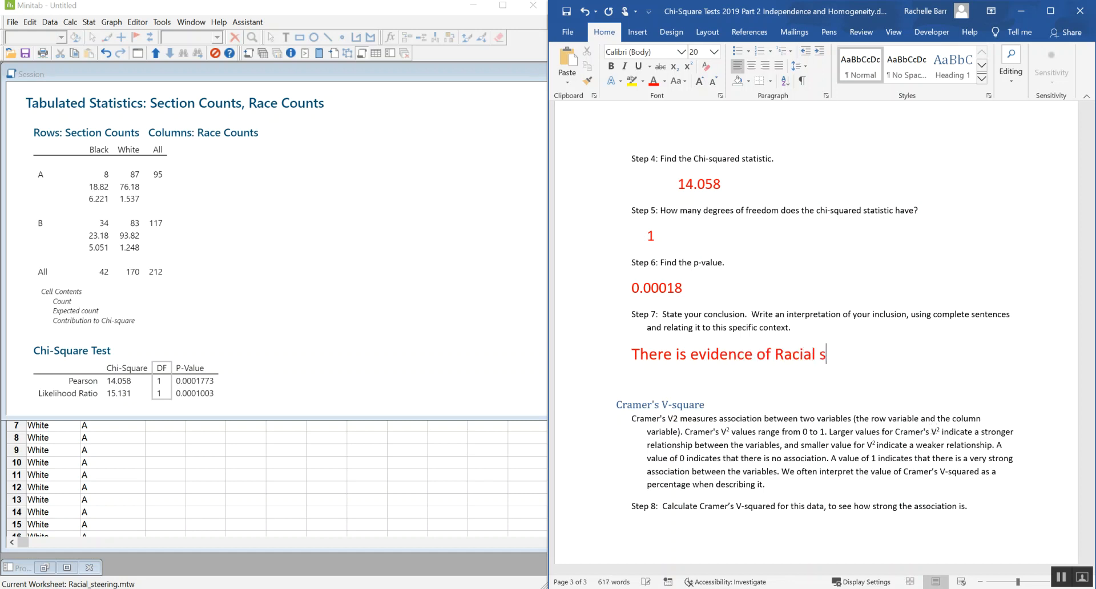
key("BackSpace")
type("Steering, the ")
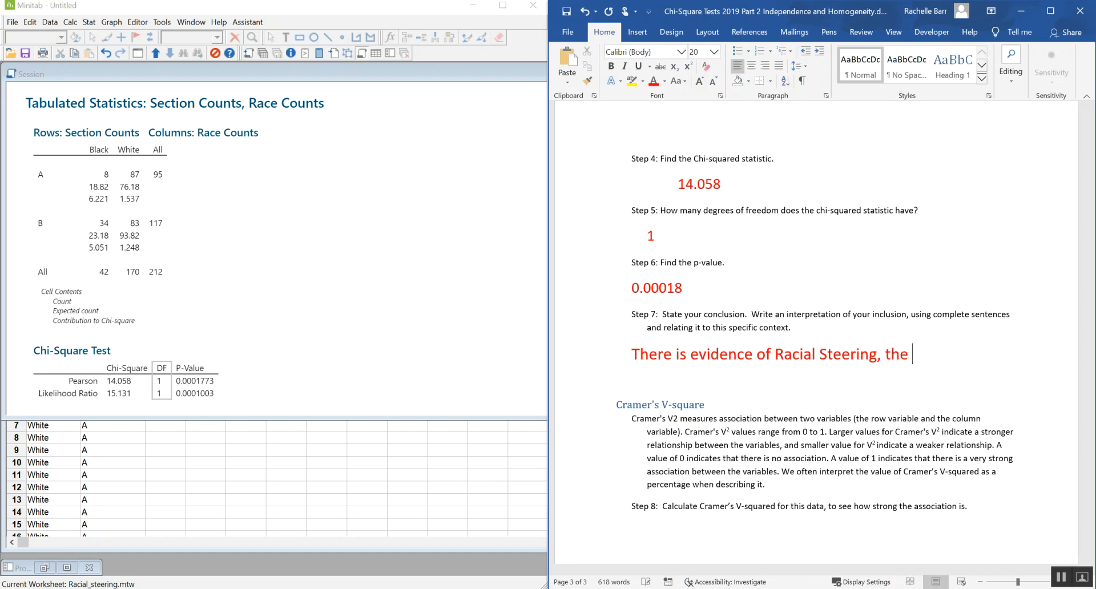
type("housing sec")
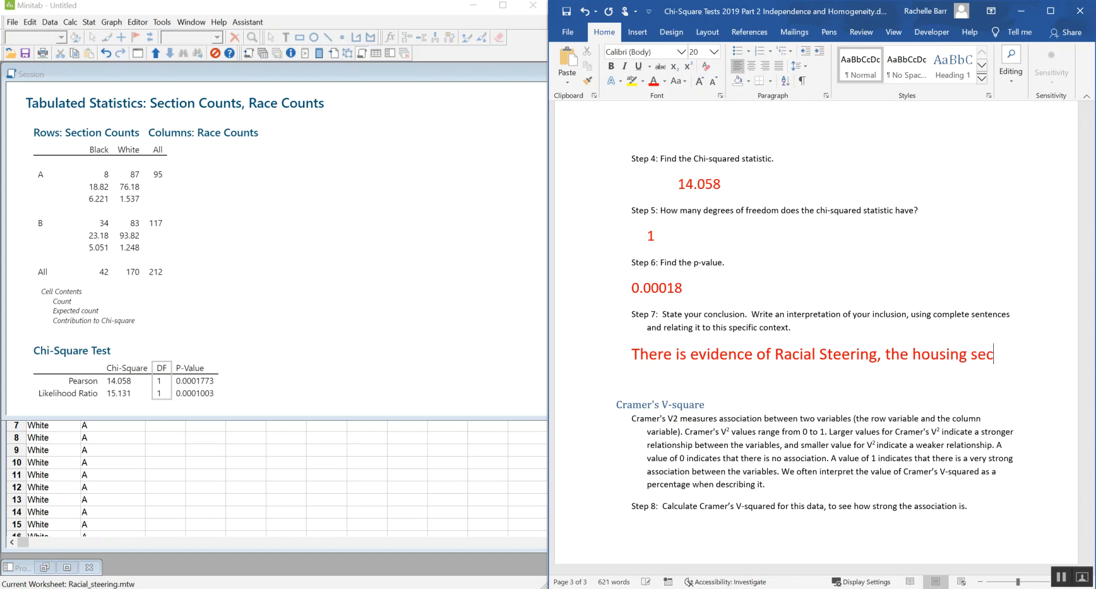
type("tion was n")
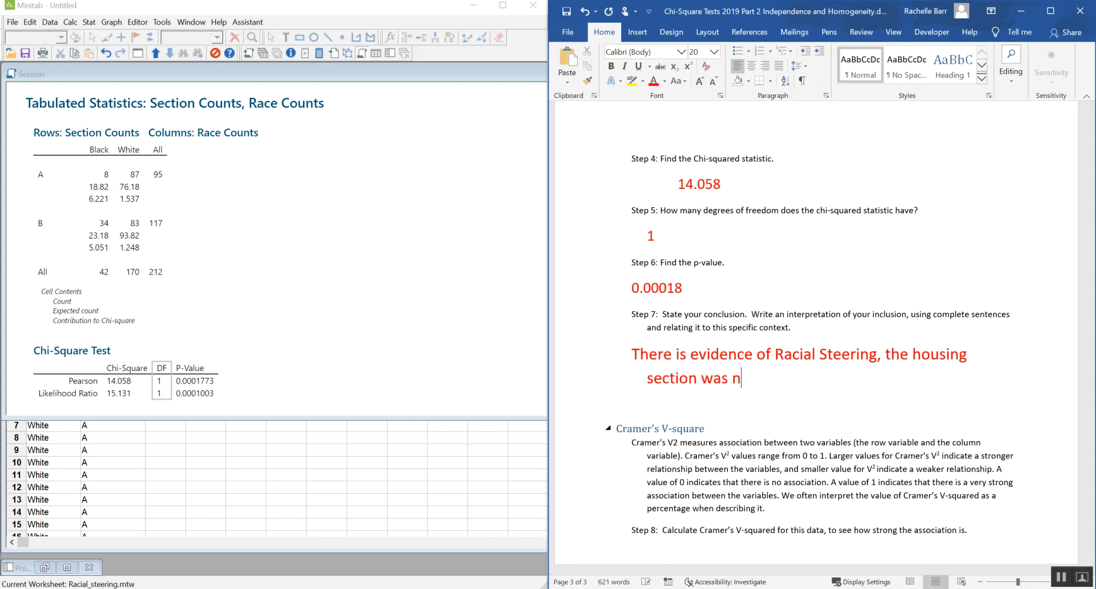
type("ot independden")
key("BackSpace")
key("BackSpace")
key("BackSpace")
type("ent")
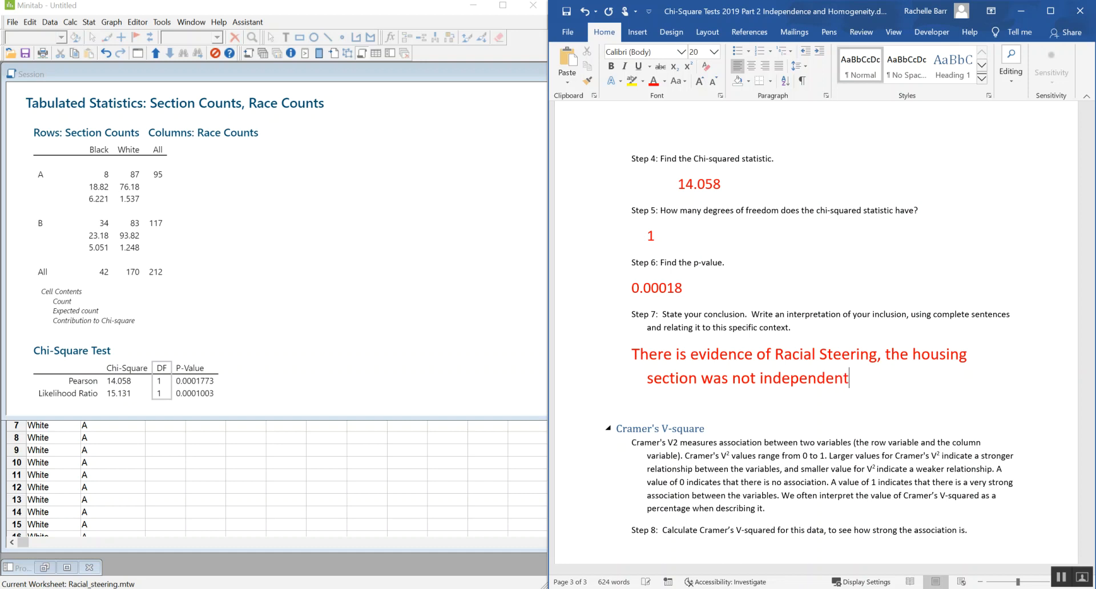
type(" of race.")
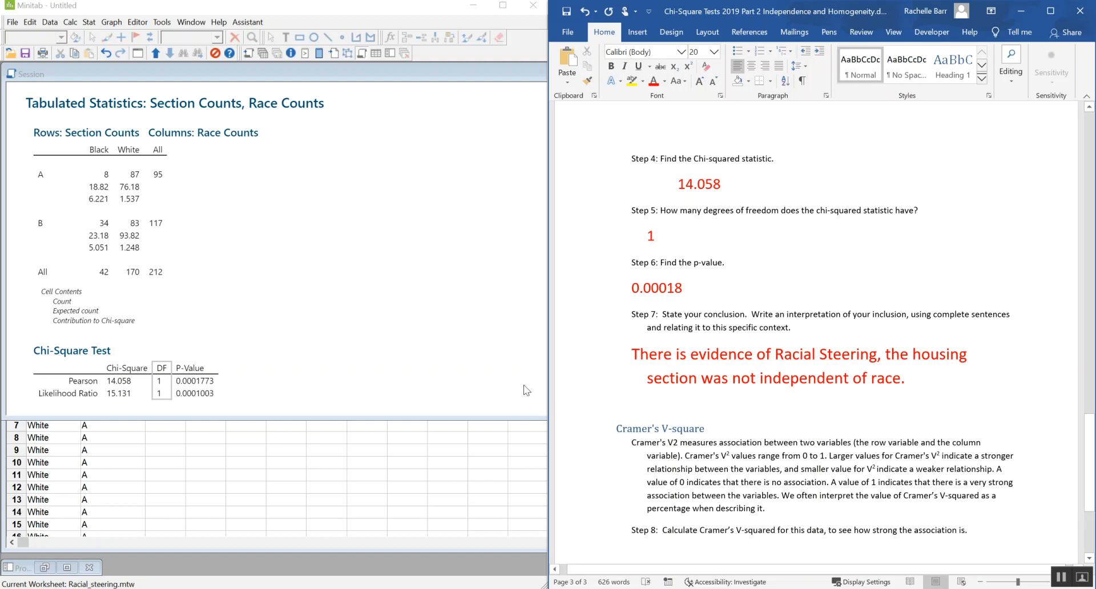
Step: Shorten Minitab's Session window to uncover the worksheet data, keeping the chi-square and Fisher's exact test output in view
left_click(301, 417)
left_click_drag(301, 417, 324, 296)
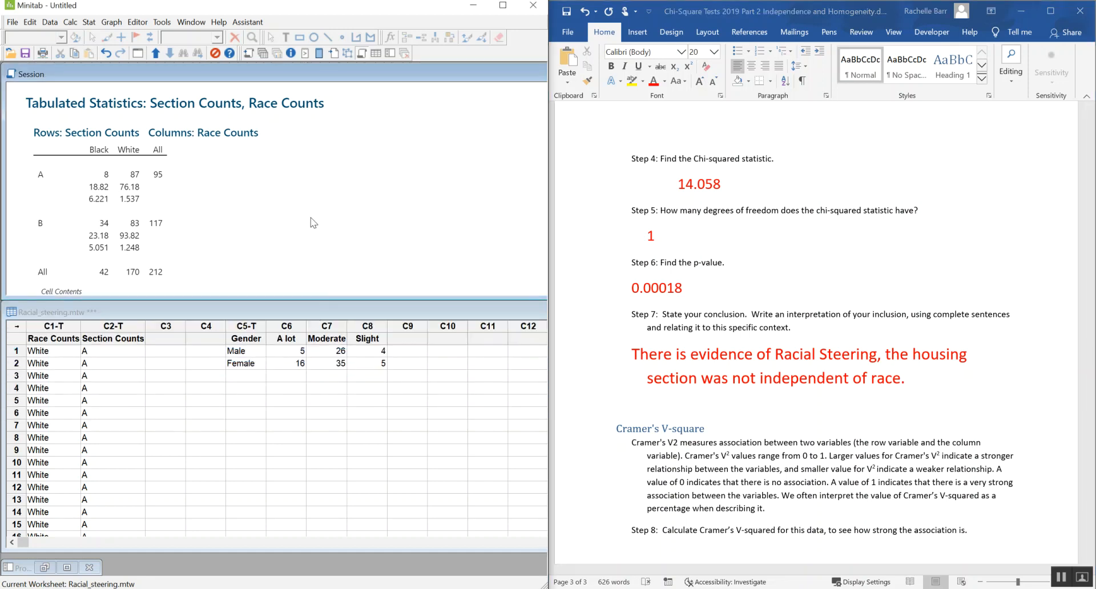
scroll(318, 225, "down", 5)
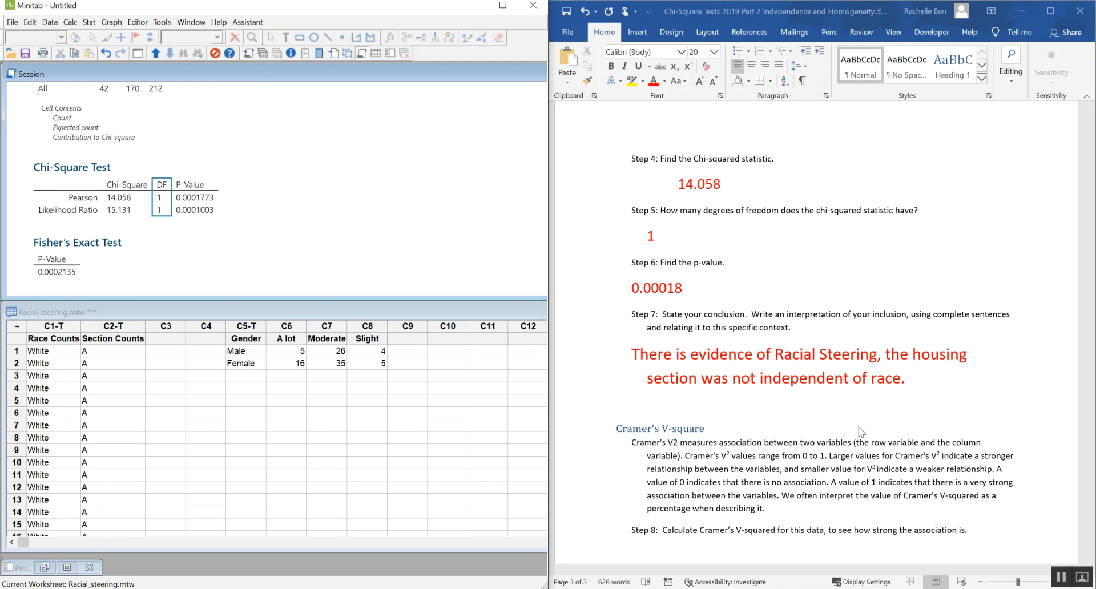
Step: Set the font size to 20 points on the blank answer line under Step 8
scroll(862, 432, "down", 5)
scroll(873, 393, "down", 1)
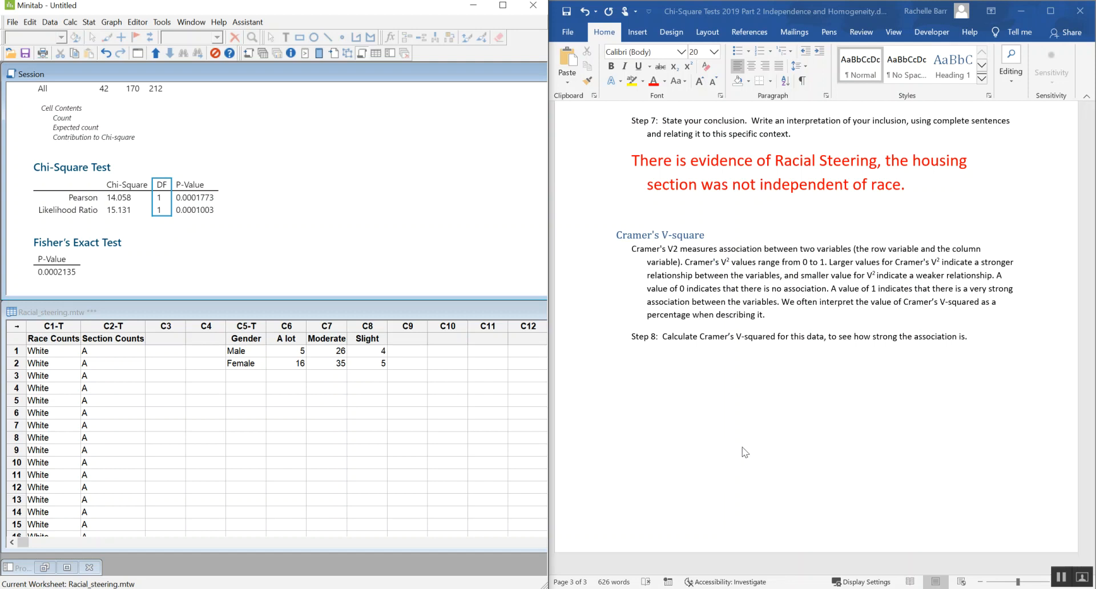
left_click(666, 381)
left_click(644, 356)
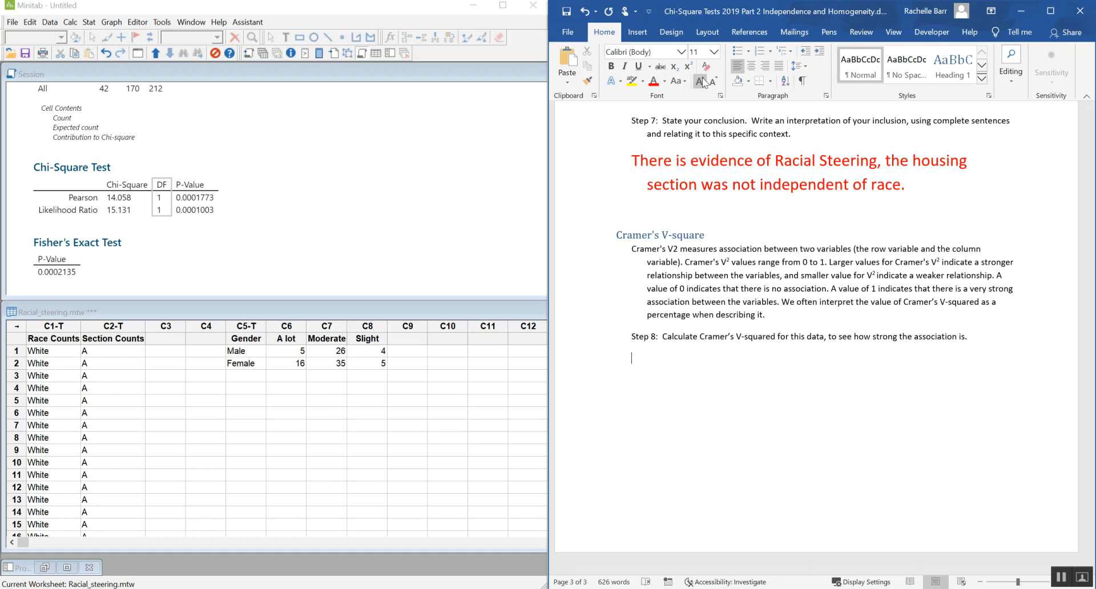
left_click(701, 82)
left_click(701, 81)
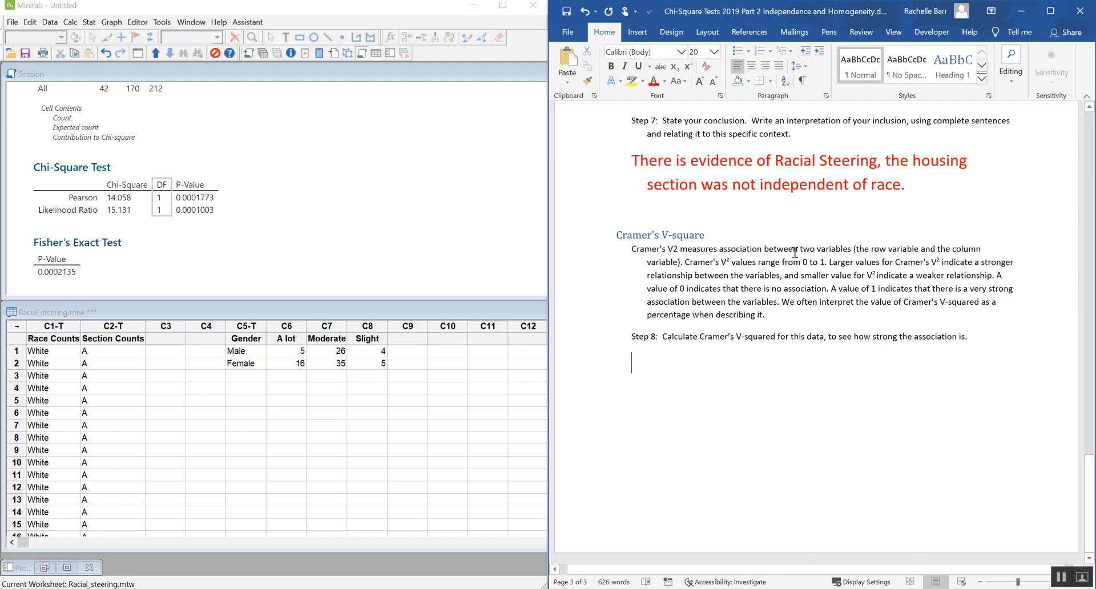
Step: Color the Cramer's V-square passage from "Cramer's V² values range from 0 to 1" through "A value of 0" red
left_click_drag(706, 262, 686, 289)
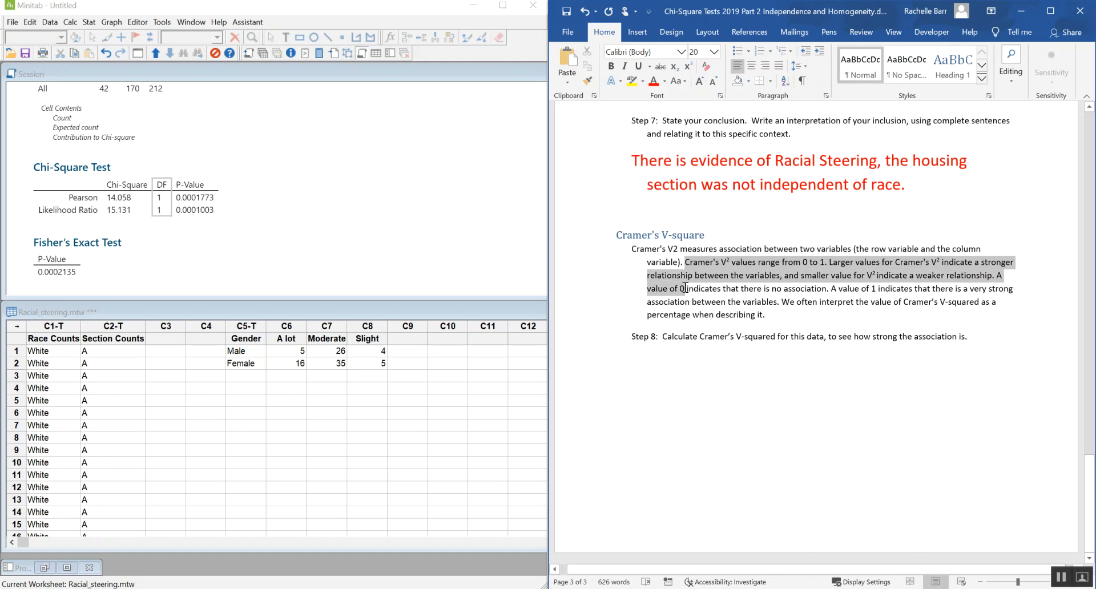
left_click(653, 80)
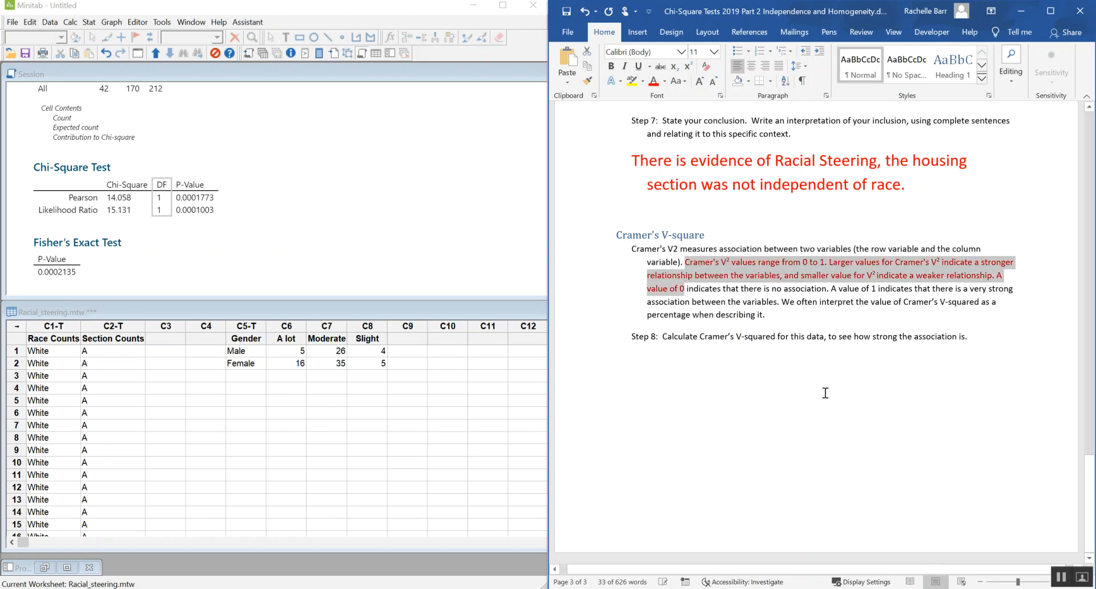
left_click(808, 362)
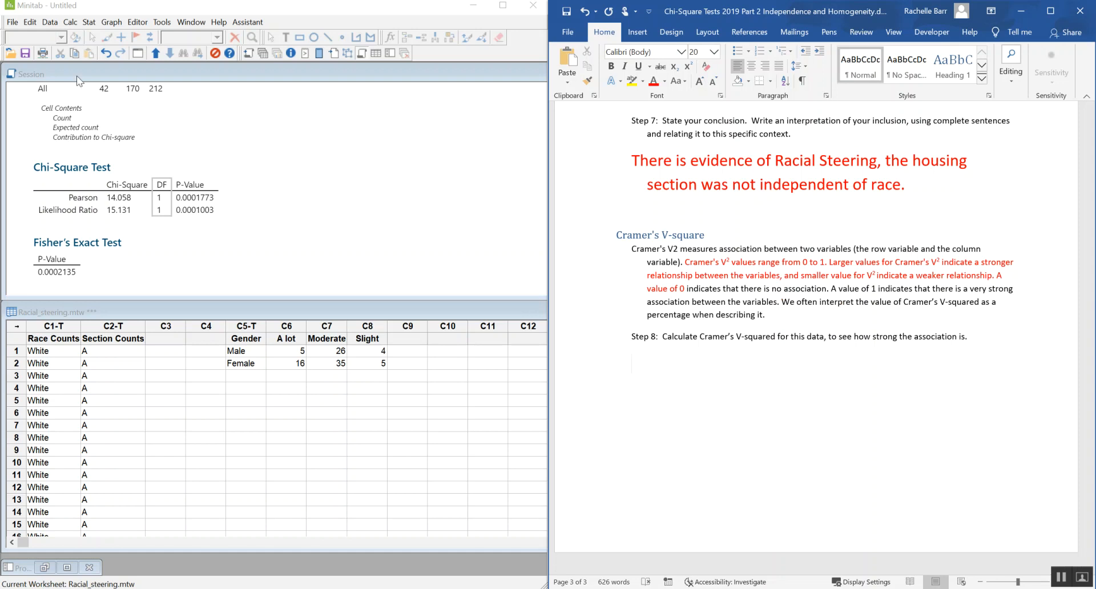
Step: Rerun Minitab's cross tabulation of Section Counts by Race Counts with Cramer's V-square statistic as the only additional statistic
left_click(138, 58)
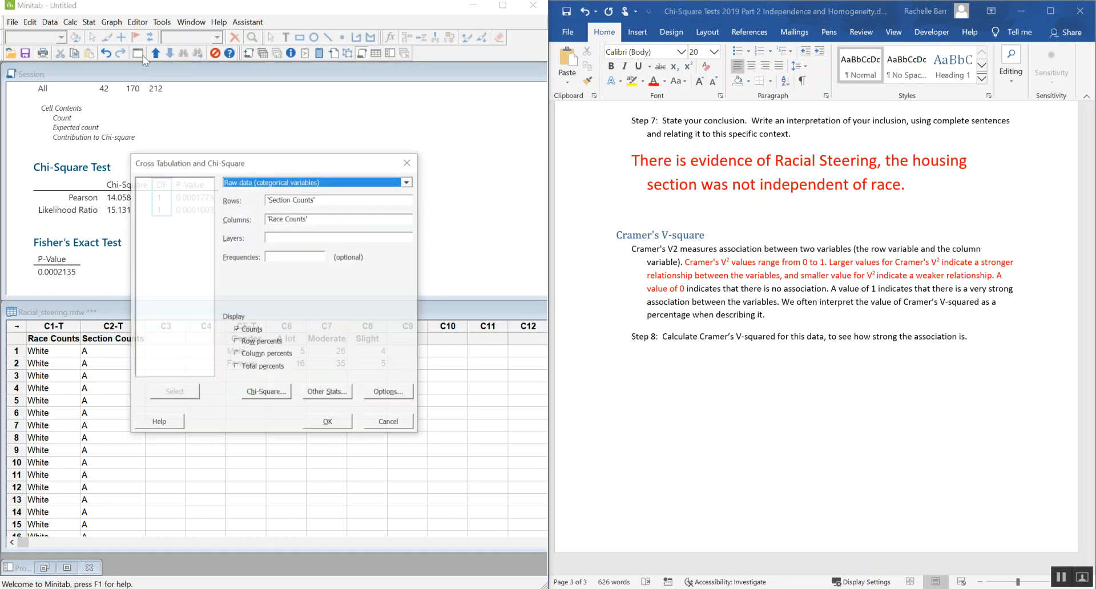
left_click_drag(299, 168, 226, 85)
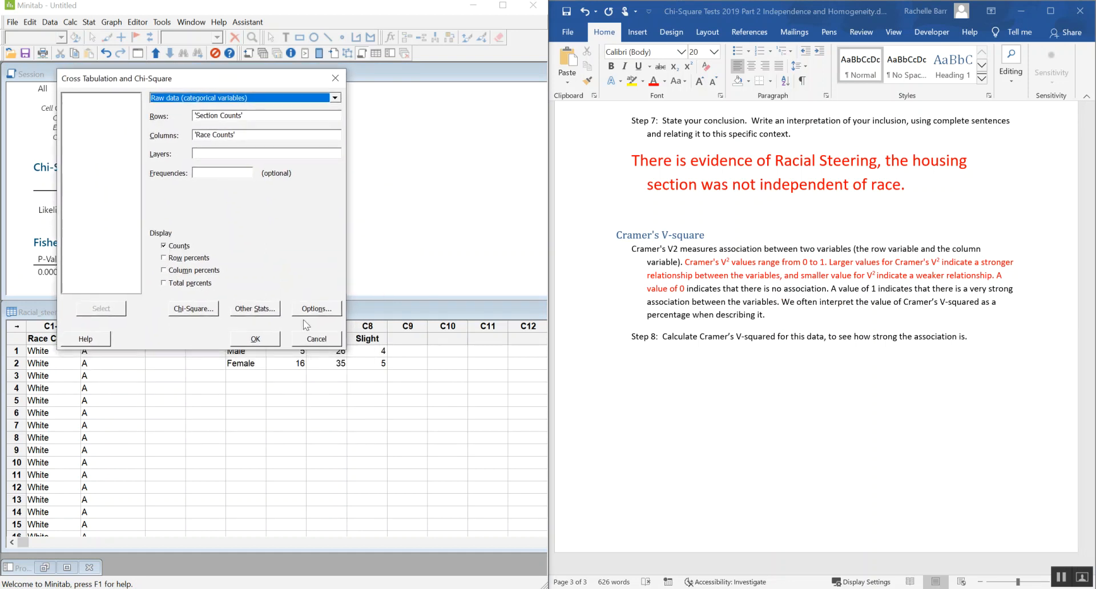
left_click(269, 311)
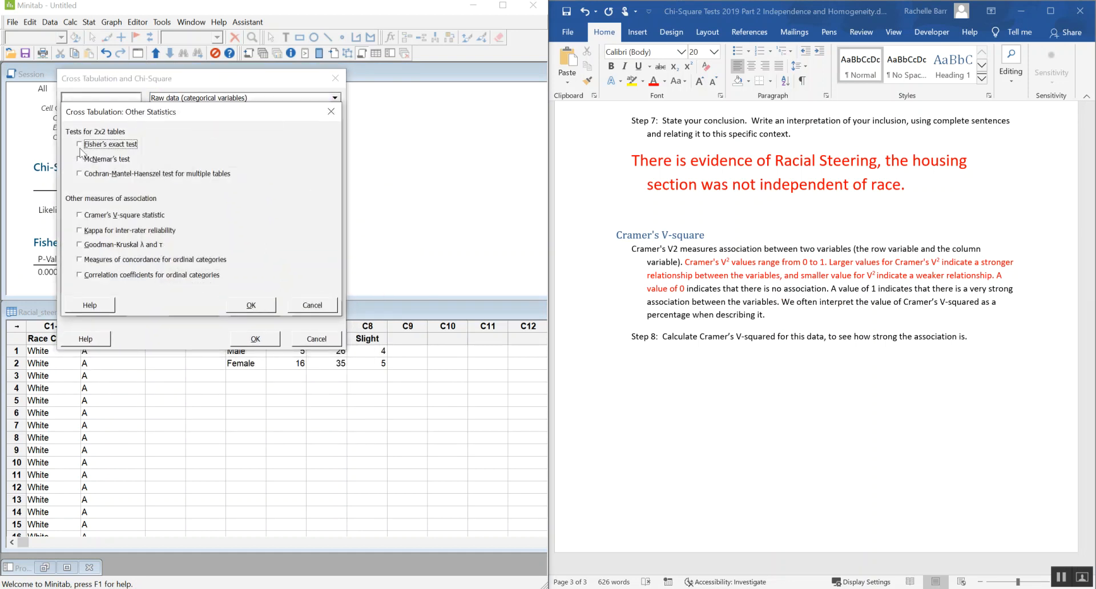
left_click(88, 217)
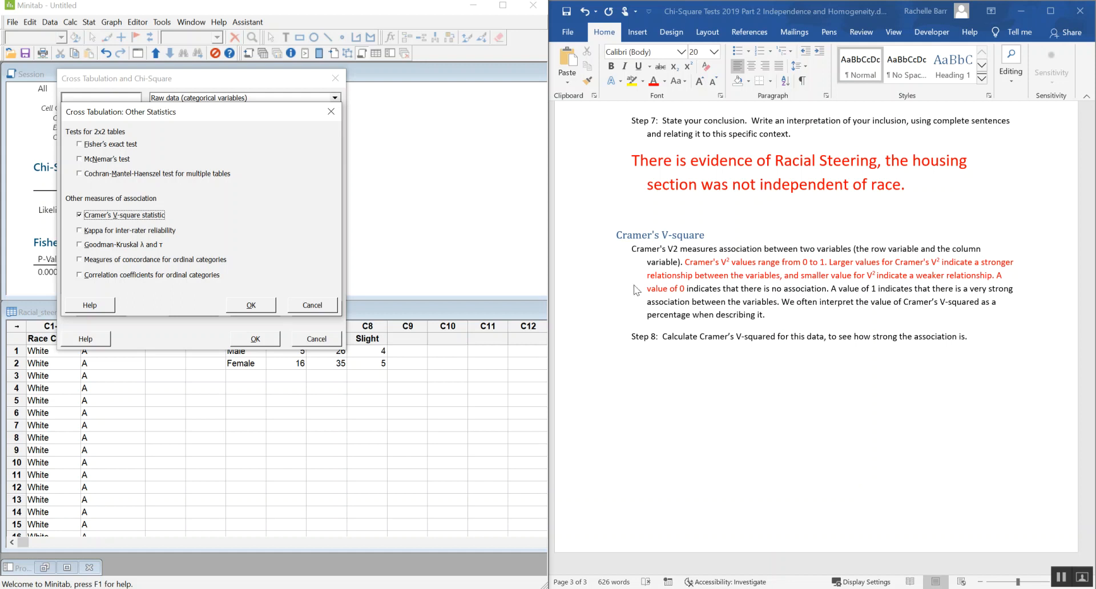
left_click(249, 308)
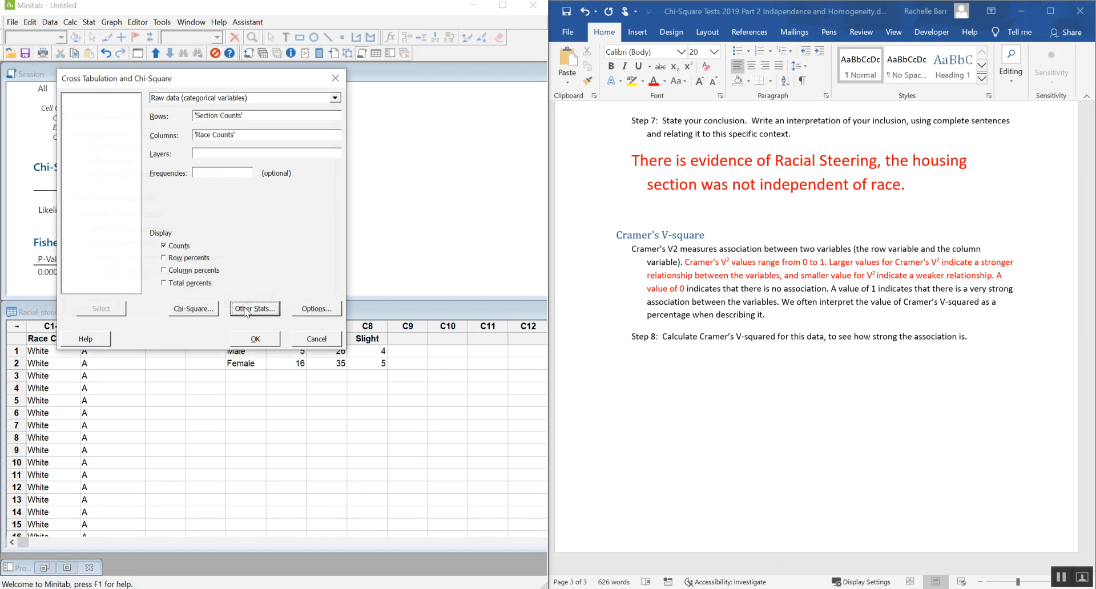
left_click(261, 341)
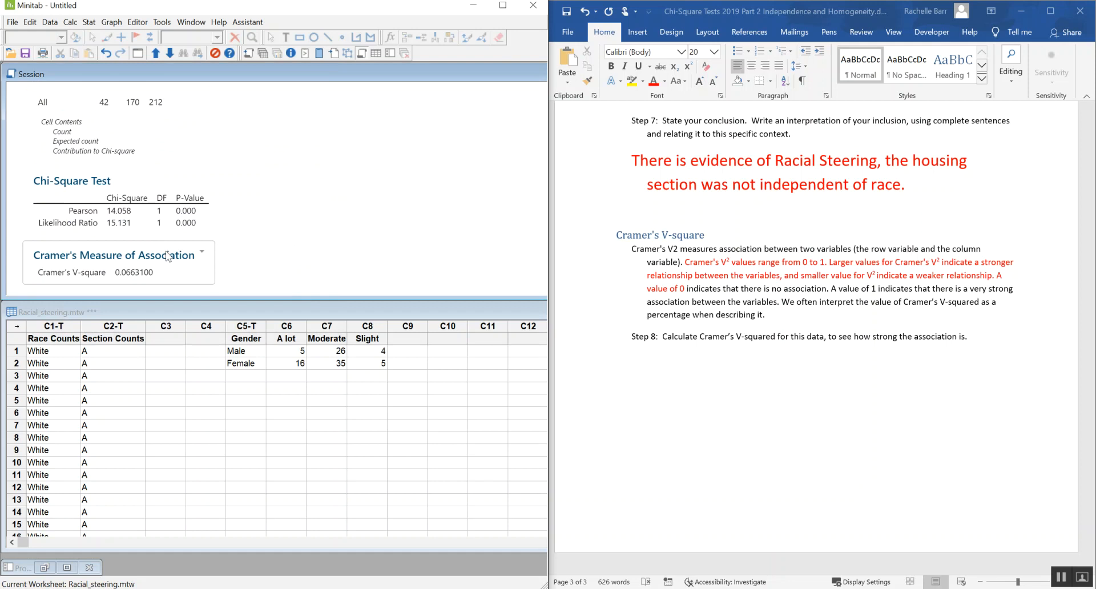
Step: Copy the Cramer's Measure of Association output from Minitab into the Word worksheet under Step 8
right_click(165, 252)
left_click(156, 230)
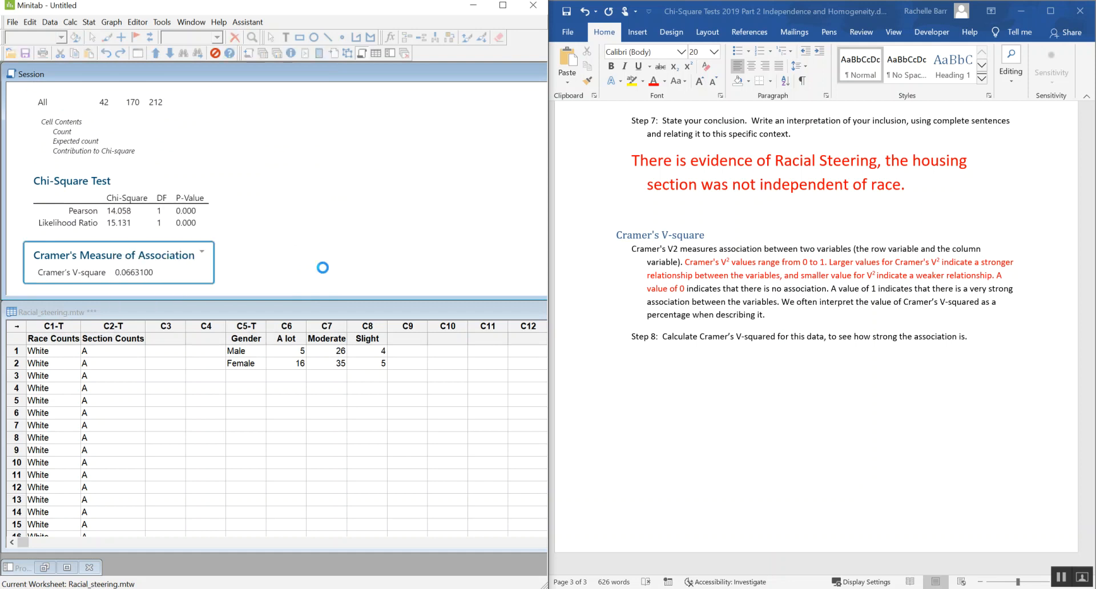
left_click(630, 359)
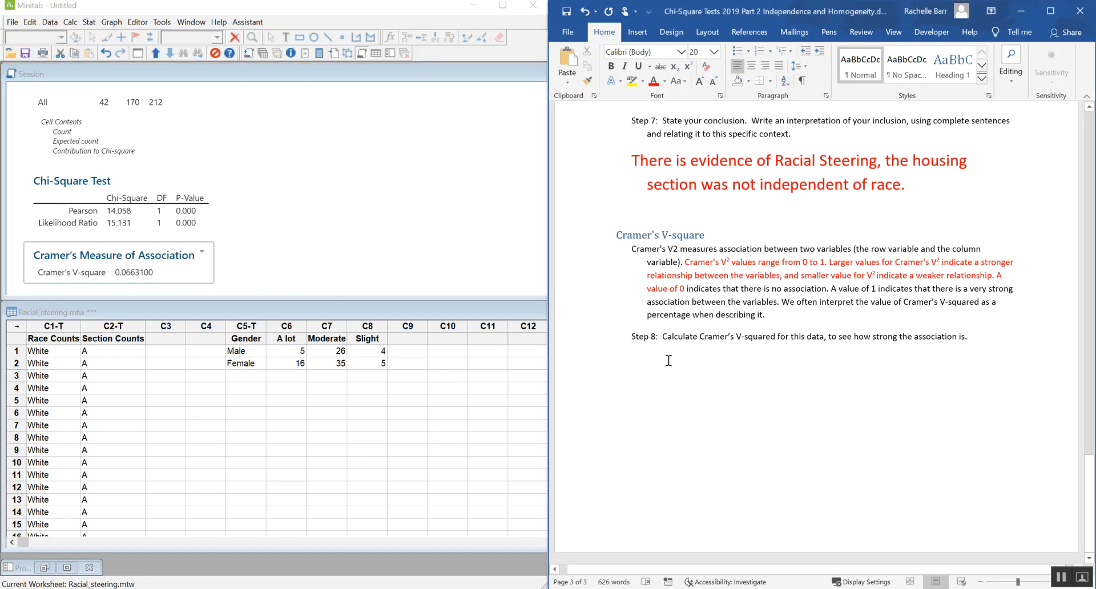
key("ctrl+v")
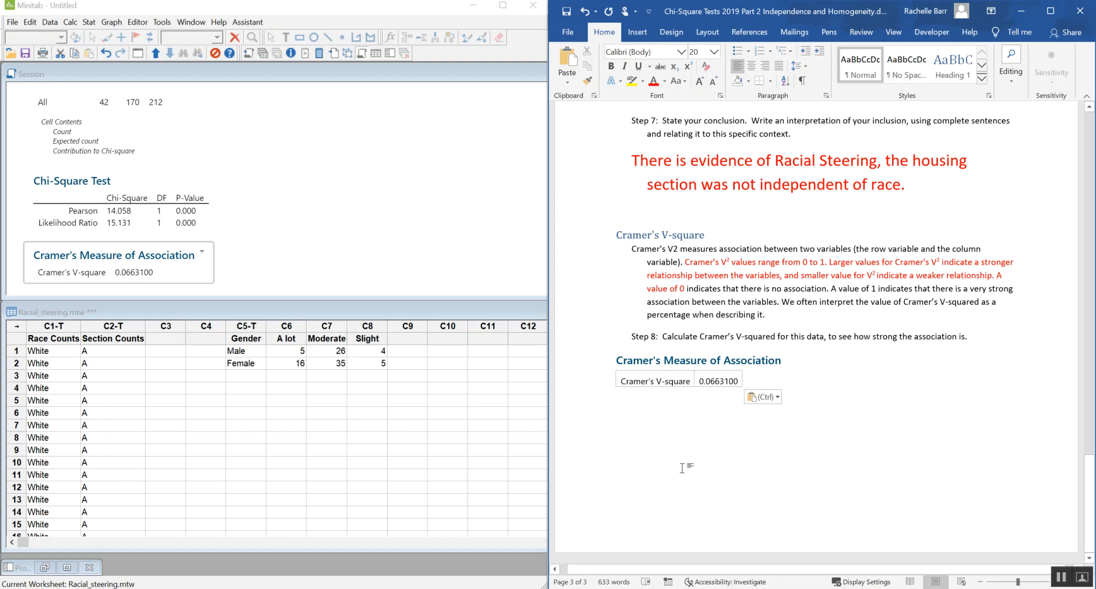
Step: Write below the pasted table: "The relationship is not very strong with only a 6.63% Cramer's V."
type("The ")
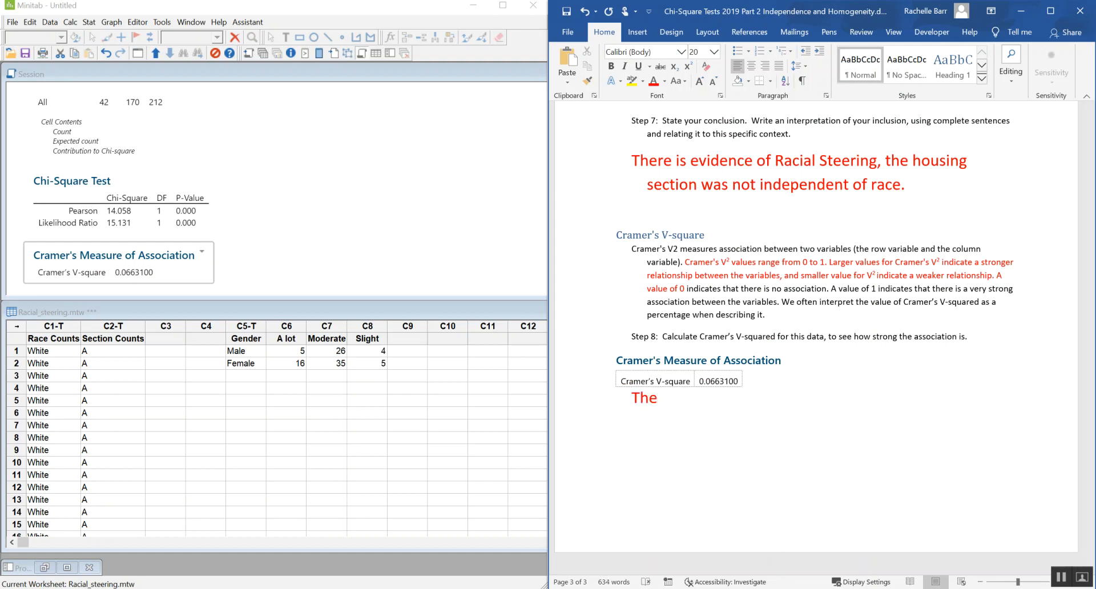
type("relationshop i")
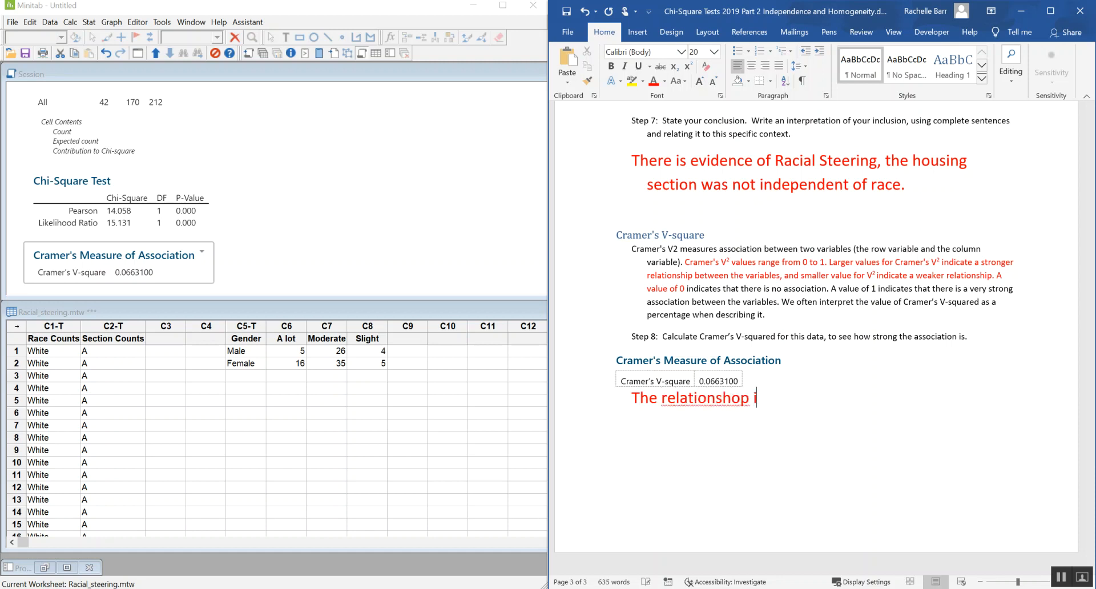
type("s not very strong with on")
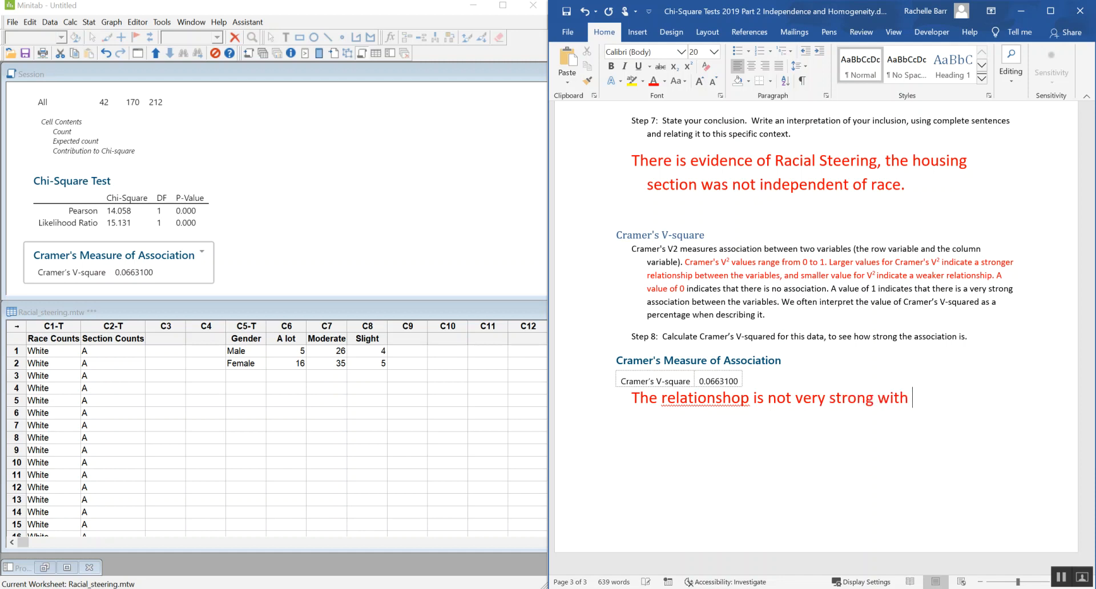
key("BackSpace")
type("onyl")
key("BackSpace")
key("BackSpace")
type("ly a 6")
type(".")
type("7")
key("BackSpace")
type("63% ")
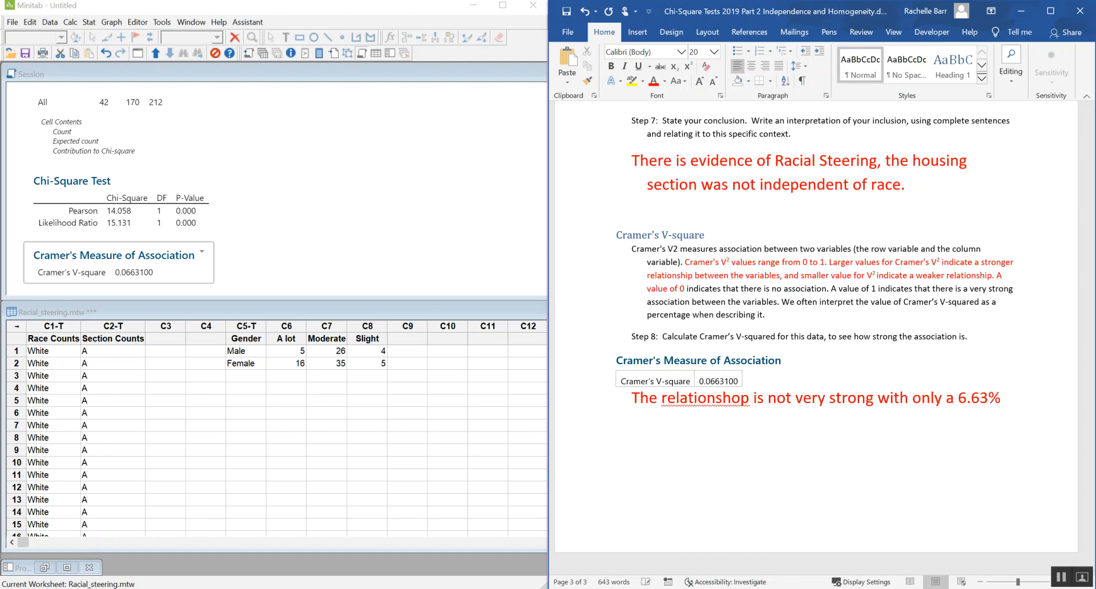
type("Cramer’s")
key("BackSpace")
type("'s ")
type("V.")
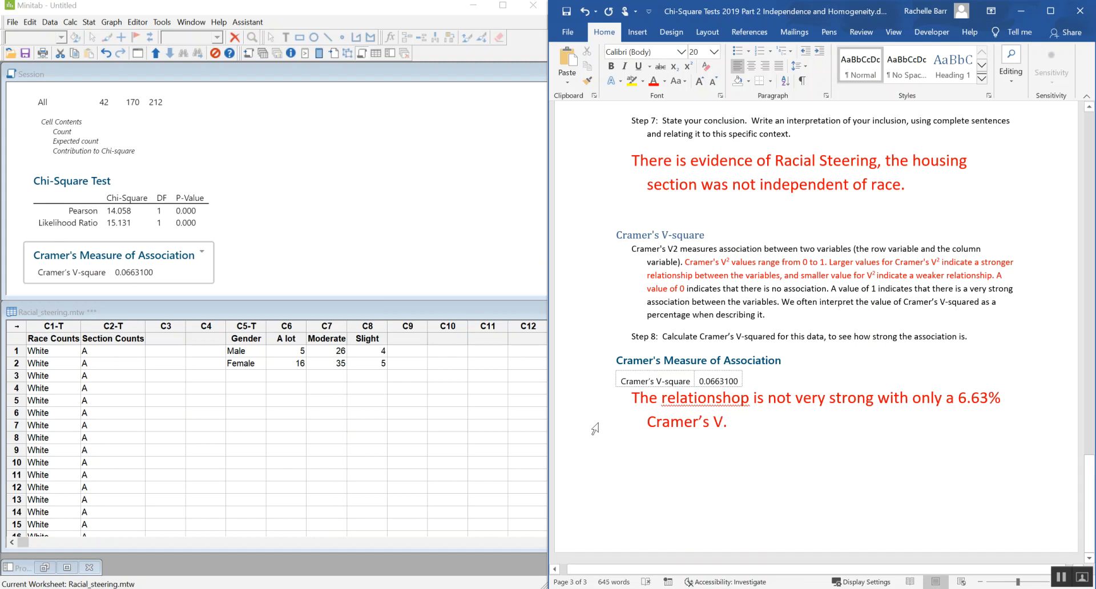
left_click(732, 400)
key("Delete")
type("i")
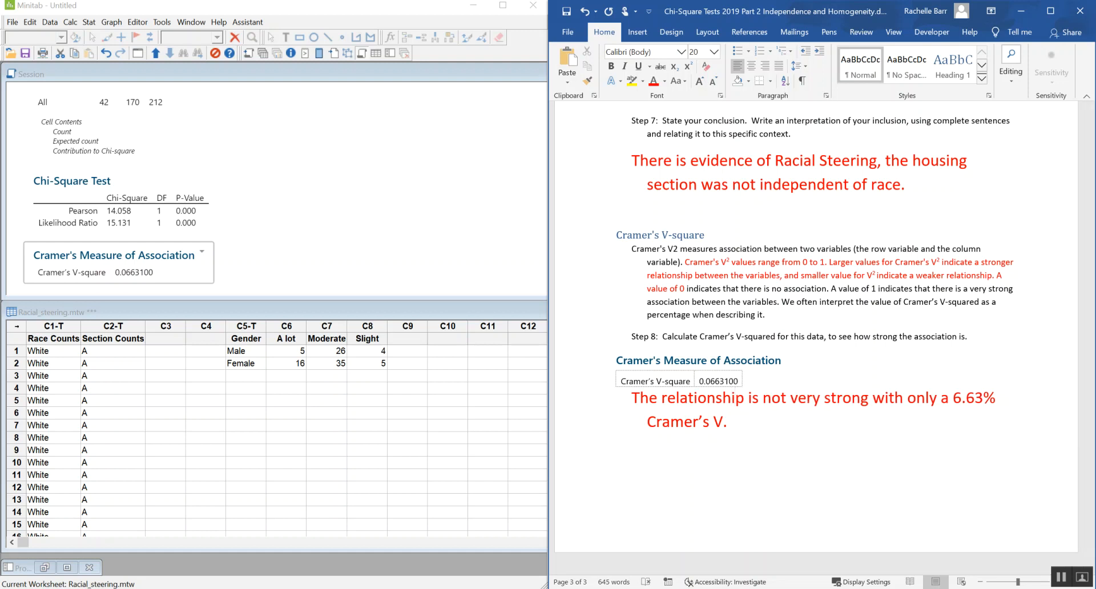
Step: Extend the Step 8 sentence after "Cramer's V" with ", but it is still a significant impact."
left_click(748, 421)
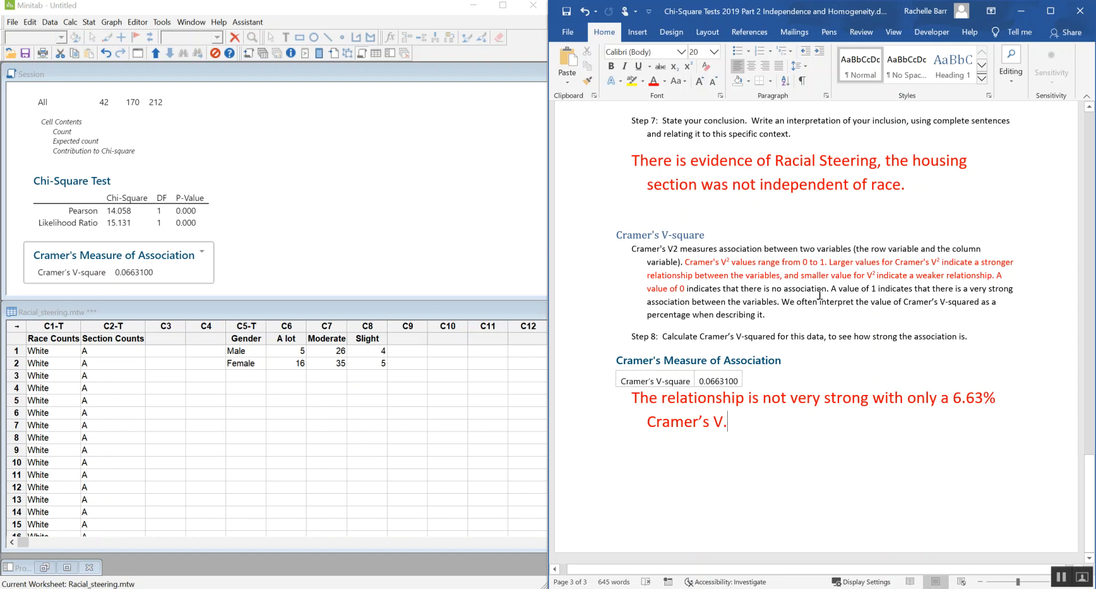
key("BackSpace")
type(", b")
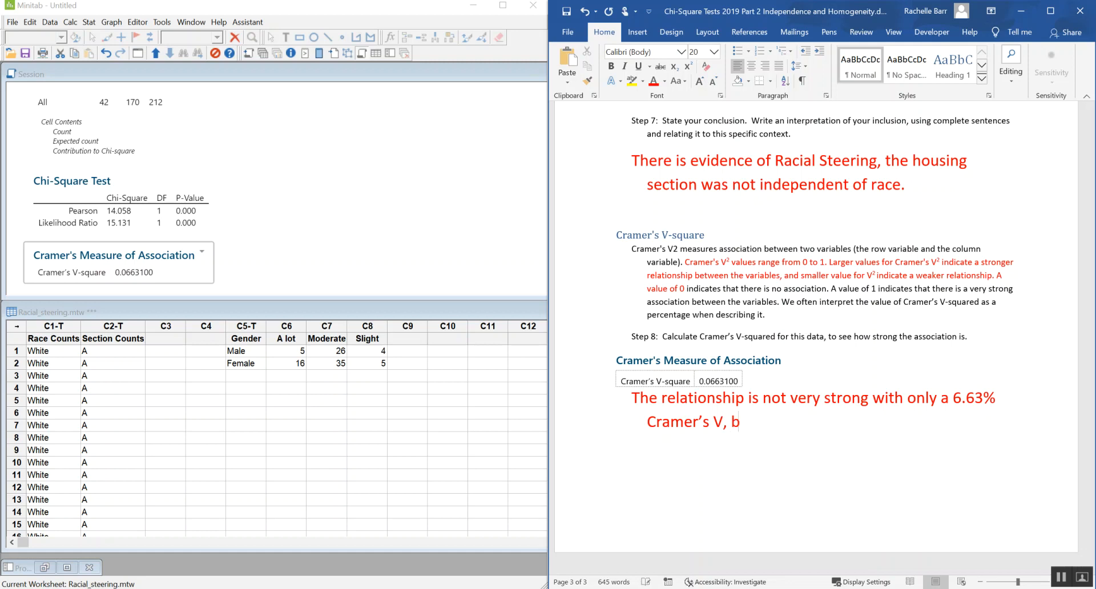
type("ut it is still a sign")
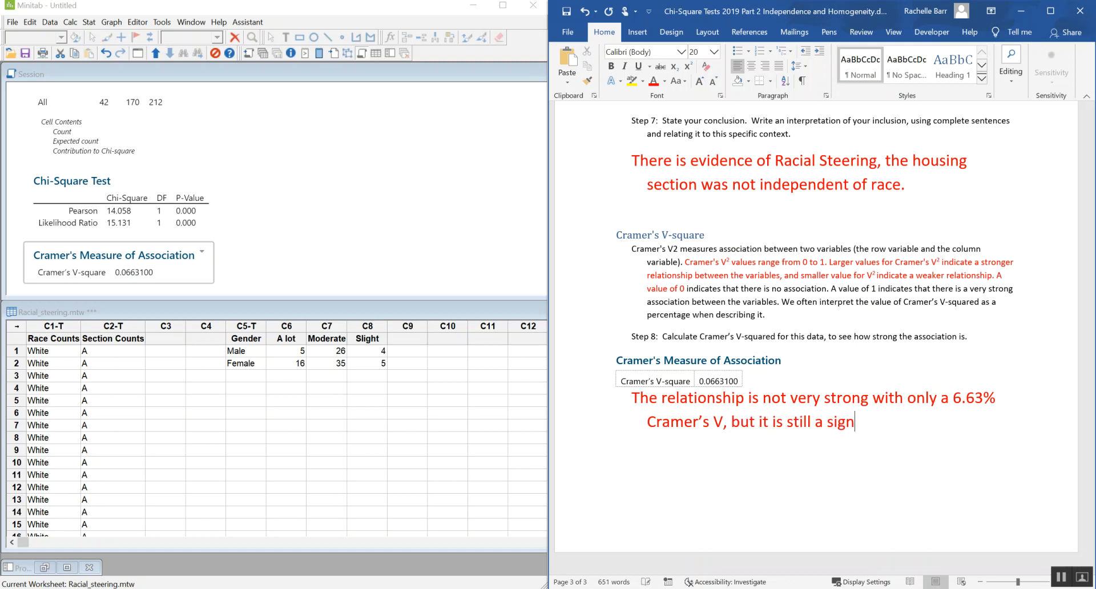
type("ificant impac.t")
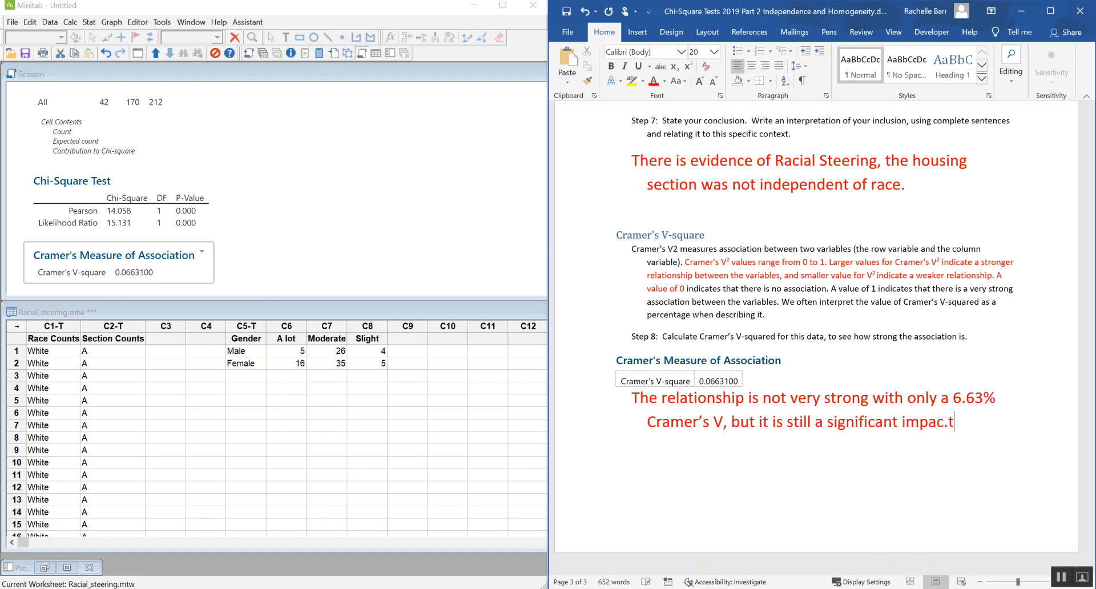
key("BackSpace")
key("BackSpace")
type("t.")
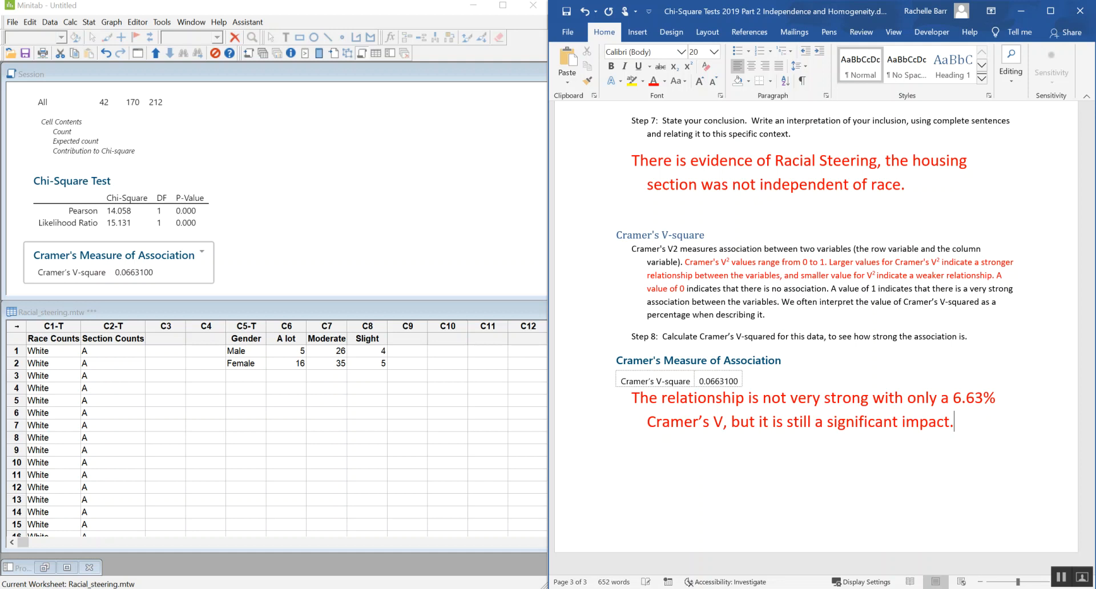